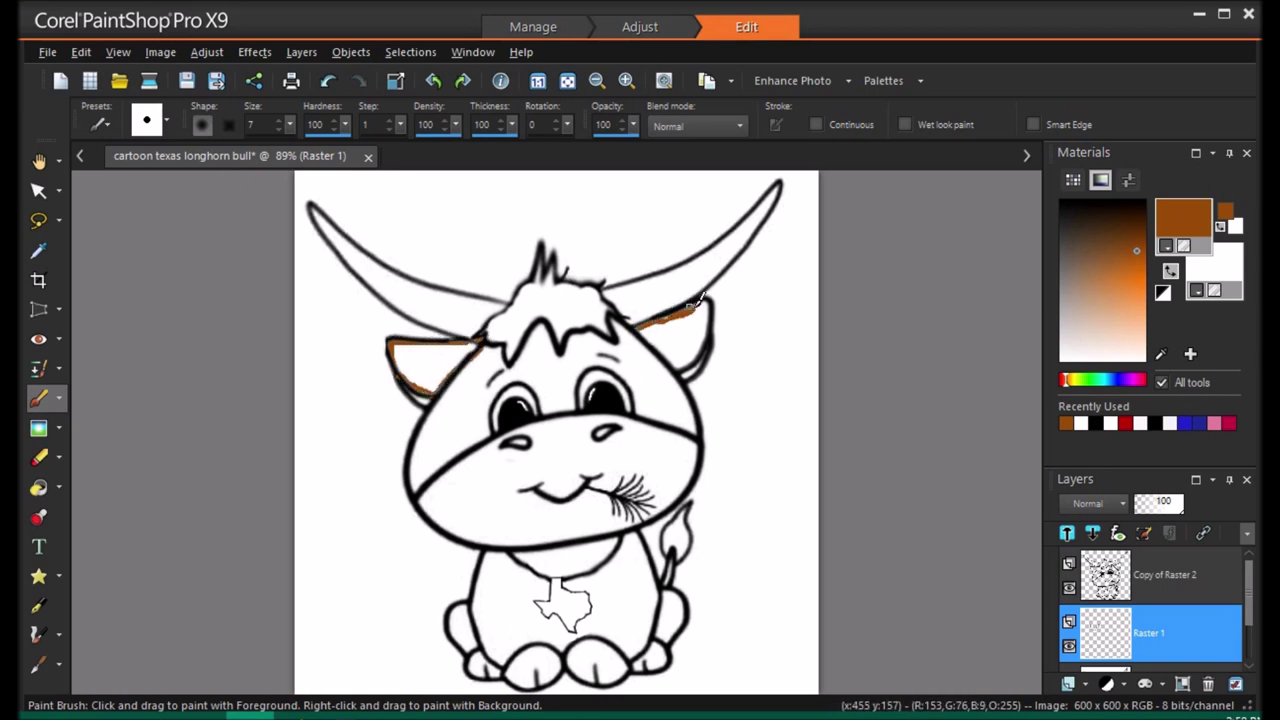
# Outline the ears and upper face edges in brown with a size 7 brush, erasing the overrun near the cheek
pyautogui.moveTo(705, 340); pyautogui.dragTo(638, 326)
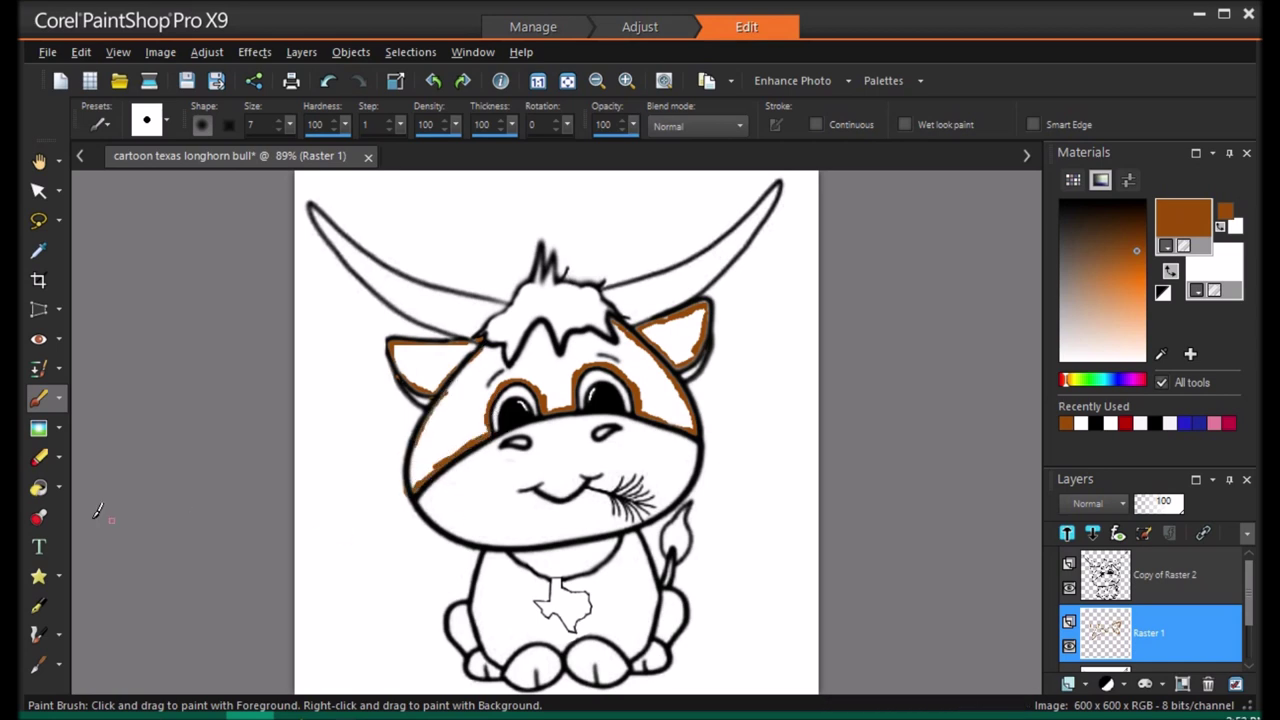
pyautogui.click(39, 457)
pyautogui.moveTo(404, 494)
pyautogui.mouseDown()
pyautogui.moveTo(398, 474)
pyautogui.moveTo(411, 491)
pyautogui.mouseUp()
pyautogui.click(39, 398)
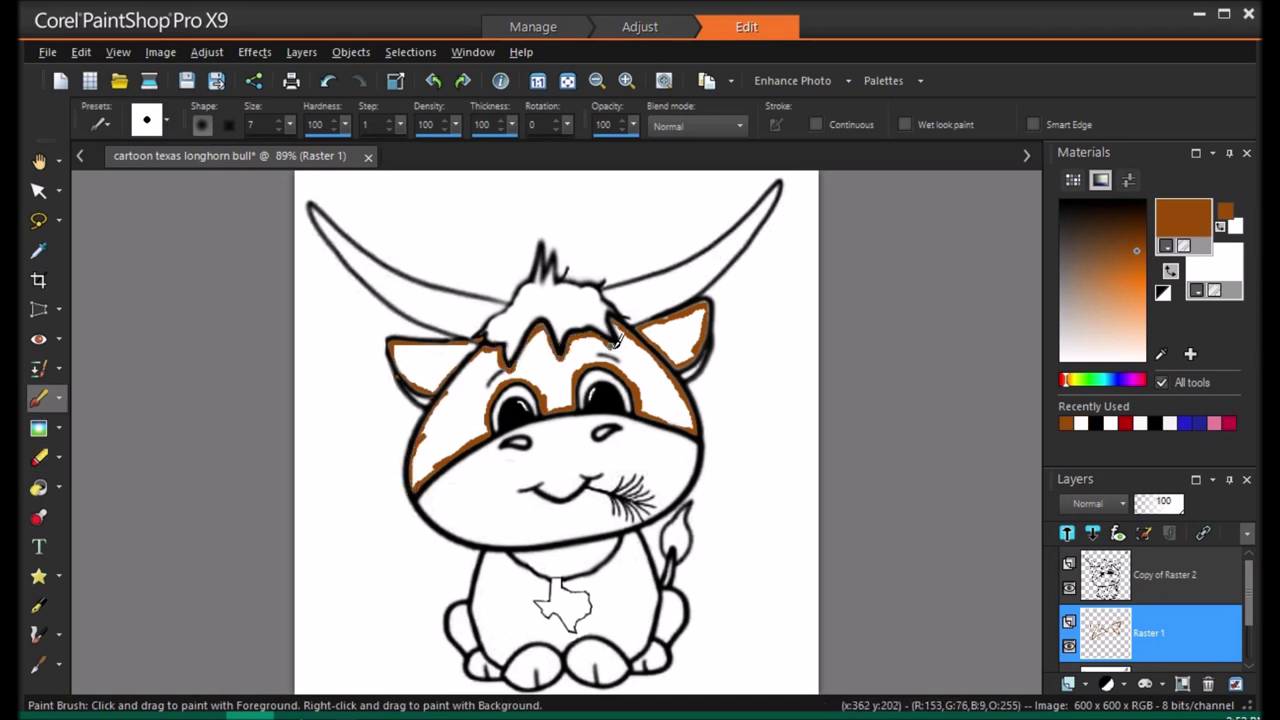
# Flood fill the upper face and the inside of both ears with the same brown
pyautogui.click(38, 487)
pyautogui.click(463, 407)
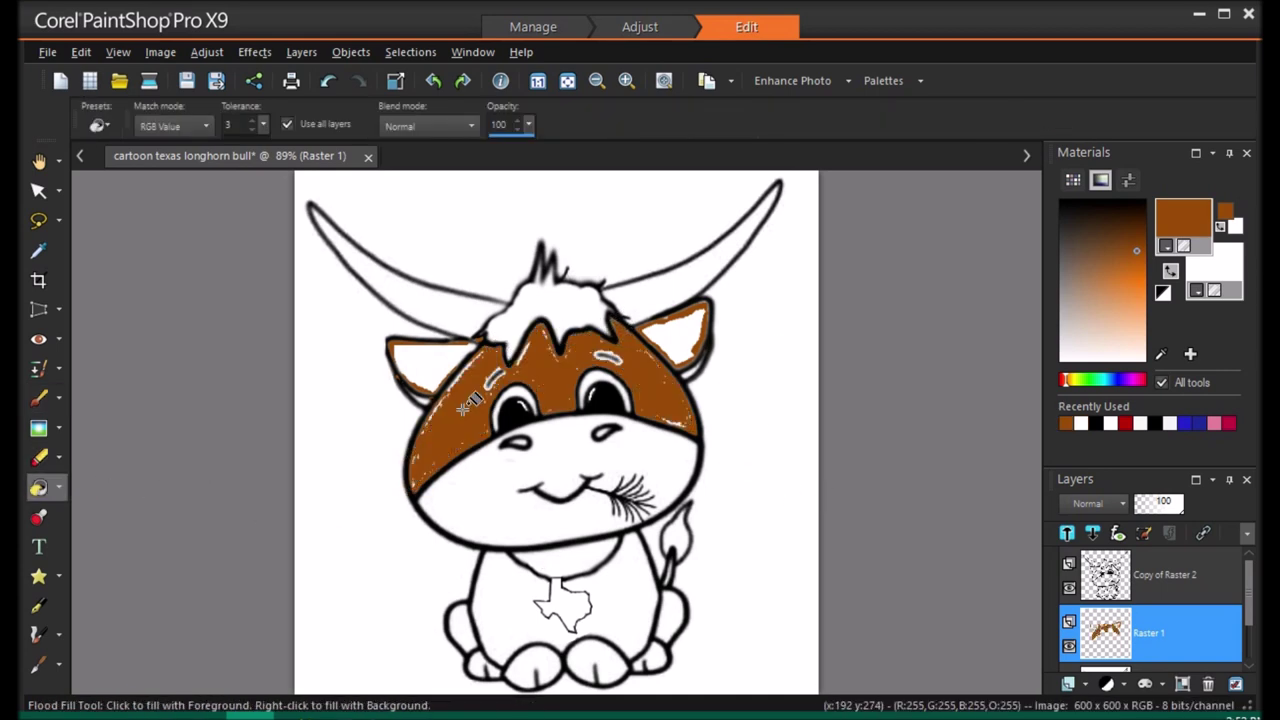
pyautogui.click(415, 365)
pyautogui.click(675, 335)
# Add a new raster layer for colouring the bull's body
pyautogui.press('b')
pyautogui.click(1067, 533)
pyautogui.click(1125, 535)
pyautogui.click(683, 571)
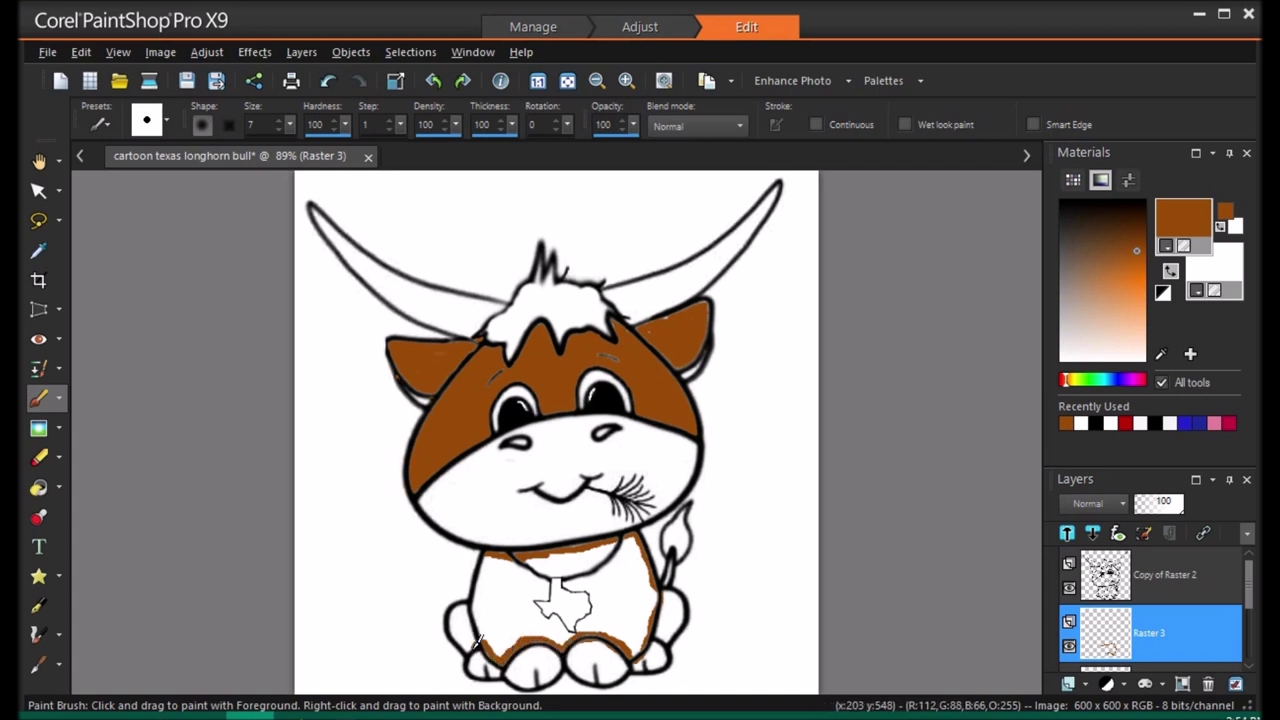
# Outline the body, hind legs and tail in brown with a size 7 brush, erasing any overrun
pyautogui.press('x')
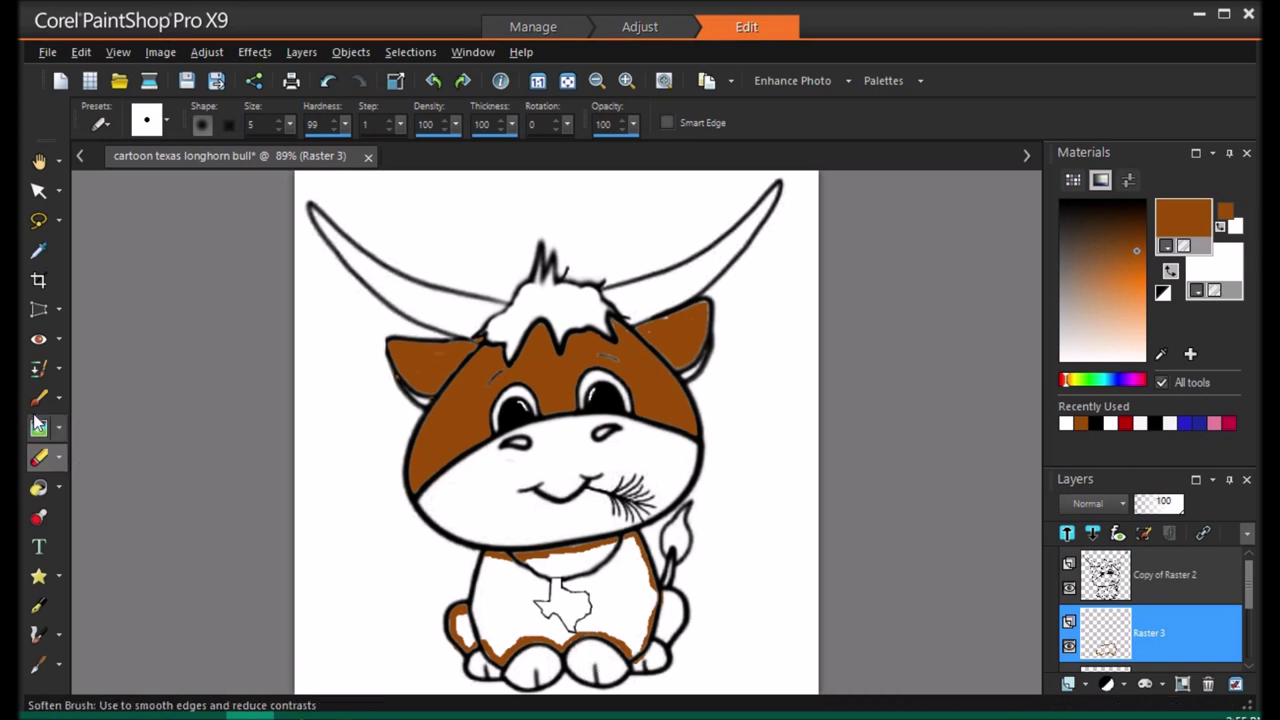
pyautogui.press('b')
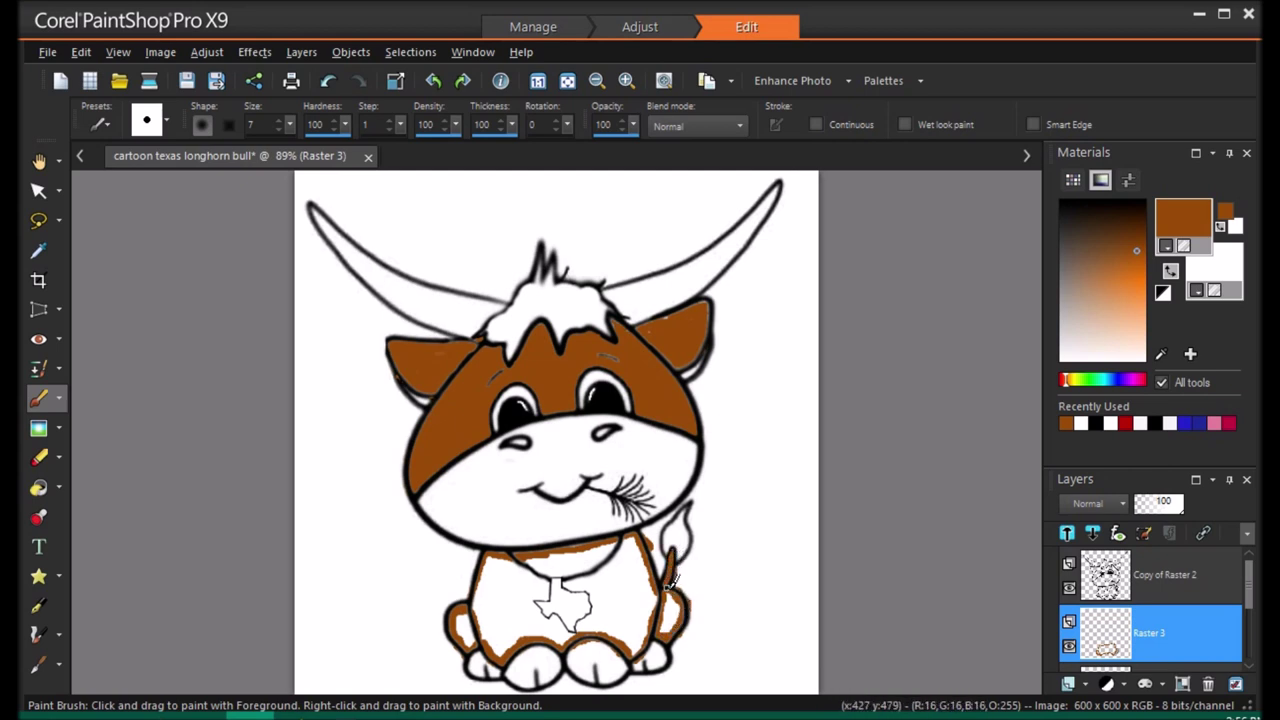
pyautogui.press('x')
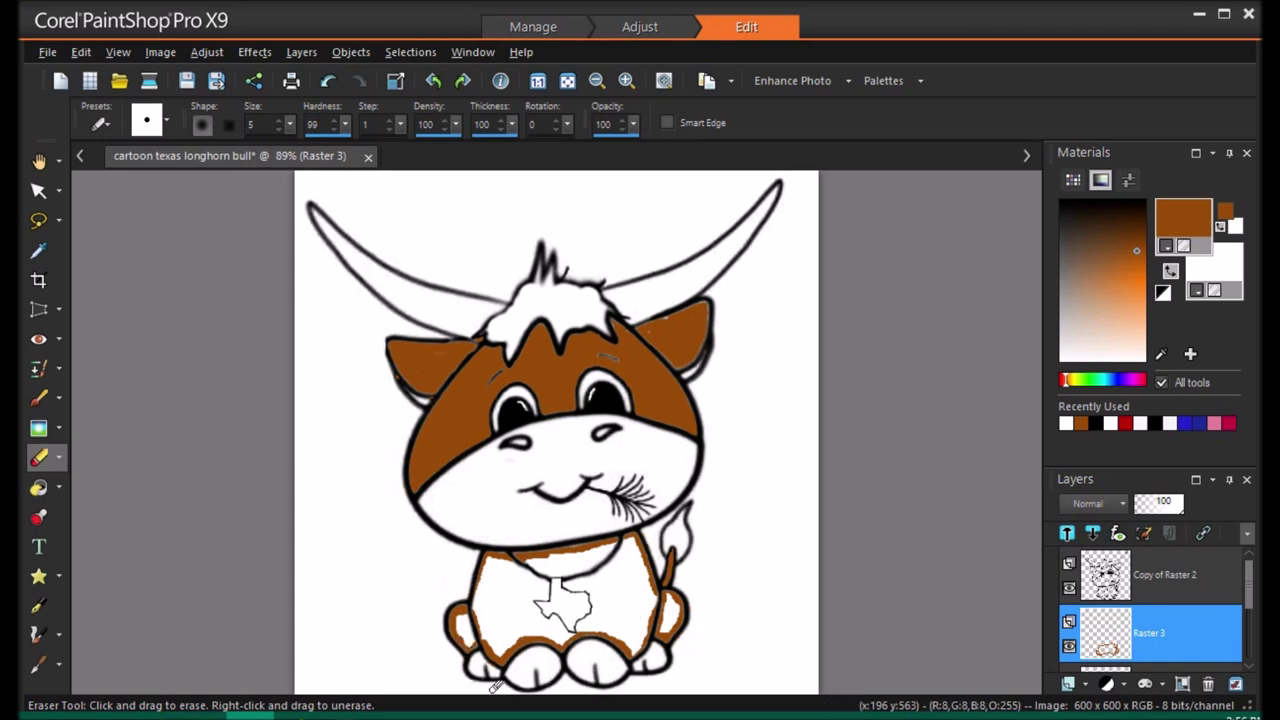
pyautogui.press('b')
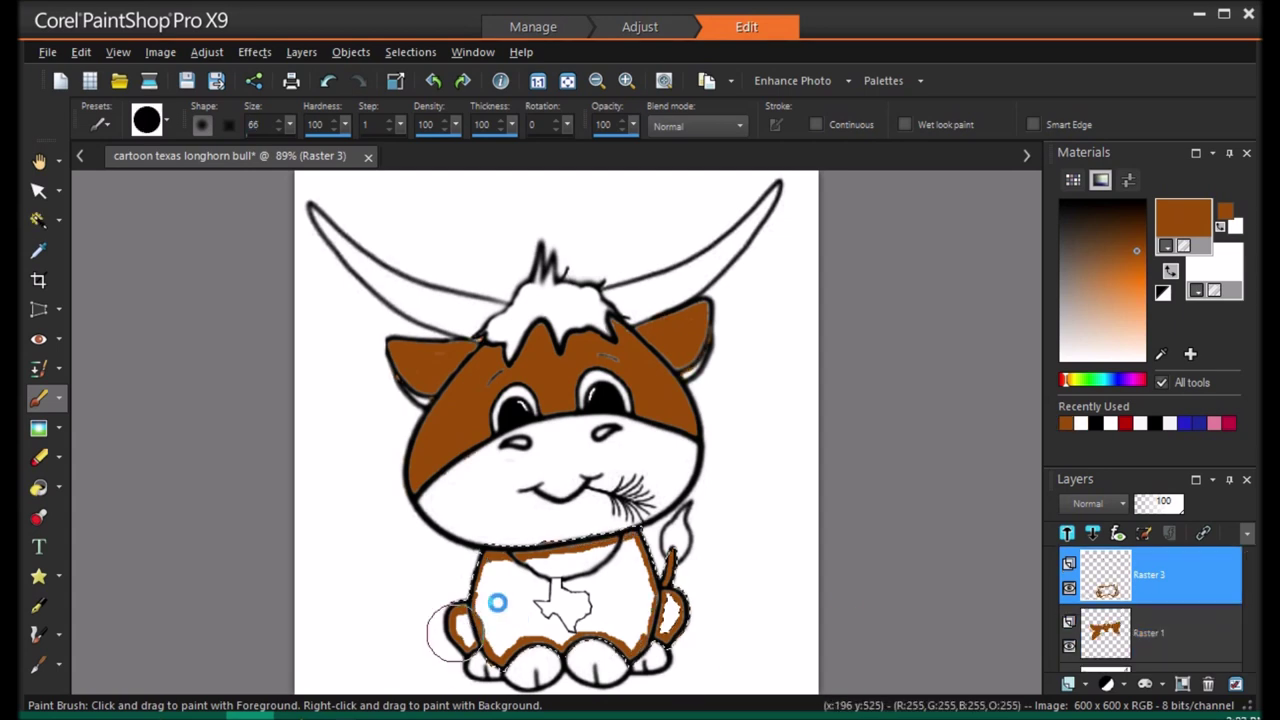
# Paint the selected body and hind legs solid brown, using a size 66 brush for the large body area
pyautogui.moveTo(500, 600)
pyautogui.mouseDown()
pyautogui.moveTo(515, 566)
pyautogui.moveTo(650, 594)
pyautogui.moveTo(522, 622)
pyautogui.moveTo(495, 644)
pyautogui.moveTo(563, 641)
pyautogui.moveTo(492, 572)
pyautogui.moveTo(650, 579)
pyautogui.mouseUp()
pyautogui.click(39, 221)
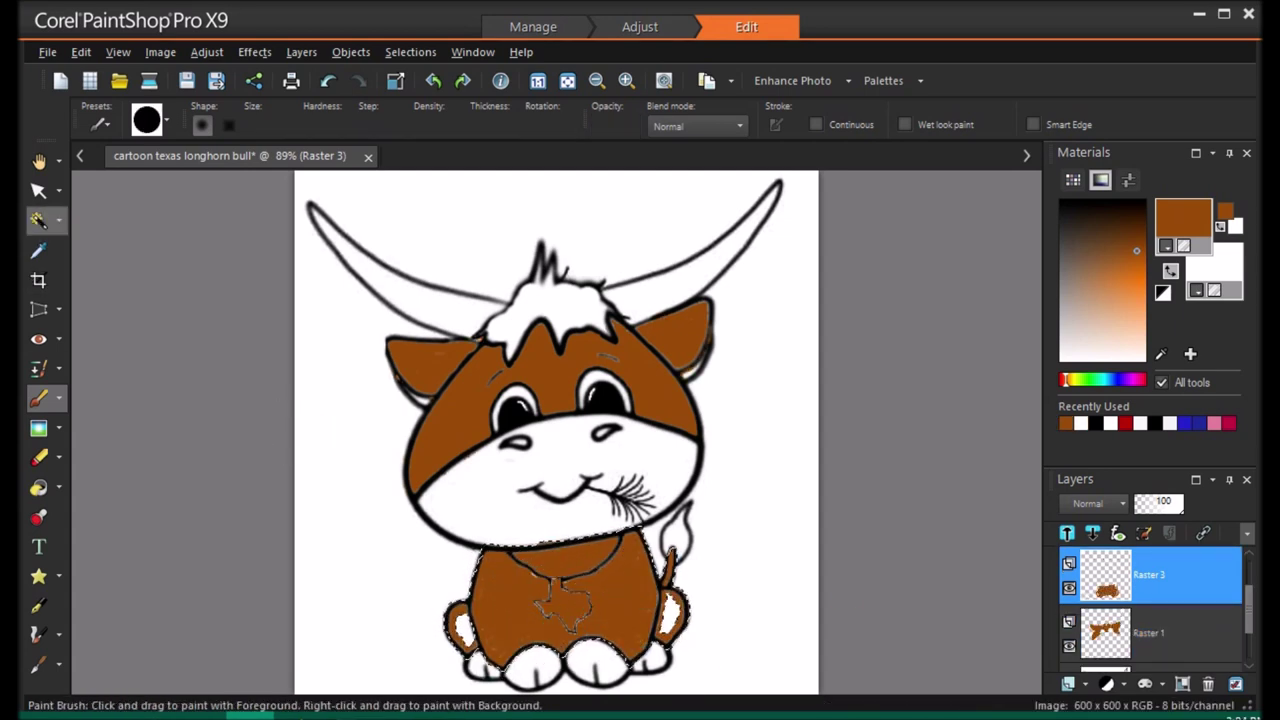
pyautogui.click(39, 398)
pyautogui.press('b')
pyautogui.moveTo(526, 530)
pyautogui.mouseDown()
pyautogui.moveTo(686, 600)
pyautogui.moveTo(509, 623)
pyautogui.mouseUp()
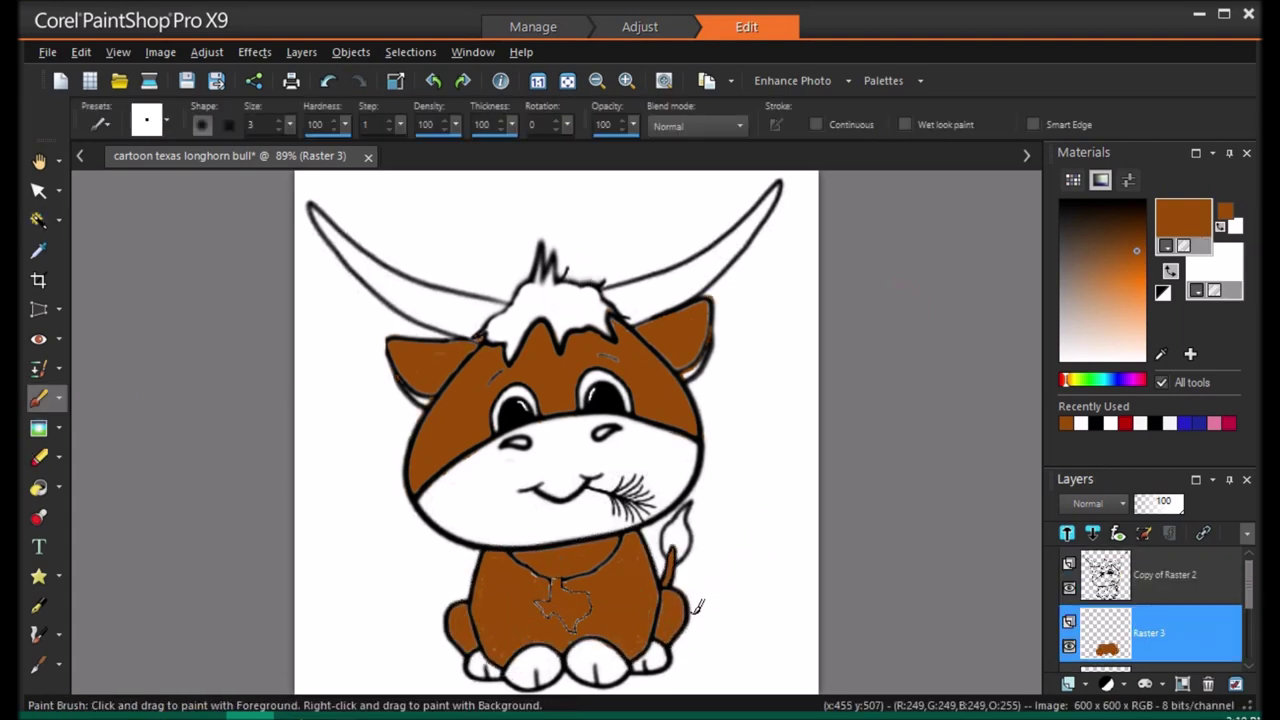
# Add a new raster layer and choose a darker brown as the foreground colour
pyautogui.click(1067, 533)
pyautogui.click(1134, 529)
pyautogui.click(682, 577)
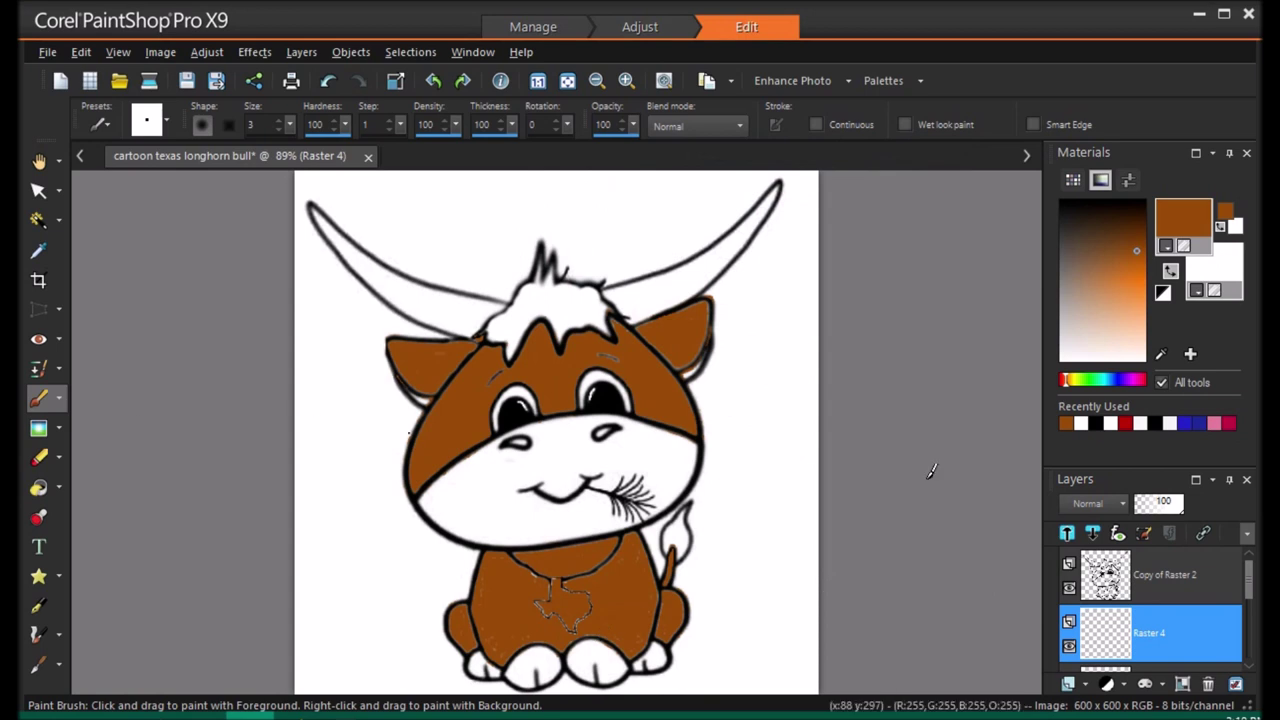
pyautogui.click(1136, 238)
# Select the brown face and ears on Raster 1 with the Magic Wand and move that layer above Raster 3
pyautogui.click(40, 220)
pyautogui.click(477, 401)
pyautogui.hotkey('ctrl', 'd')
pyautogui.scroll(-2, 1185, 634)
pyautogui.click(1160, 632)
pyautogui.click(537, 363)
pyautogui.scroll(1, 1178, 626)
pyautogui.scroll(-1, 1178, 626)
pyautogui.moveTo(1176, 632); pyautogui.dragTo(1163, 569)
pyautogui.scroll(1, 1163, 572)
# Shade the ears, eye surrounds and area under the hair in dark brown on Raster 4 with a size 57 brush
pyautogui.click(1163, 574)
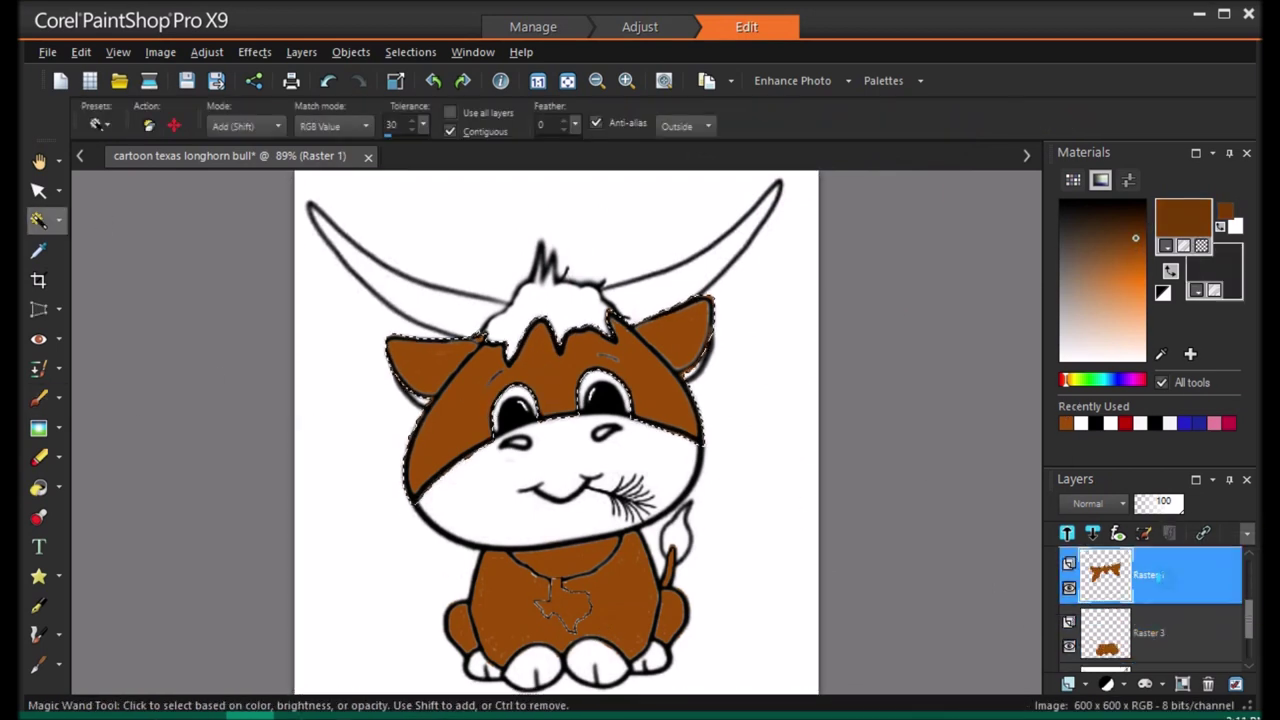
pyautogui.press('b')
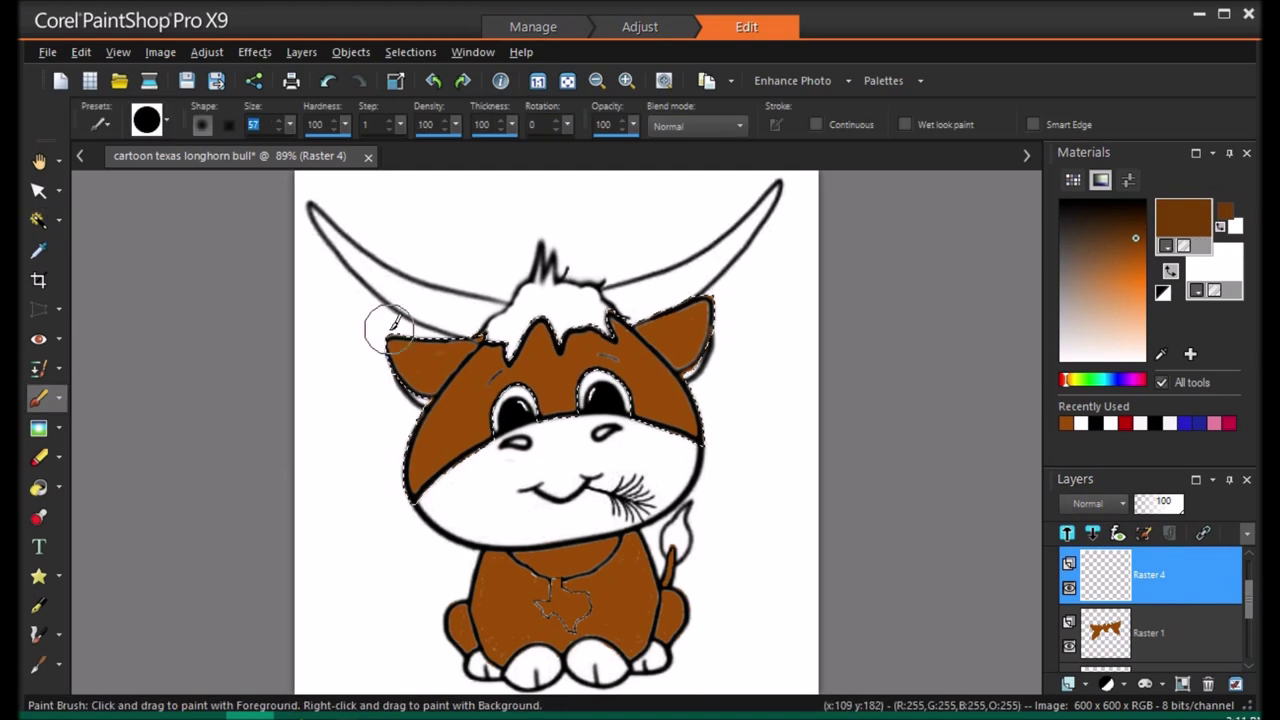
pyautogui.moveTo(466, 330); pyautogui.dragTo(418, 320)
pyautogui.moveTo(709, 388); pyautogui.dragTo(726, 443)
pyautogui.moveTo(612, 394); pyautogui.dragTo(600, 388)
pyautogui.moveTo(514, 415); pyautogui.dragTo(510, 408)
pyautogui.moveTo(502, 334); pyautogui.dragTo(572, 322)
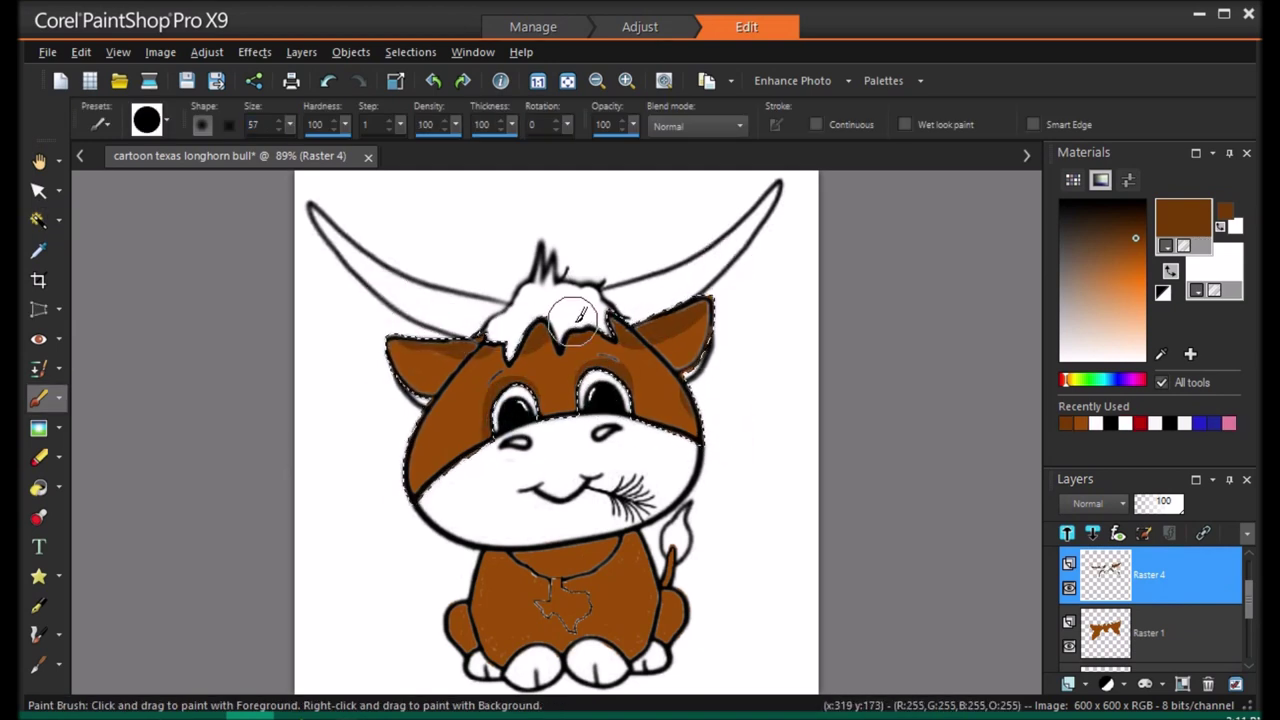
# Reduce the brush size to 19 and add dark brown shading along the cheeks and the sides of the face
pyautogui.moveTo(418, 421); pyautogui.dragTo(398, 453)
pyautogui.moveTo(290, 125); pyautogui.dragTo(301, 130)
pyautogui.moveTo(444, 396)
pyautogui.mouseDown()
pyautogui.moveTo(473, 358)
pyautogui.moveTo(656, 351)
pyautogui.mouseUp()
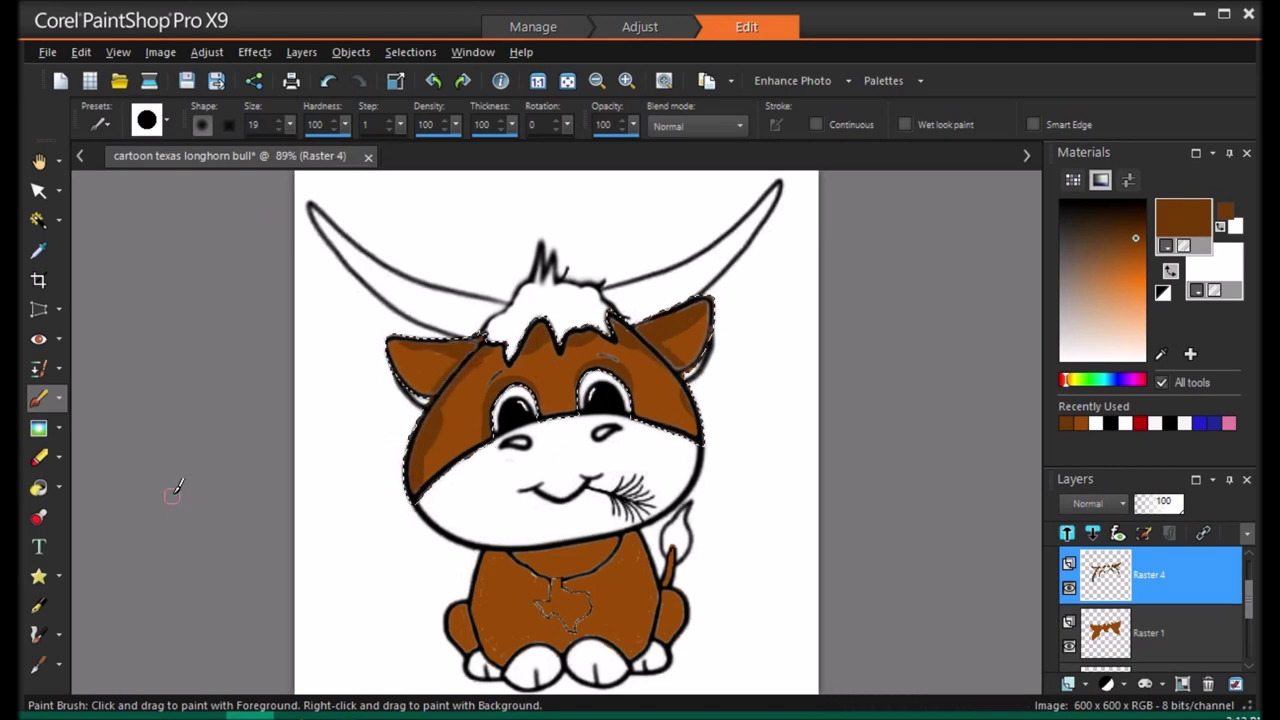
# Blur the dark brown shading on the face and ears with the Average filter
pyautogui.click(205, 52)
pyautogui.moveTo(420, 366)
pyautogui.click(503, 371)
pyautogui.moveTo(1146, 398); pyautogui.dragTo(1165, 402)
pyautogui.click(1136, 394)
pyautogui.click(997, 444)
pyautogui.moveTo(1169, 504); pyautogui.dragTo(1180, 506)
# Add a new raster layer and choose a pale peach foreground colour
pyautogui.rightClick(1154, 577)
pyautogui.click(1134, 503)
pyautogui.press('Return')
pyautogui.click(1114, 338)
# Paint pale peach highlights on the ears, forehead, cheeks and along the muzzle line with a size 19 brush
pyautogui.moveTo(393, 345); pyautogui.dragTo(428, 394)
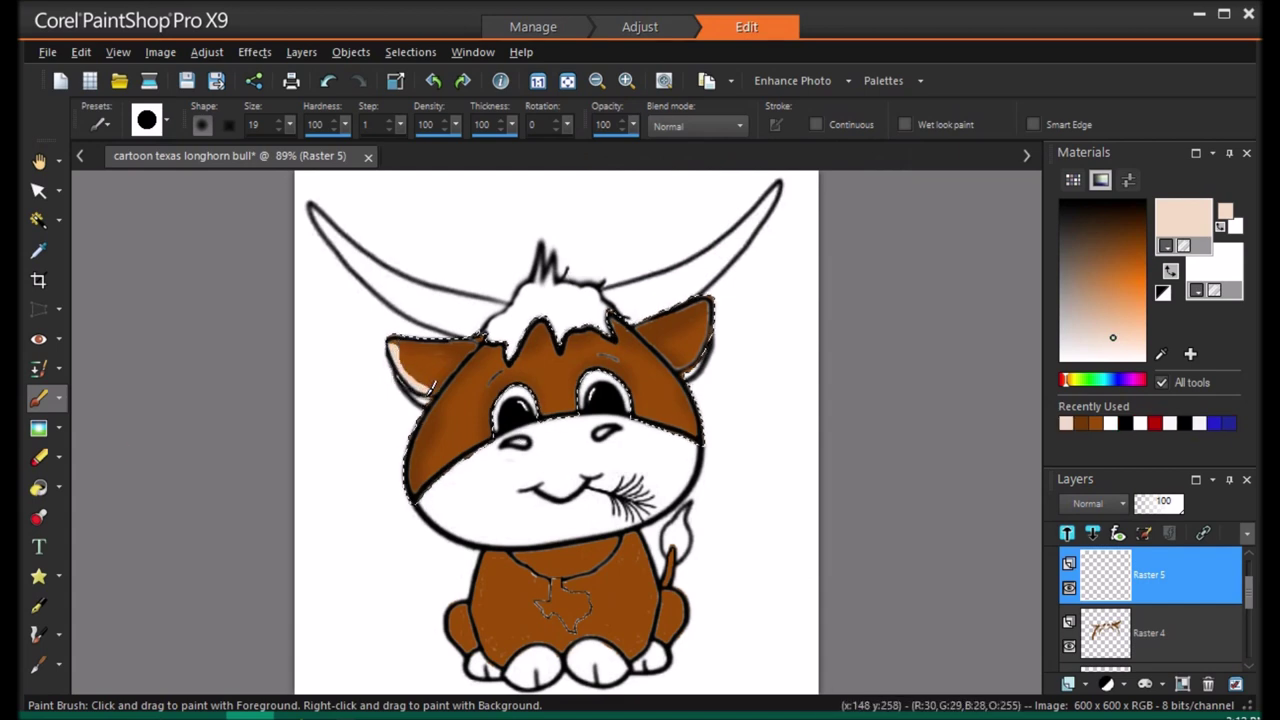
pyautogui.moveTo(421, 485); pyautogui.dragTo(481, 440)
pyautogui.moveTo(545, 413)
pyautogui.mouseDown()
pyautogui.moveTo(578, 405)
pyautogui.moveTo(694, 428)
pyautogui.mouseUp()
pyautogui.moveTo(704, 312)
pyautogui.mouseDown()
pyautogui.moveTo(691, 356)
pyautogui.moveTo(634, 357)
pyautogui.moveTo(653, 408)
pyautogui.mouseUp()
pyautogui.moveTo(443, 446); pyautogui.dragTo(470, 400)
pyautogui.moveTo(551, 370); pyautogui.dragTo(563, 402)
pyautogui.moveTo(400, 358); pyautogui.dragTo(411, 371)
# Blur the peach face highlights with the Average filter at a filter aperture of 31
pyautogui.click(207, 52)
pyautogui.moveTo(337, 366)
pyautogui.click(508, 366)
pyautogui.moveTo(1145, 397); pyautogui.dragTo(1188, 389)
pyautogui.click(999, 443)
# Try different blend modes for the peach highlight layer, settling on Overlay with an opacity of 42
pyautogui.click(1122, 504)
pyautogui.click(1204, 565)
pyautogui.click(1119, 504)
pyautogui.click(1214, 622)
pyautogui.click(1108, 504)
pyautogui.click(1172, 617)
pyautogui.click(1112, 504)
pyautogui.click(1209, 218)
pyautogui.moveTo(1181, 512); pyautogui.dragTo(1155, 513)
pyautogui.click(1121, 504)
pyautogui.click(1172, 565)
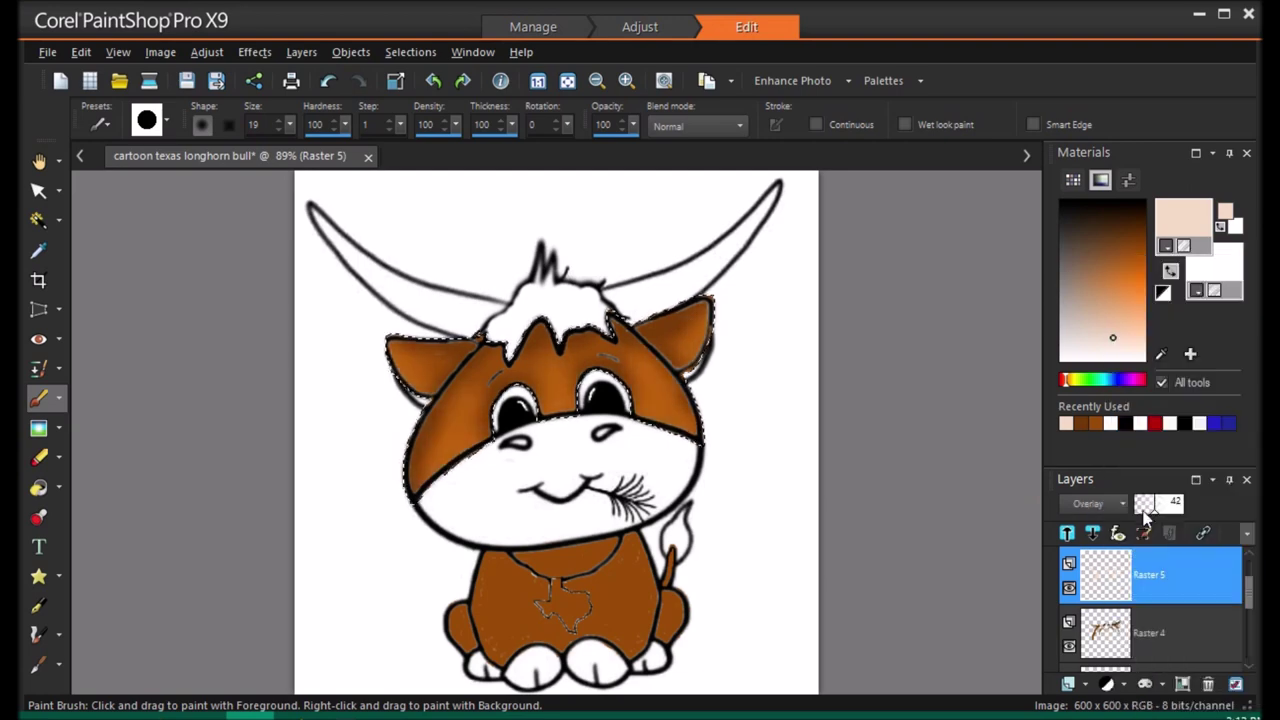
# Add a new raster layer and swap the materials to make white the foreground colour
pyautogui.click(1085, 685)
pyautogui.click(1133, 532)
pyautogui.click(680, 576)
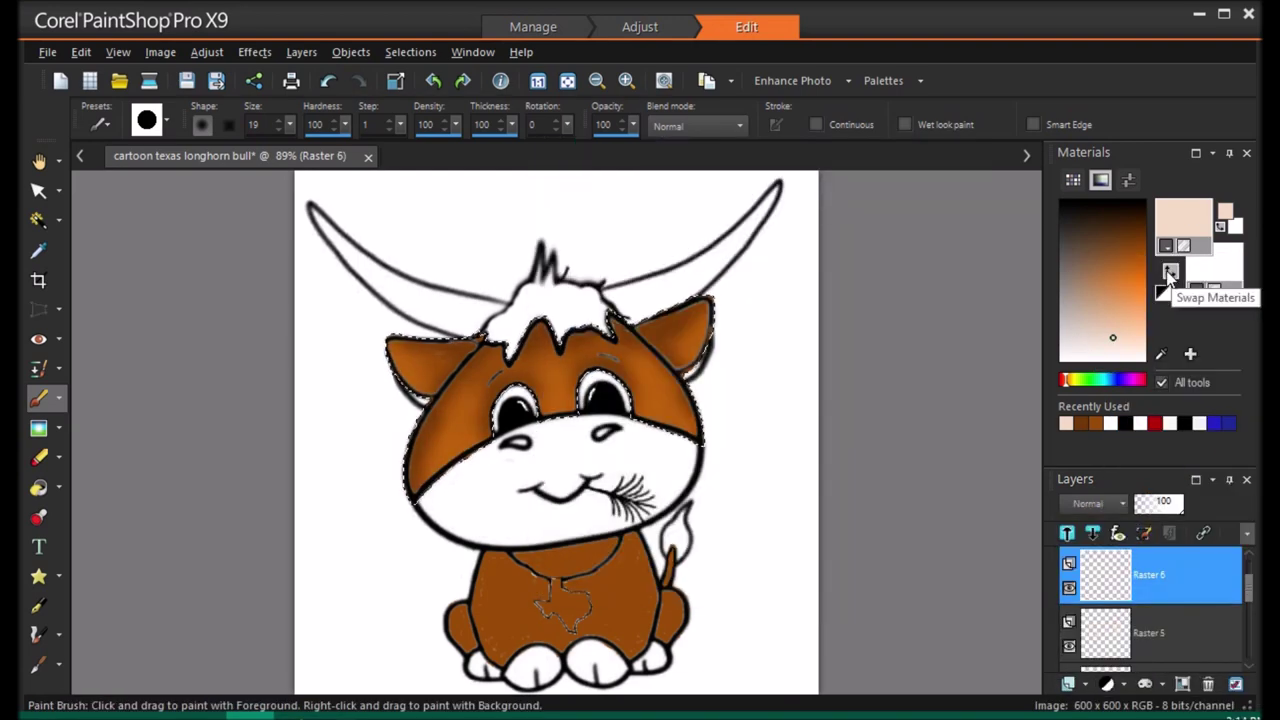
pyautogui.click(1169, 272)
# Paint white highlights on the ear edges, both lower cheeks and between the eyes with a size 19 brush
pyautogui.moveTo(395, 347); pyautogui.dragTo(401, 383)
pyautogui.moveTo(696, 350); pyautogui.dragTo(705, 309)
pyautogui.moveTo(656, 406); pyautogui.dragTo(674, 427)
pyautogui.moveTo(435, 473); pyautogui.dragTo(467, 443)
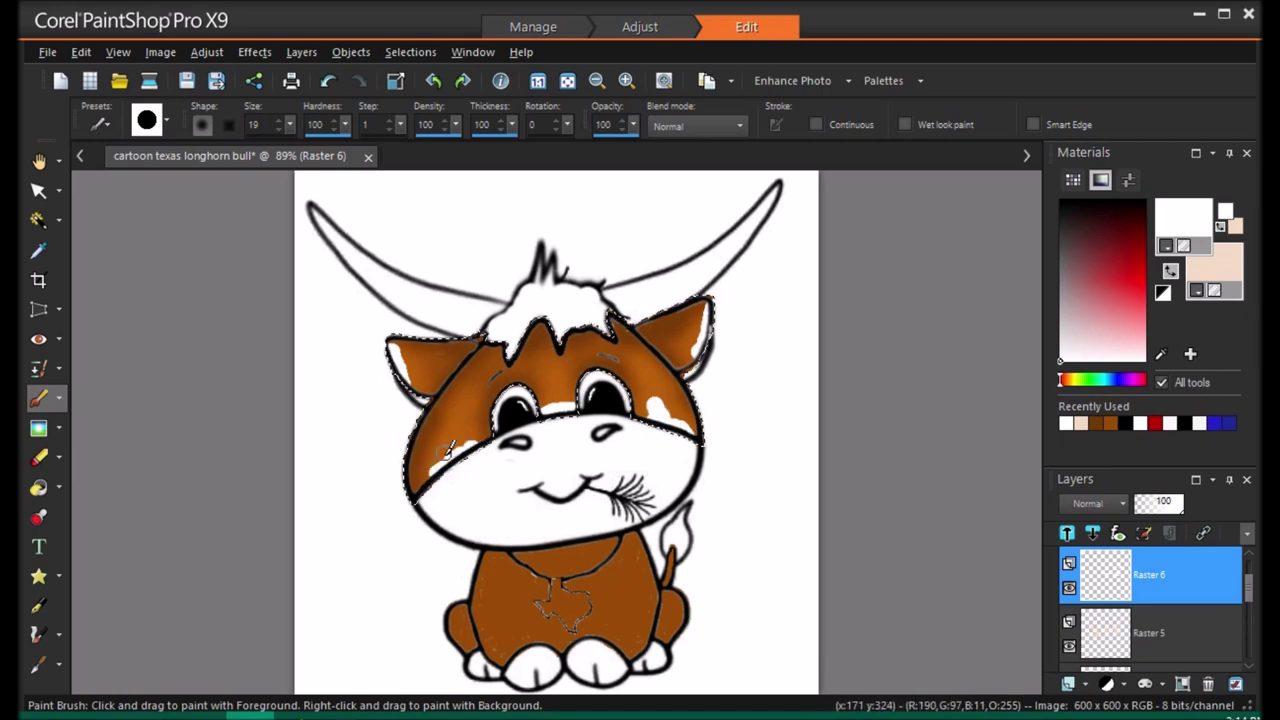
pyautogui.click(559, 403)
# Blur the white face highlights with the Average filter at an aperture of 31
pyautogui.click(207, 52)
pyautogui.moveTo(230, 366)
pyautogui.click(496, 366)
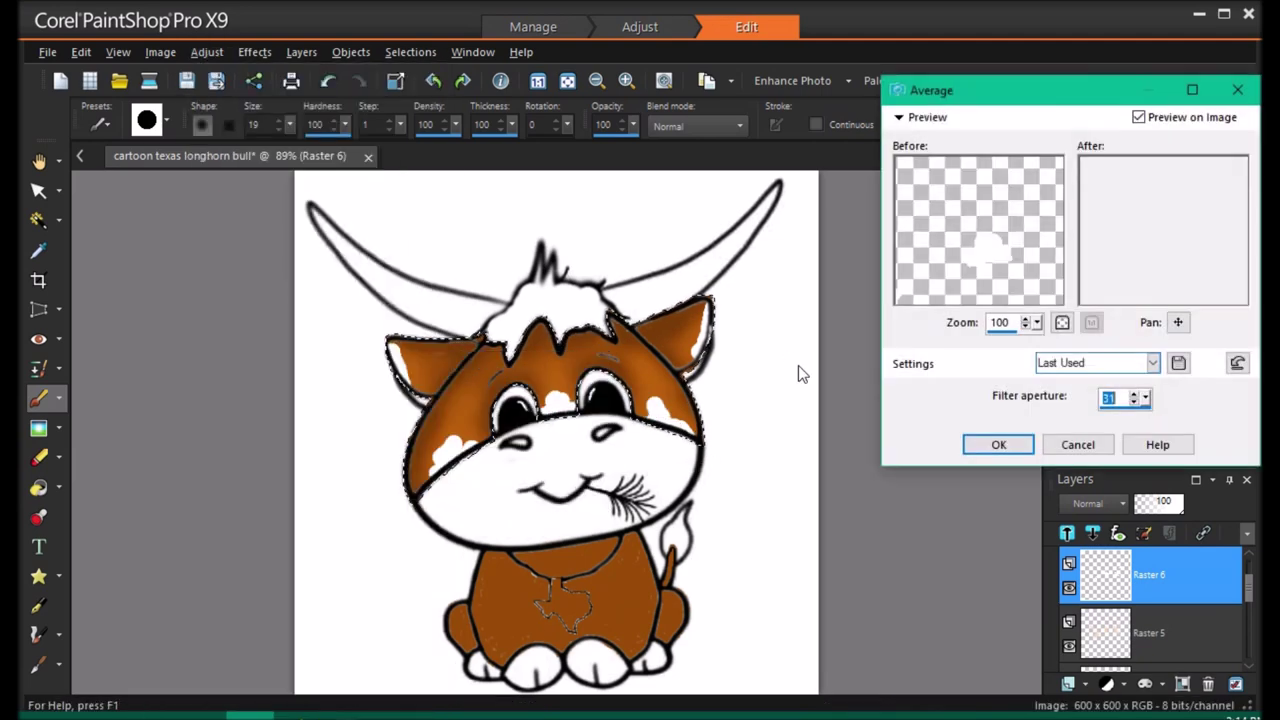
pyautogui.click(996, 443)
# Blend the white highlights into the face by changing their layer's blend mode and opacity, and clear the selection
pyautogui.click(1099, 504)
pyautogui.click(1249, 568)
pyautogui.click(1163, 506)
pyautogui.click(1157, 506)
pyautogui.hotkey('ctrl', 'd')
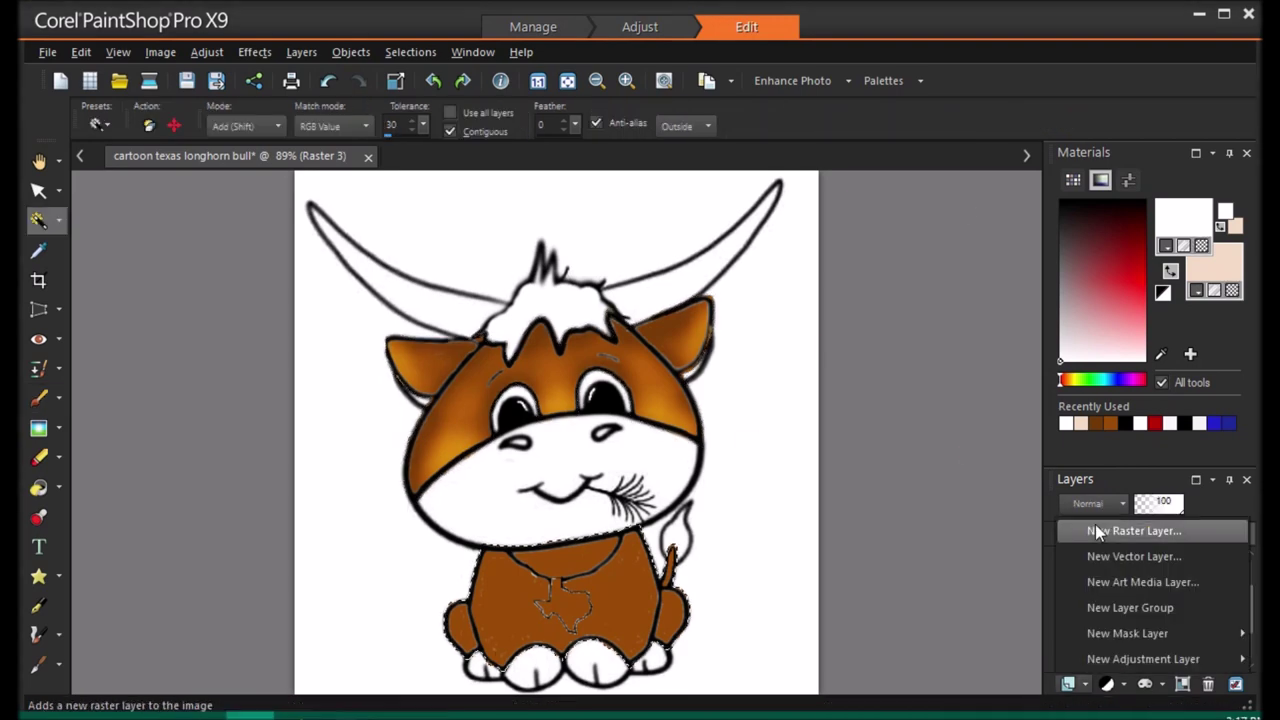
# Add a new raster layer for the body shading, directly below the line-art layer
pyautogui.click(1110, 530)
pyautogui.click(677, 574)
pyautogui.click(1182, 637)
pyautogui.click(1170, 595)
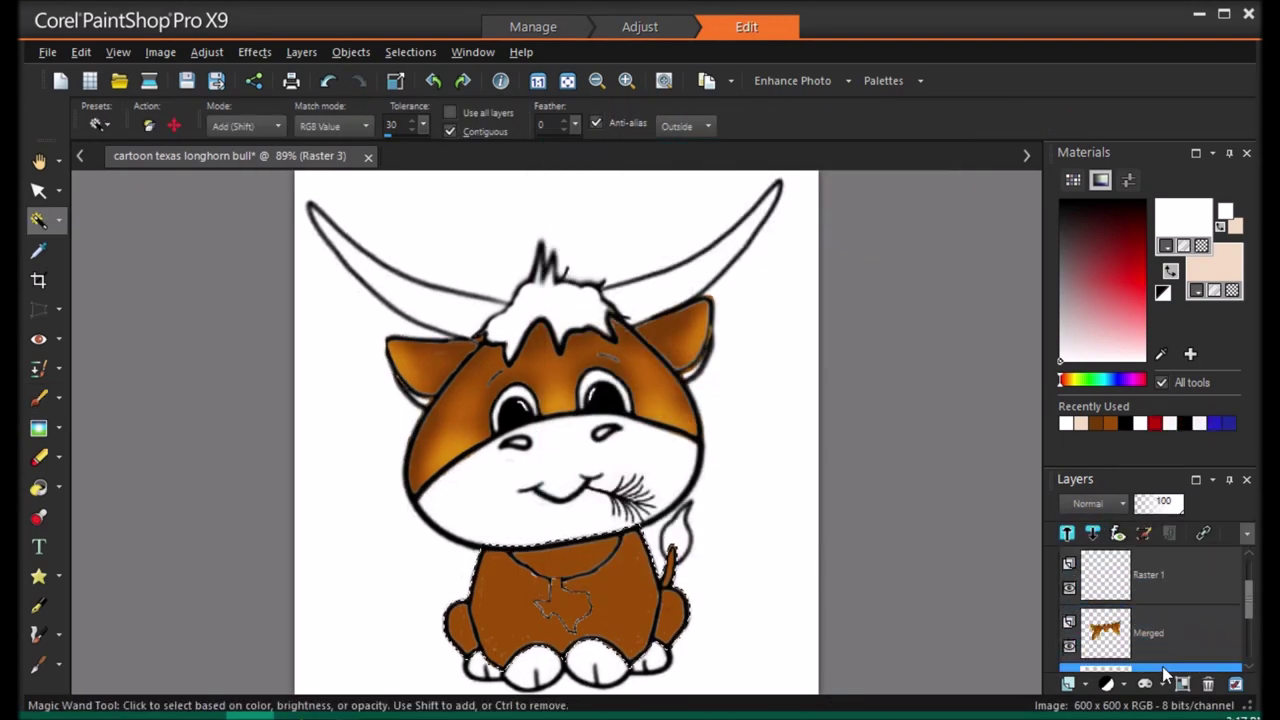
pyautogui.scroll(1, 1177, 607)
# Shade the neck, body sides, hind legs and tail in dark brown with a size 25 brush, erasing any overrun
pyautogui.click(1115, 422)
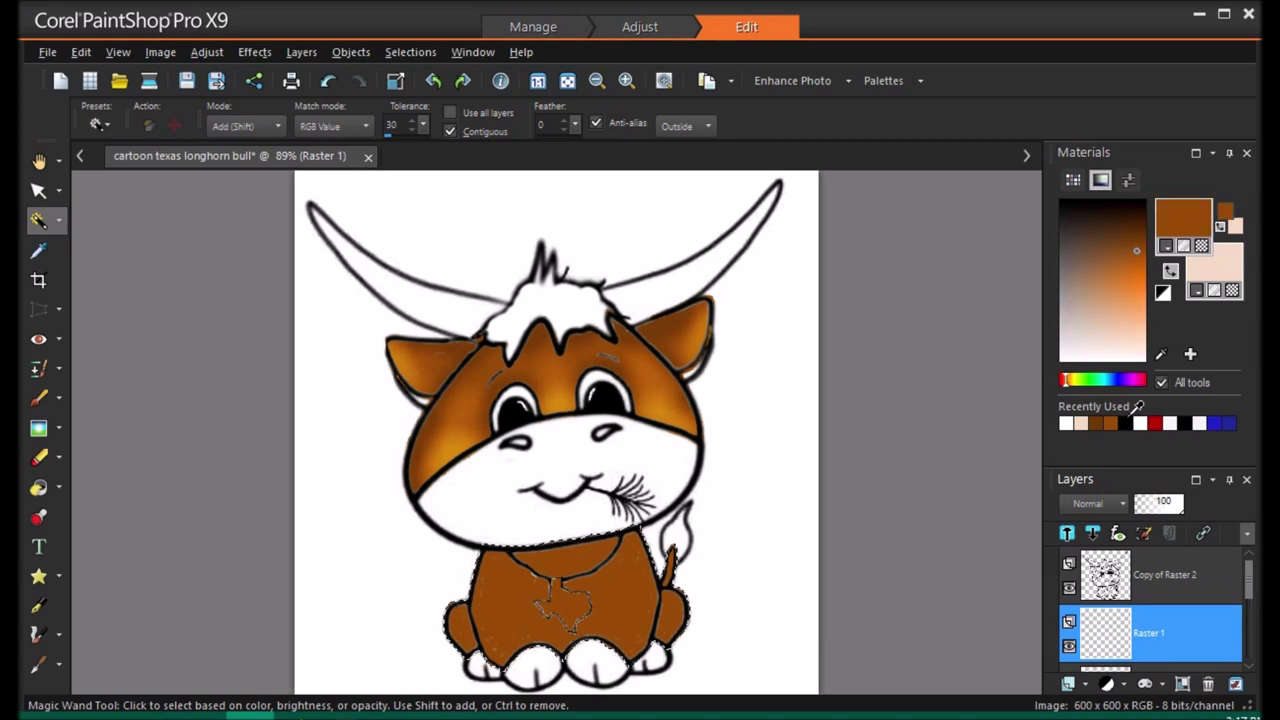
pyautogui.click(38, 397)
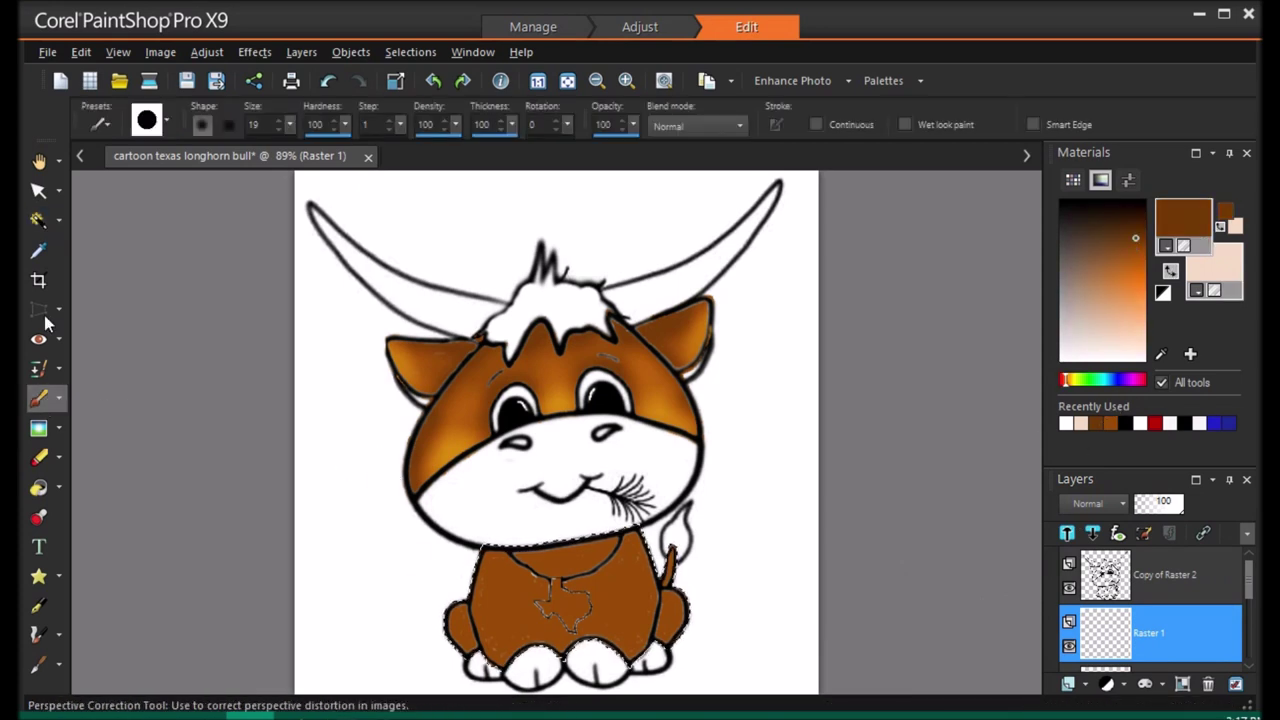
pyautogui.click(282, 123)
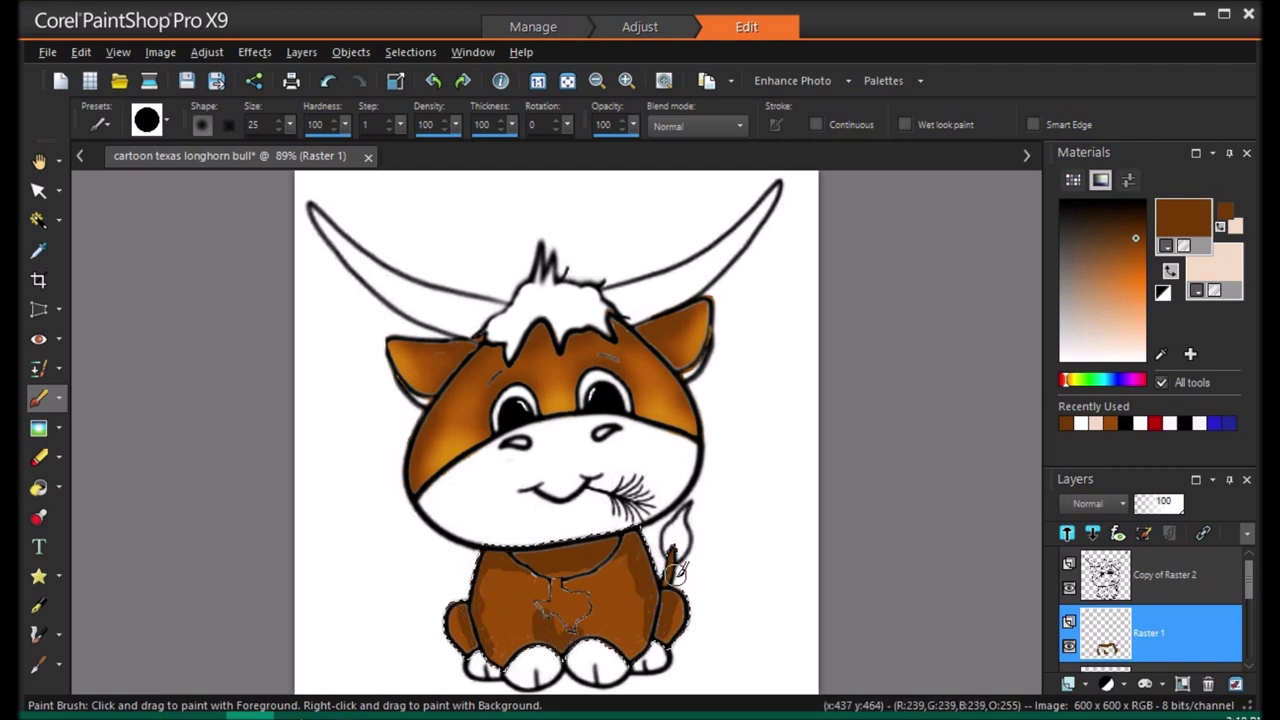
pyautogui.press('x')
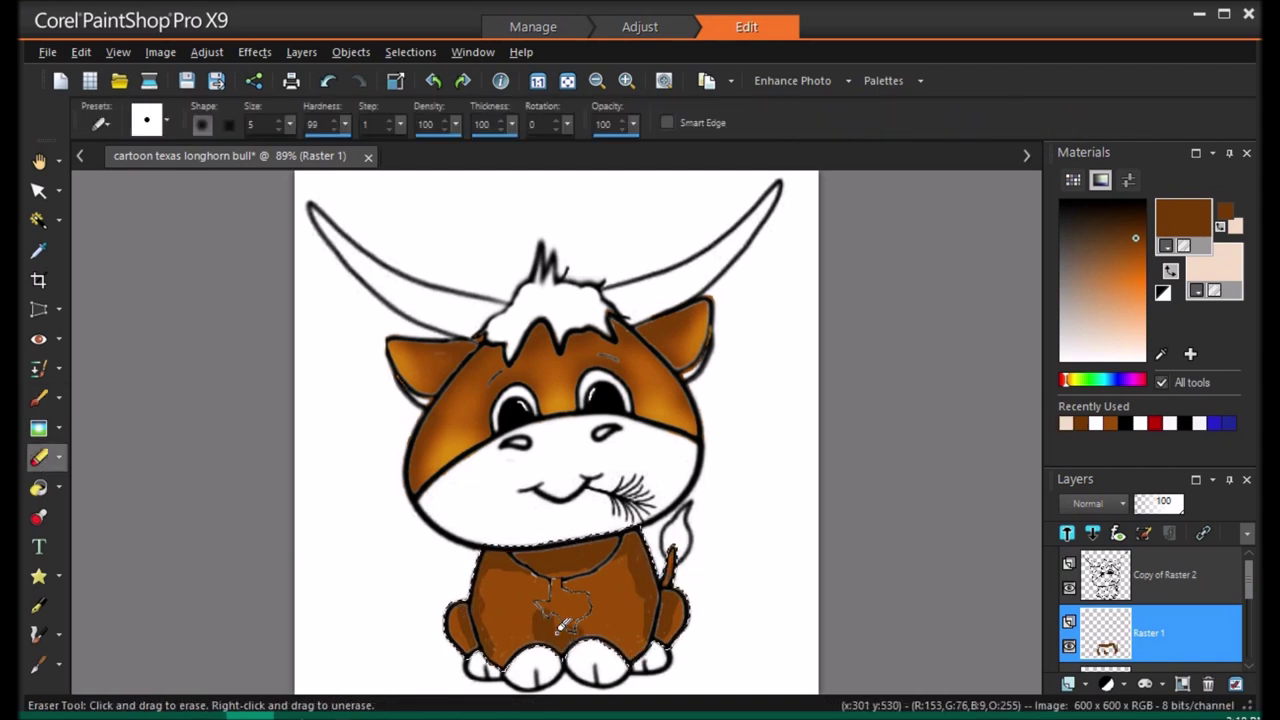
pyautogui.click(39, 398)
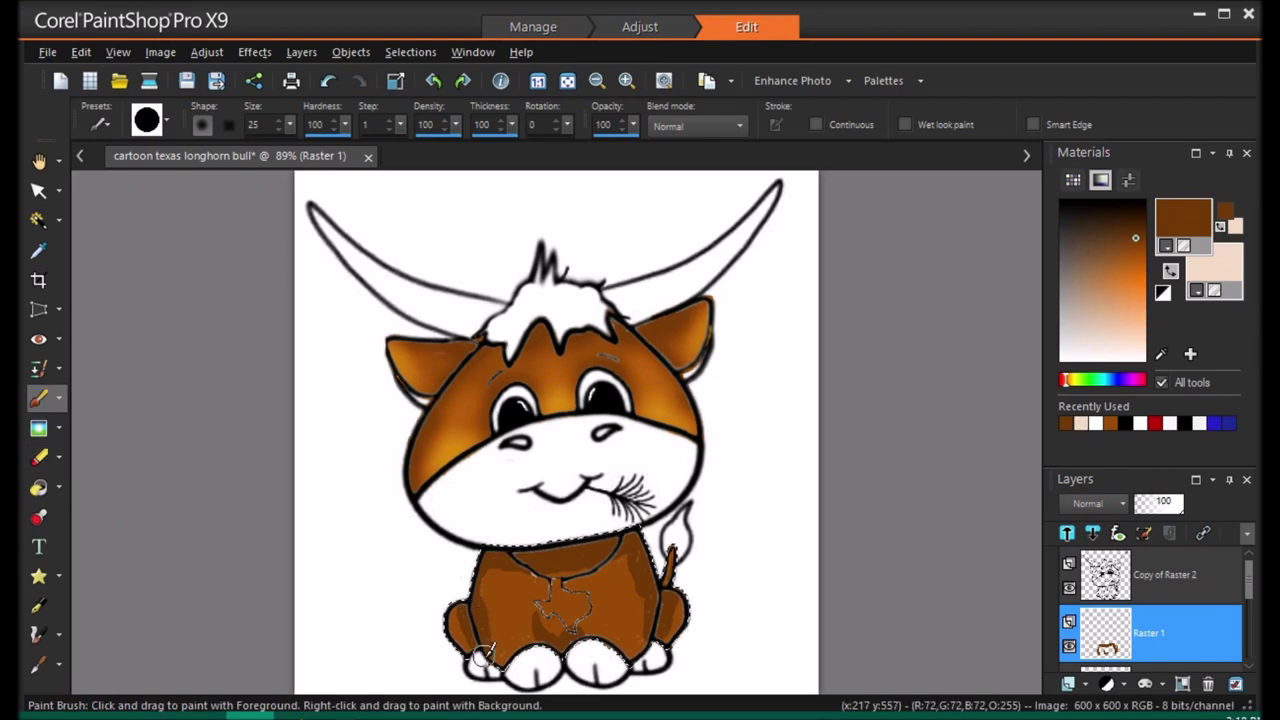
# Blur the dark brown body shading with the Average filter
pyautogui.click(206, 52)
pyautogui.moveTo(400, 366)
pyautogui.click(492, 378)
pyautogui.click(1008, 448)
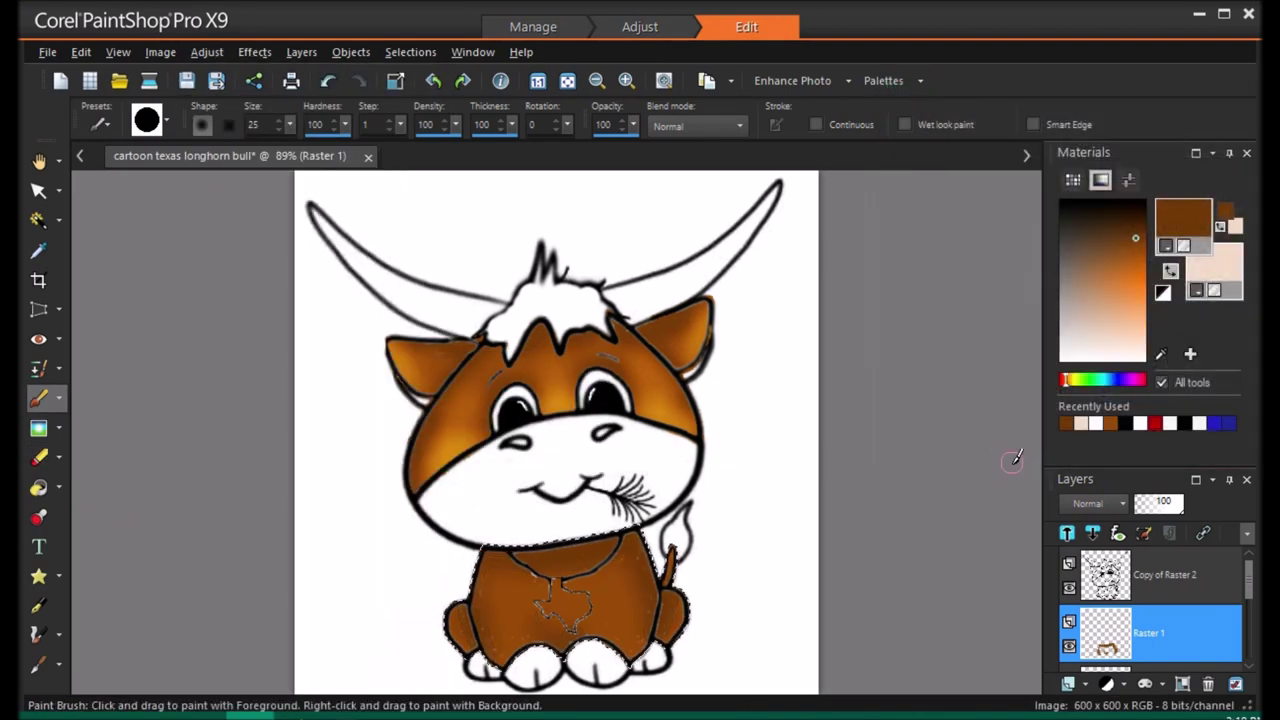
# Add a new raster layer and paint pale peach highlights on the chest and hind legs with a size 25 brush
pyautogui.click(1067, 686)
pyautogui.press('Return')
pyautogui.click(1171, 272)
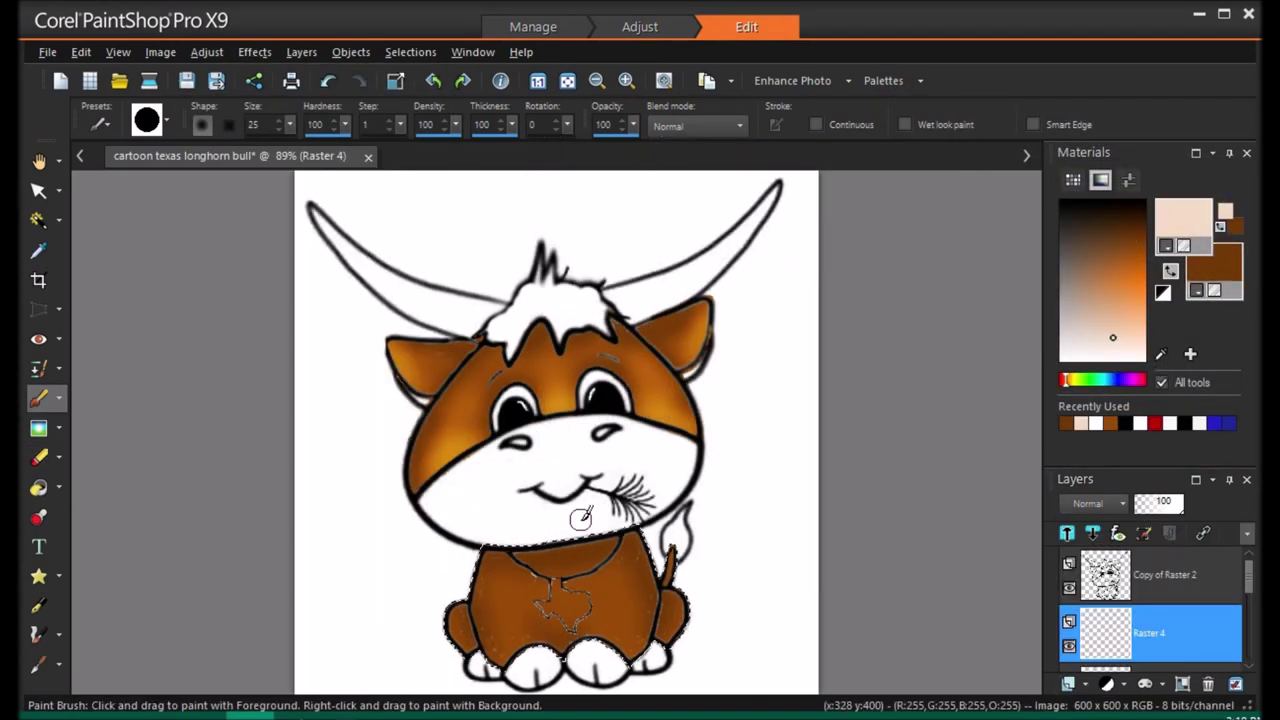
pyautogui.moveTo(493, 624)
pyautogui.mouseDown()
pyautogui.moveTo(520, 600)
pyautogui.moveTo(530, 640)
pyautogui.mouseUp()
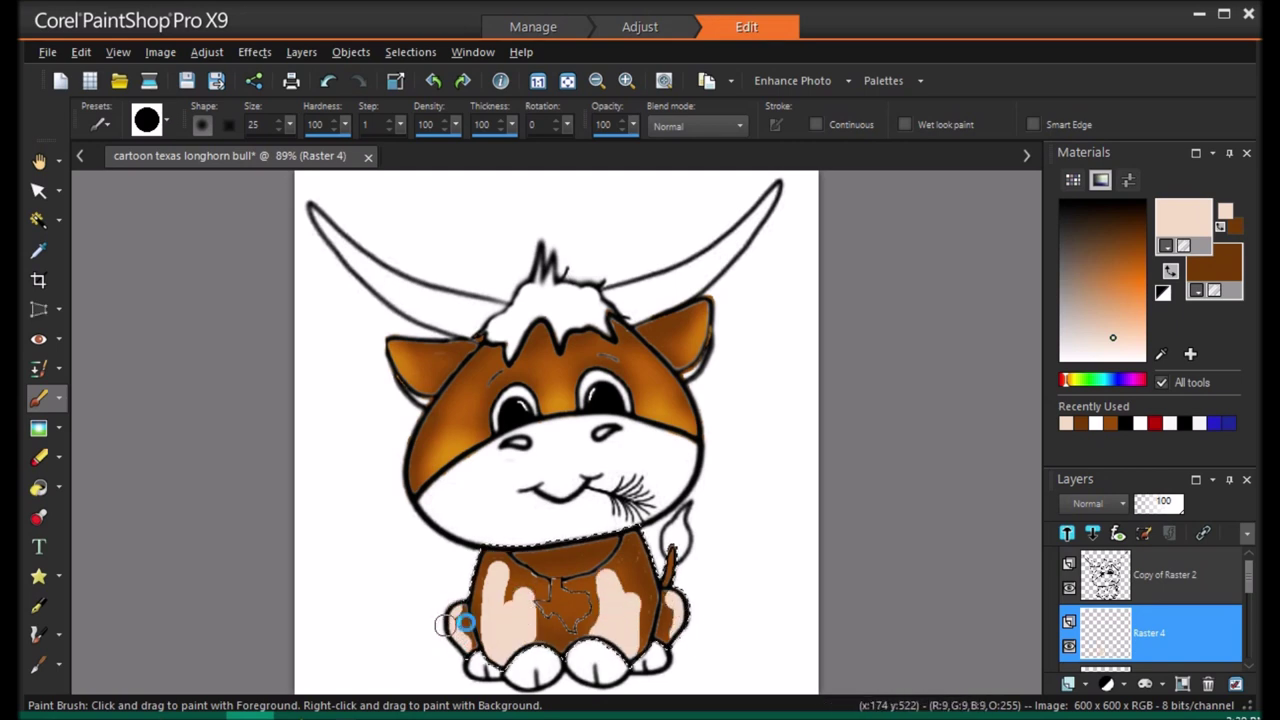
pyautogui.press('x')
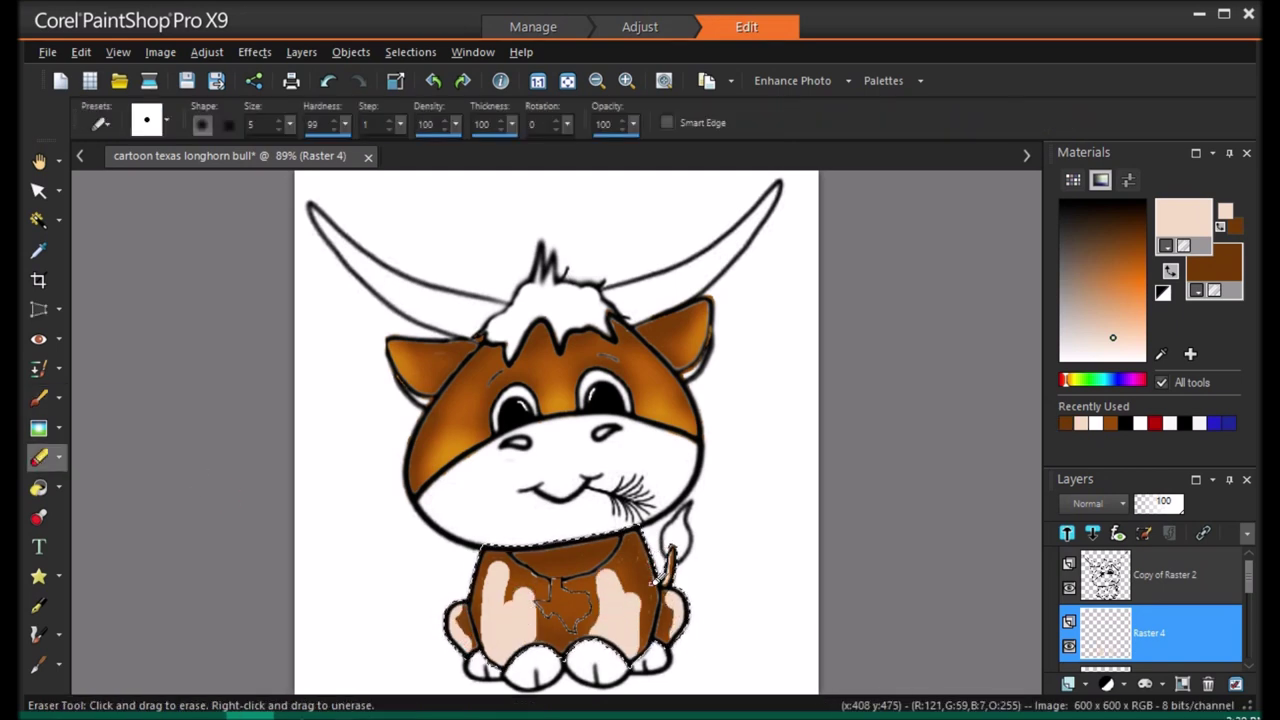
# Blur the peach body highlights with the Average filter
pyautogui.click(207, 52)
pyautogui.moveTo(300, 420)
pyautogui.click(500, 420)
pyautogui.click(997, 443)
# Blend the peach highlights into the body by changing their layer's blend mode and opacity
pyautogui.click(1122, 504)
pyautogui.click(1197, 288)
pyautogui.click(1145, 566)
pyautogui.click(1162, 509)
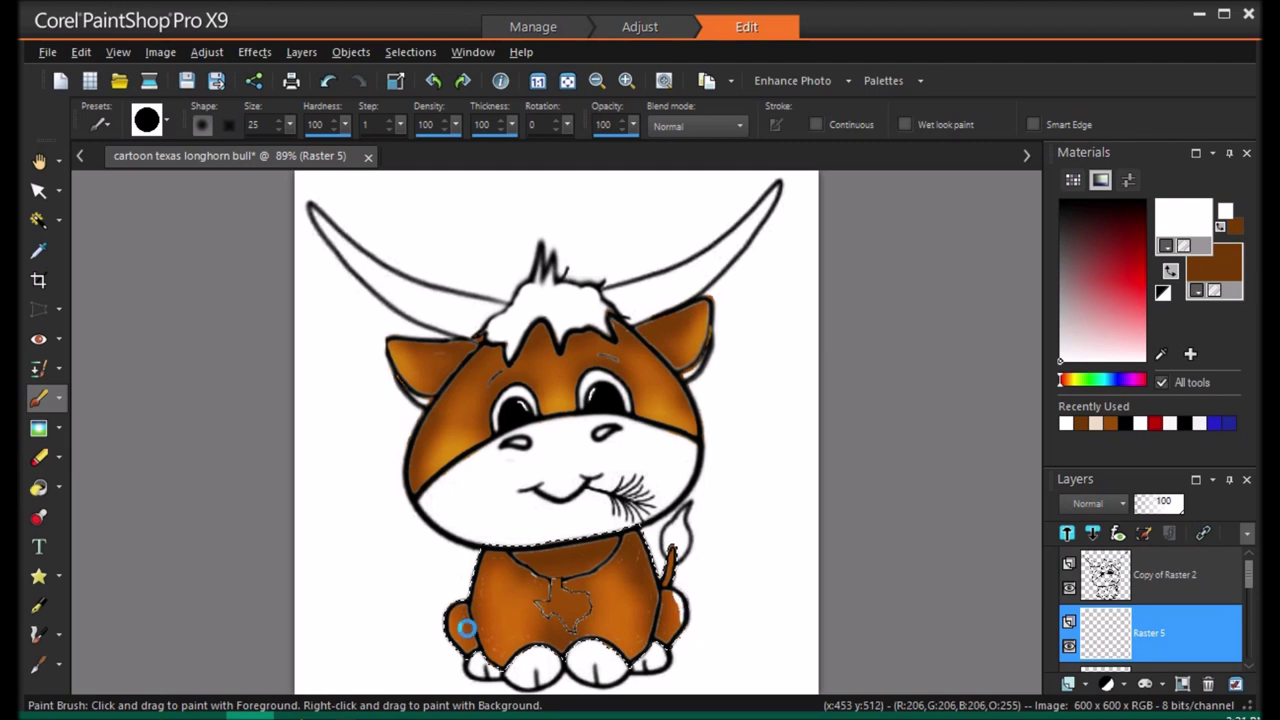
# Reduce the brush size to 17 and paint white highlights on the chest and hind legs on Raster 5
pyautogui.click(279, 130)
pyautogui.click(279, 130)
pyautogui.click(279, 130)
pyautogui.click(279, 130)
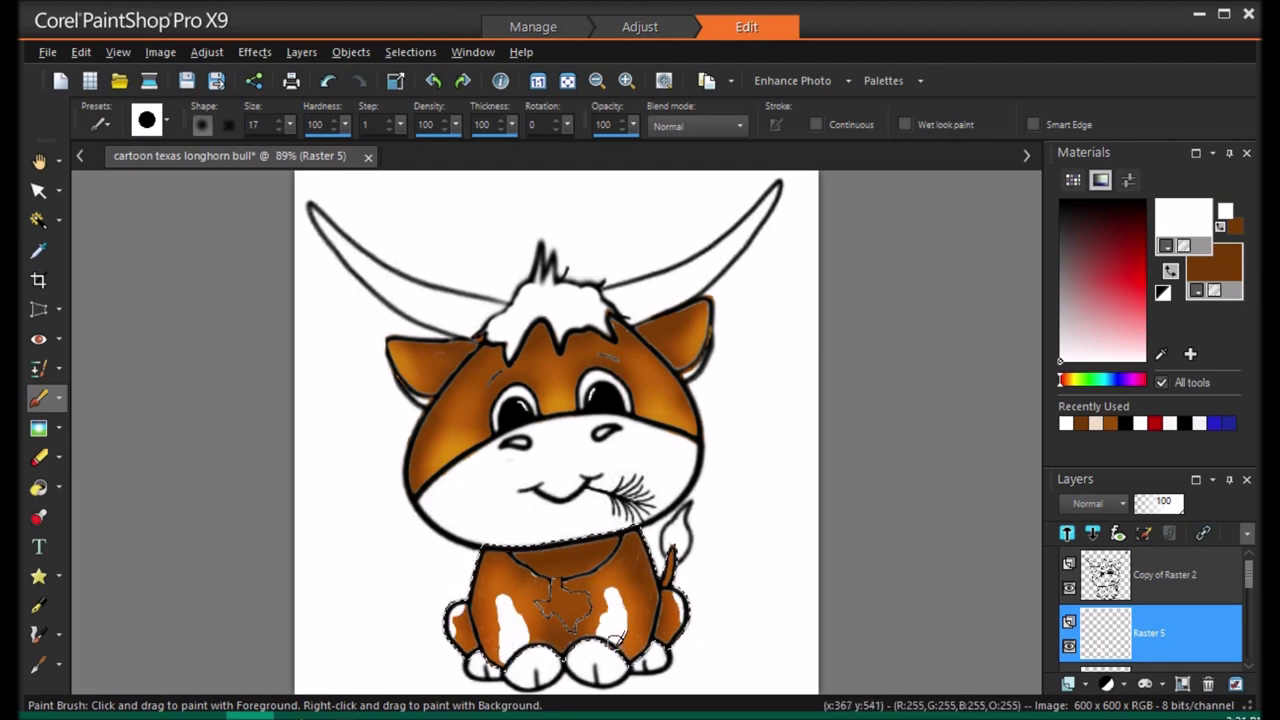
# Blur the white body highlights with the Average filter and change their layer's blend mode
pyautogui.click(205, 54)
pyautogui.moveTo(240, 363)
pyautogui.click(532, 363)
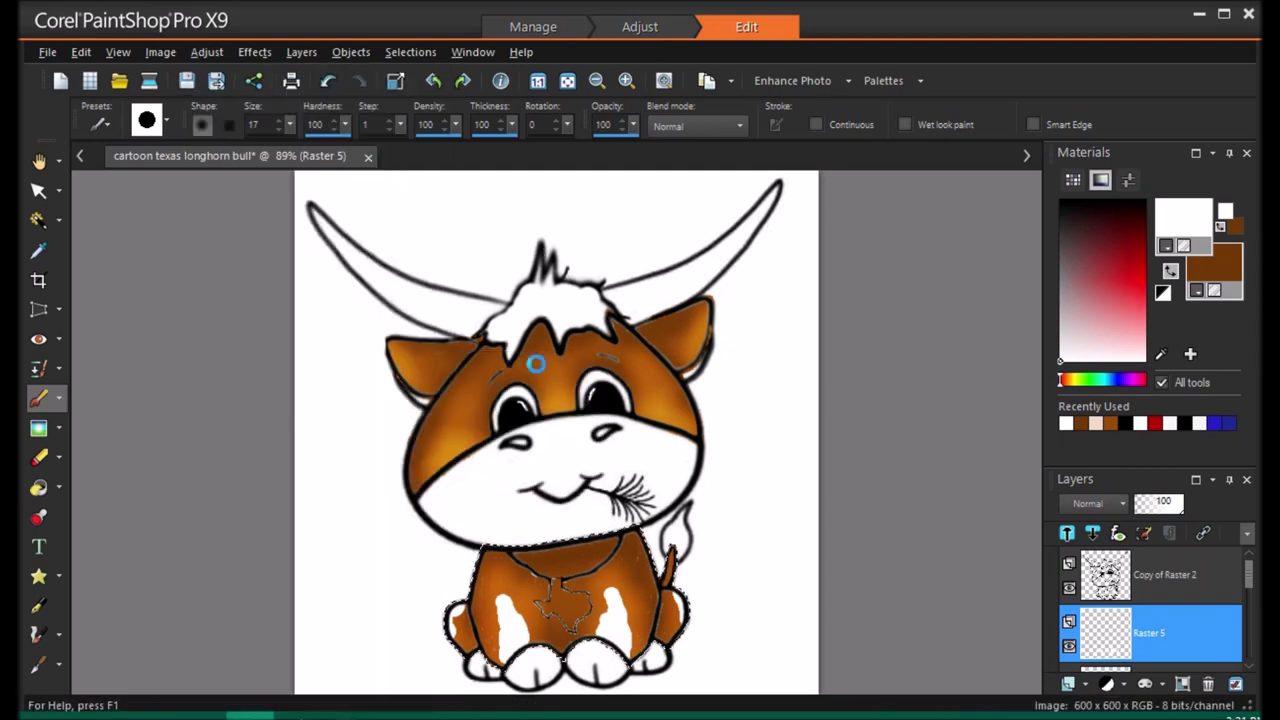
pyautogui.click(998, 447)
pyautogui.click(1122, 504)
pyautogui.click(1176, 567)
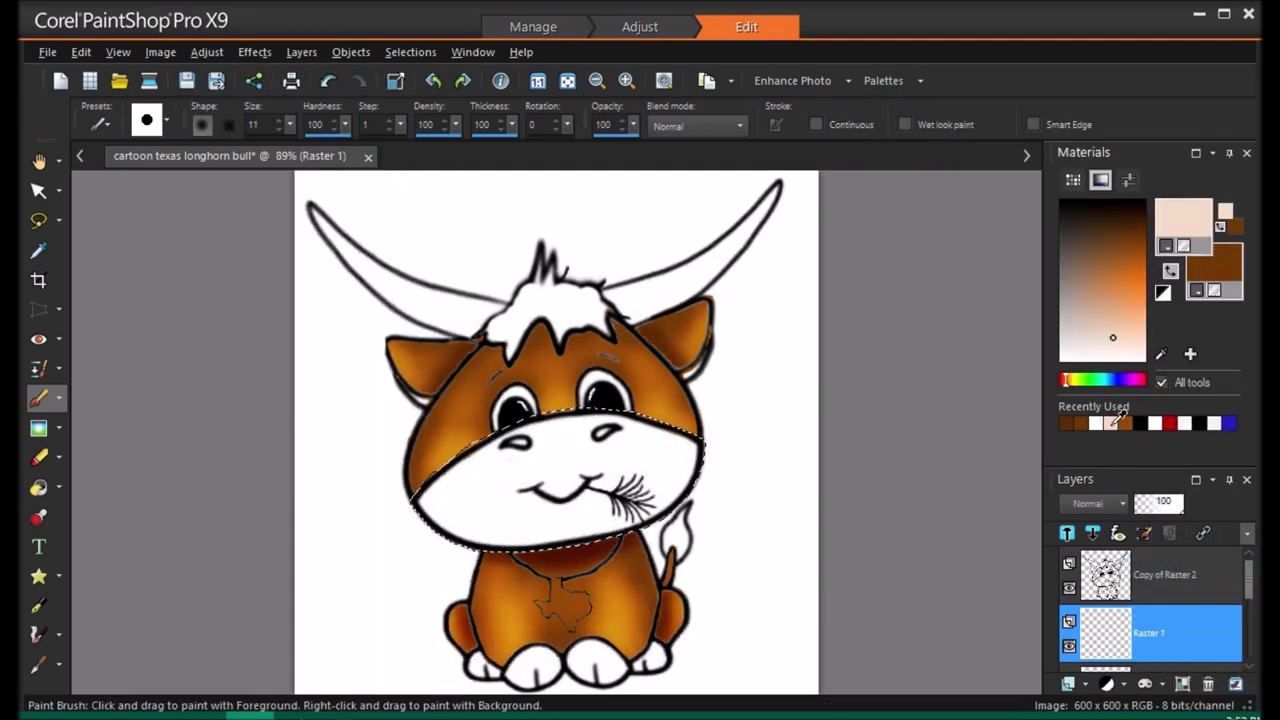
# Paint the muzzle peach with a size 84 brush and lighten it with a white raster layer merged into it
pyautogui.moveTo(452, 492)
pyautogui.mouseDown()
pyautogui.moveTo(486, 465)
pyautogui.moveTo(687, 459)
pyautogui.moveTo(674, 485)
pyautogui.moveTo(562, 518)
pyautogui.moveTo(479, 517)
pyautogui.moveTo(423, 534)
pyautogui.moveTo(595, 480)
pyautogui.mouseUp()
pyautogui.click(1077, 686)
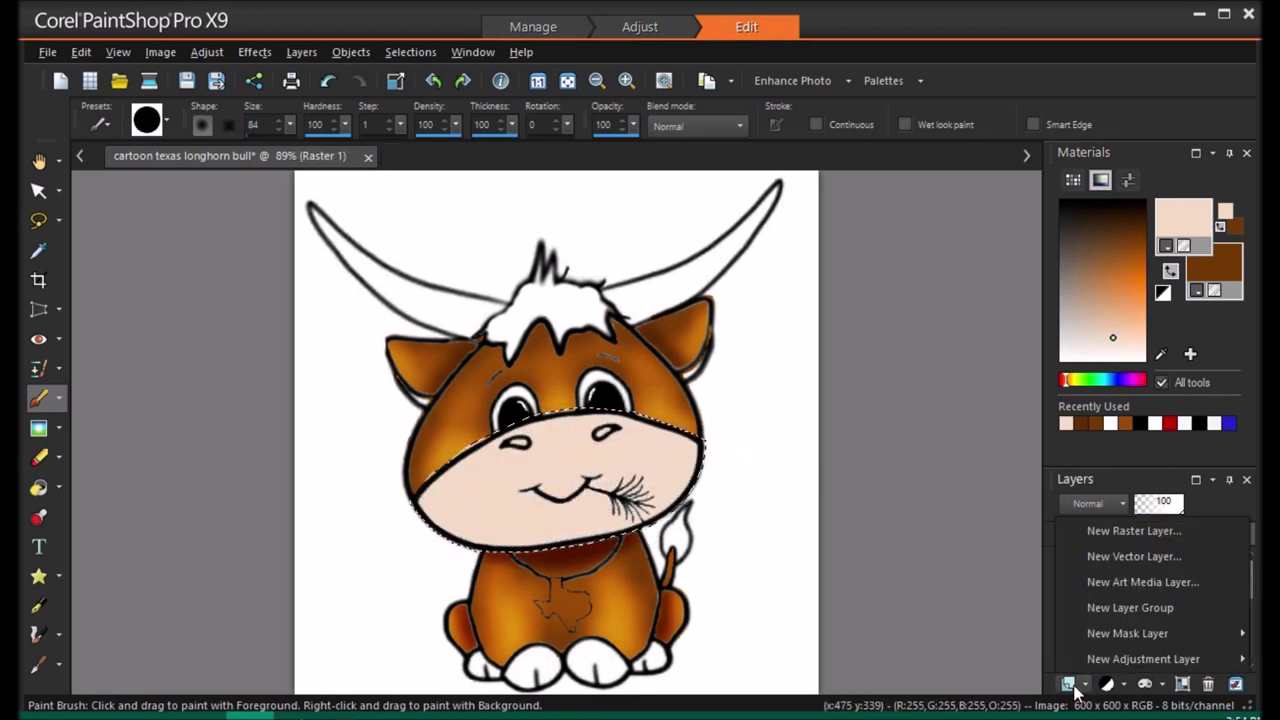
pyautogui.click(1150, 533)
pyautogui.click(680, 574)
pyautogui.click(1155, 423)
pyautogui.moveTo(434, 500); pyautogui.dragTo(528, 445)
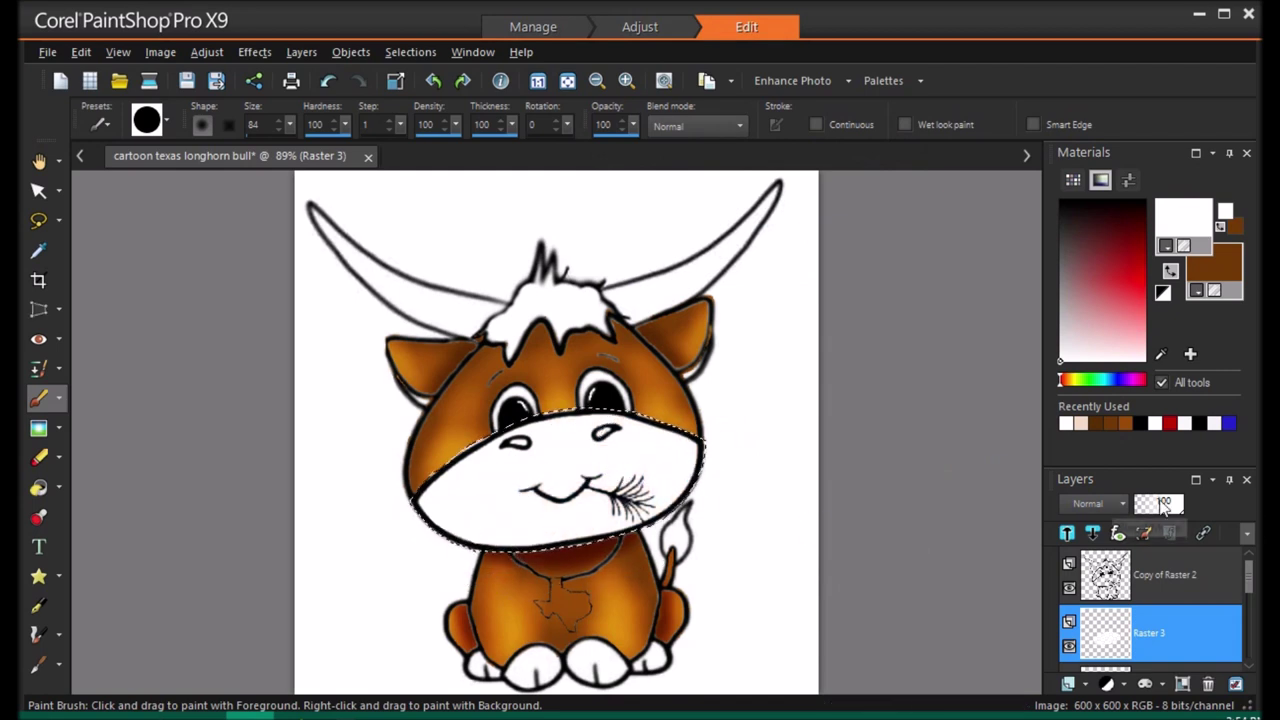
pyautogui.rightClick(1110, 630)
pyautogui.click(914, 435)
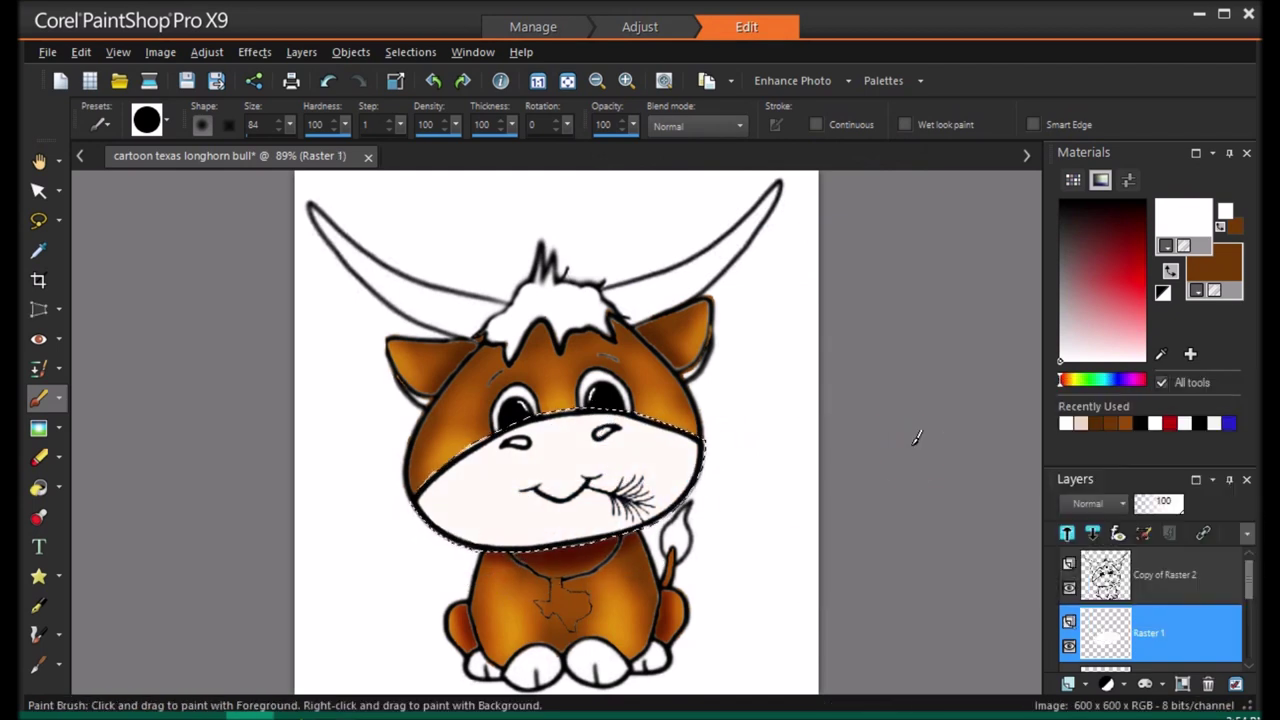
# Sample the pale muzzle tone alongside peach, and paint peach shading along the lower muzzle on new layer Raster 3
pyautogui.click(1090, 343)
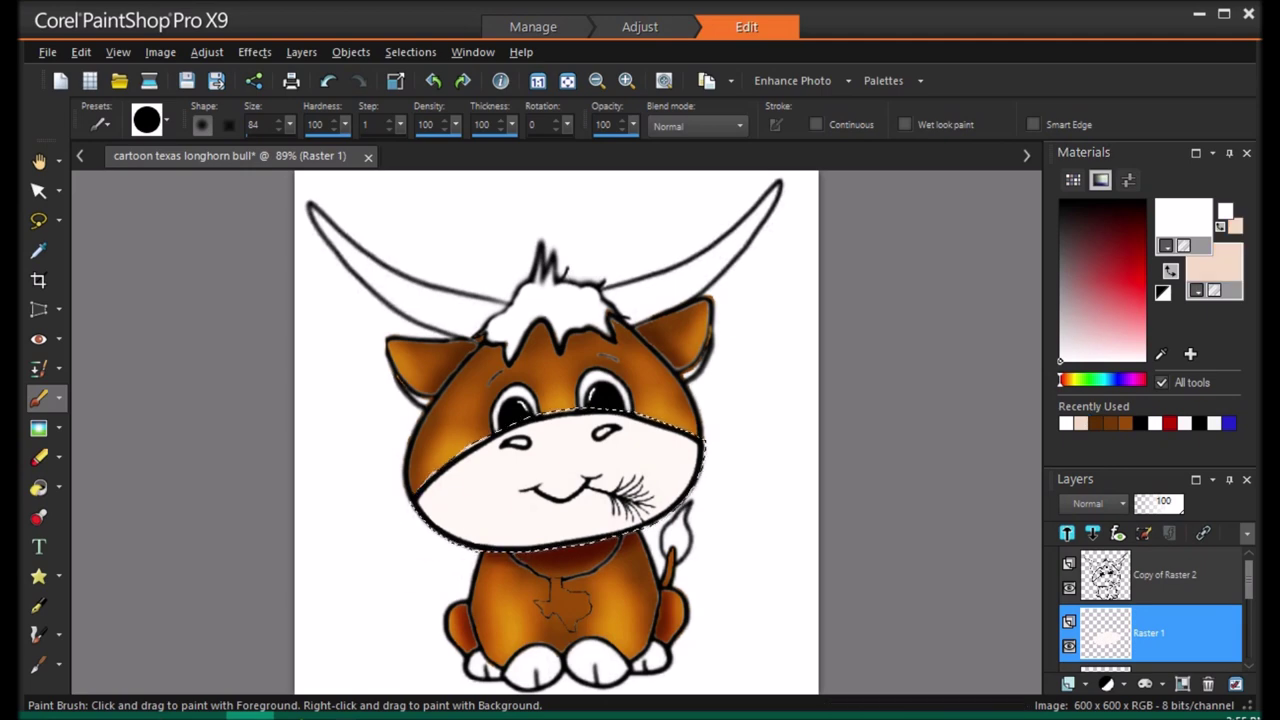
pyautogui.click(39, 250)
pyautogui.click(497, 502)
pyautogui.click(1080, 358)
pyautogui.click(38, 400)
pyautogui.click(1067, 682)
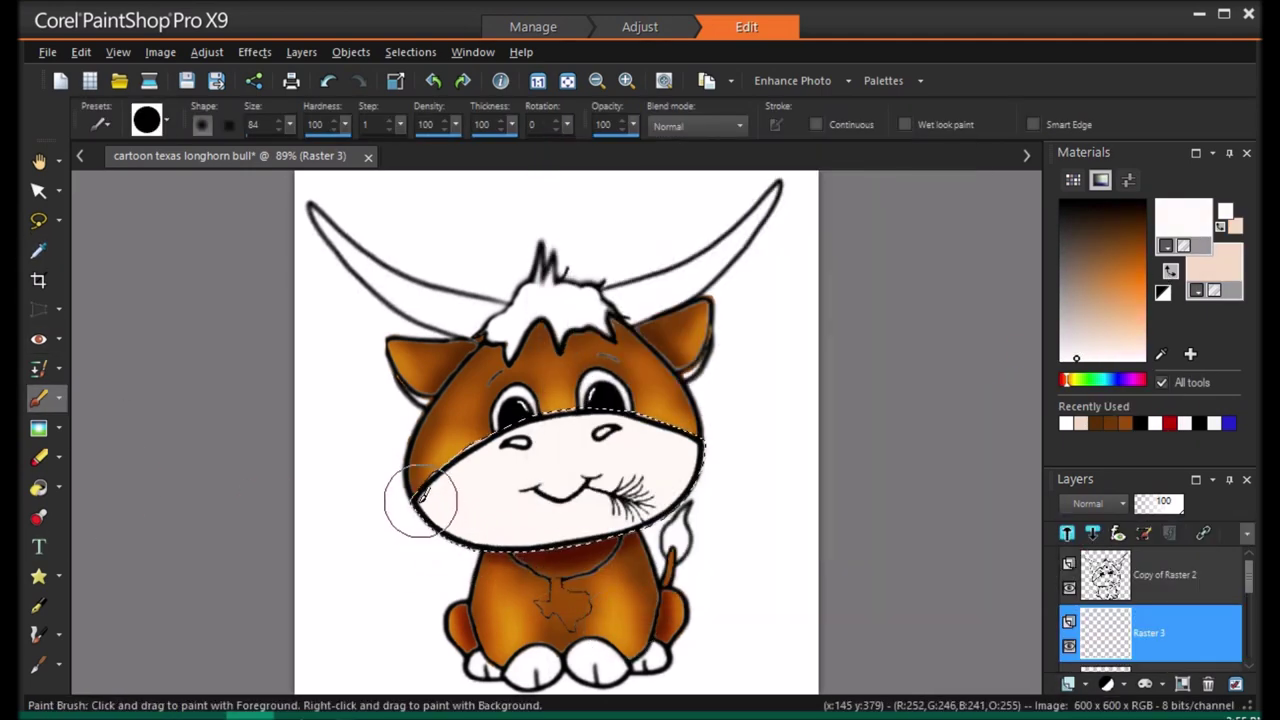
# Blur the peach muzzle shading with the Average filter at a filter aperture of 29
pyautogui.click(208, 53)
pyautogui.moveTo(232, 366)
pyautogui.click(503, 366)
pyautogui.moveTo(1146, 399); pyautogui.dragTo(1163, 405)
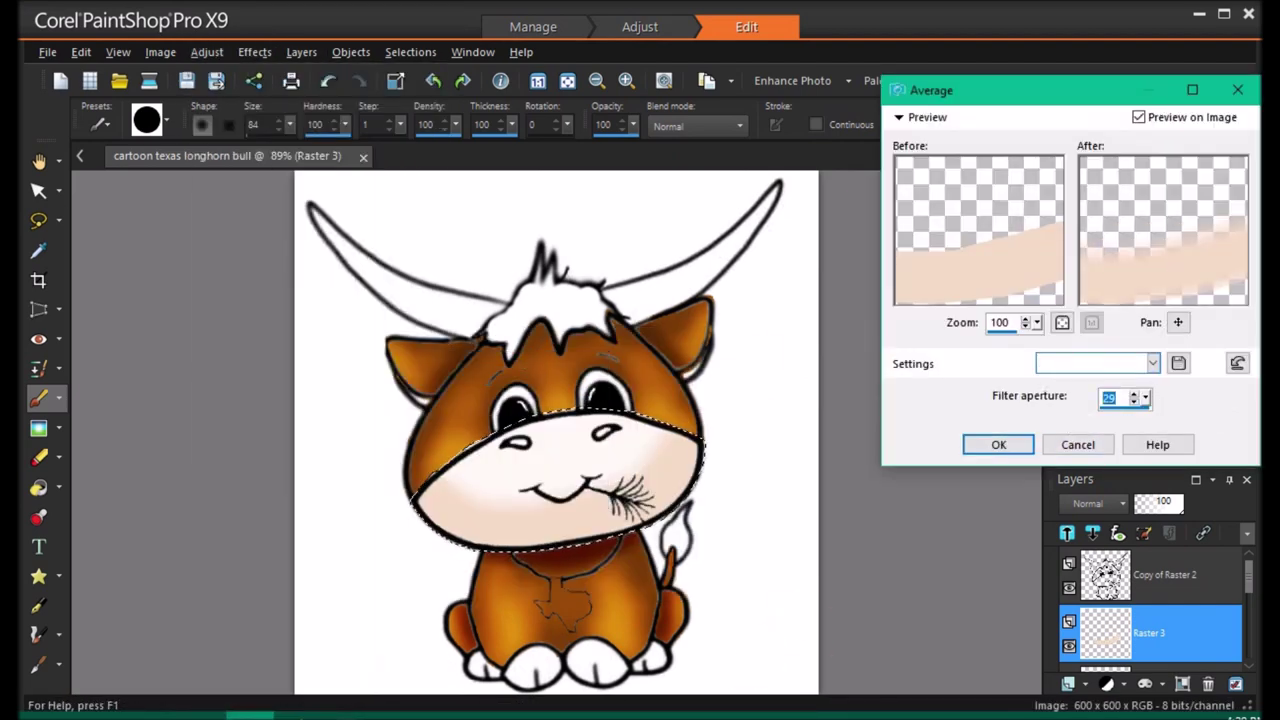
pyautogui.click(998, 444)
# Add the new layer Raster 4 and paint near-white highlights across the upper muzzle
pyautogui.click(1067, 682)
pyautogui.moveTo(436, 520); pyautogui.dragTo(460, 462)
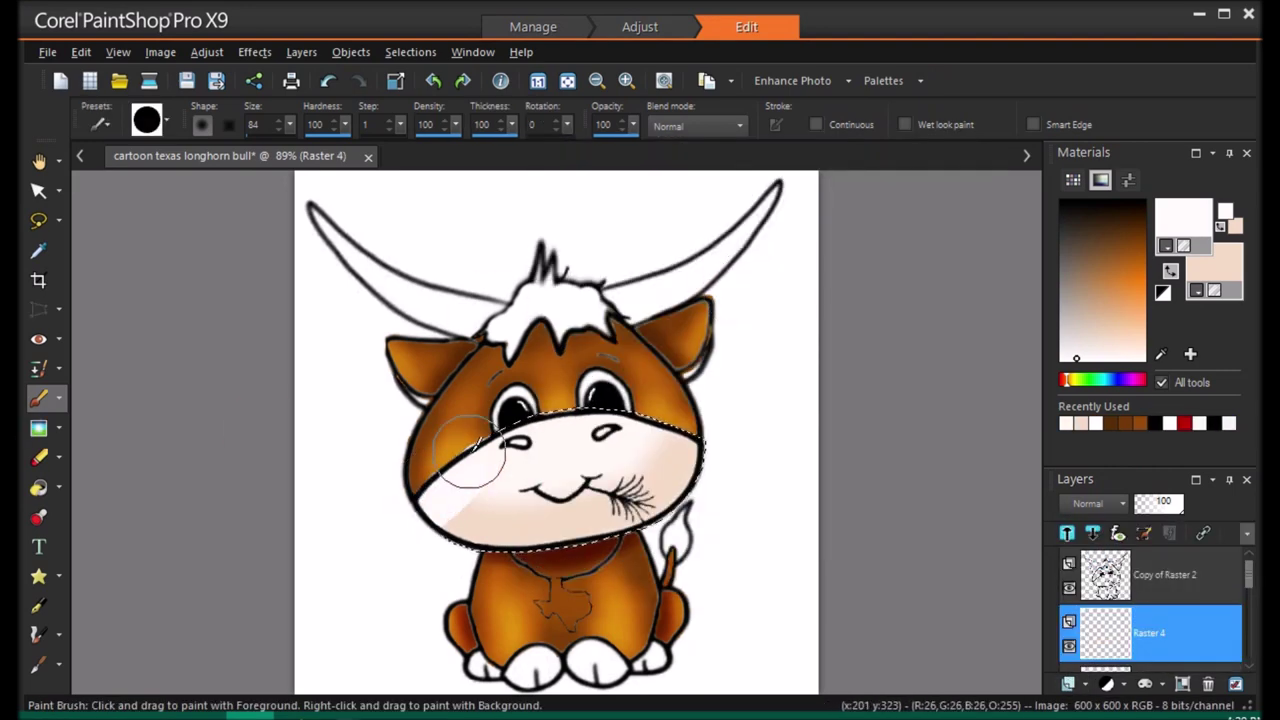
# Erase the lower part of the muzzle highlight with an eraser of size 484, thickness 80 and rotation 82
pyautogui.click(39, 457)
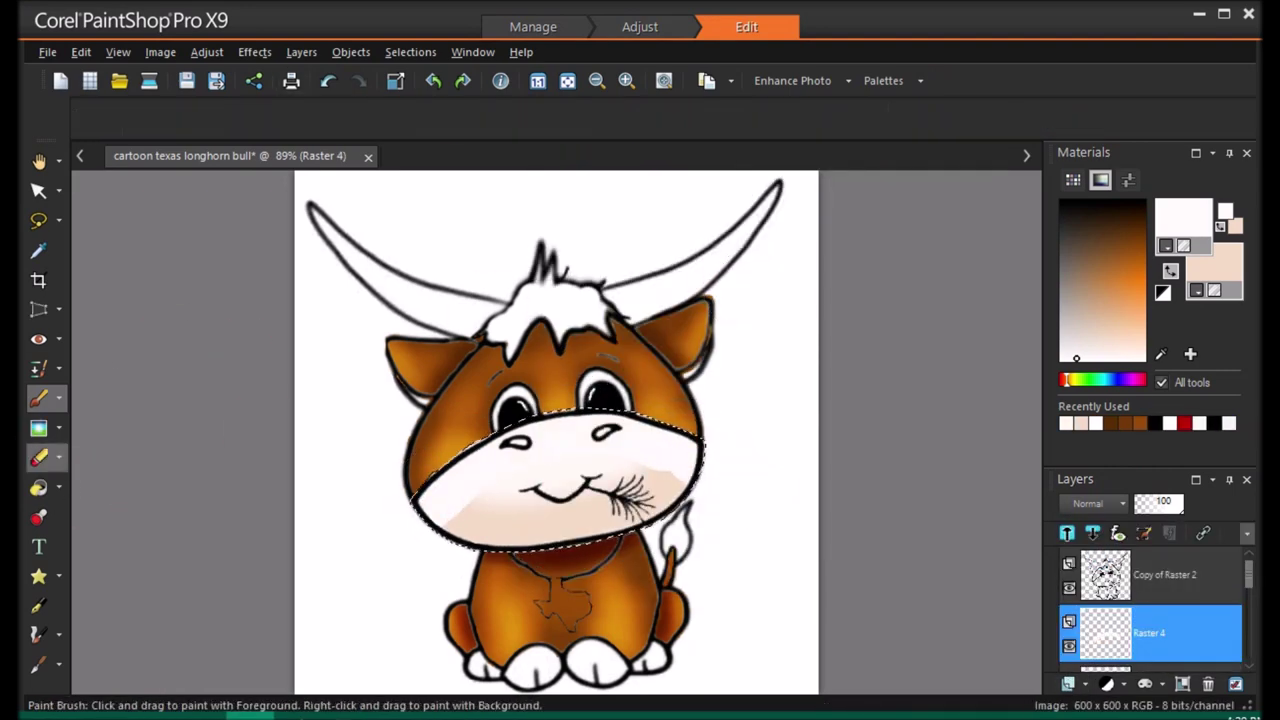
pyautogui.click(290, 124)
pyautogui.moveTo(301, 135); pyautogui.dragTo(350, 150)
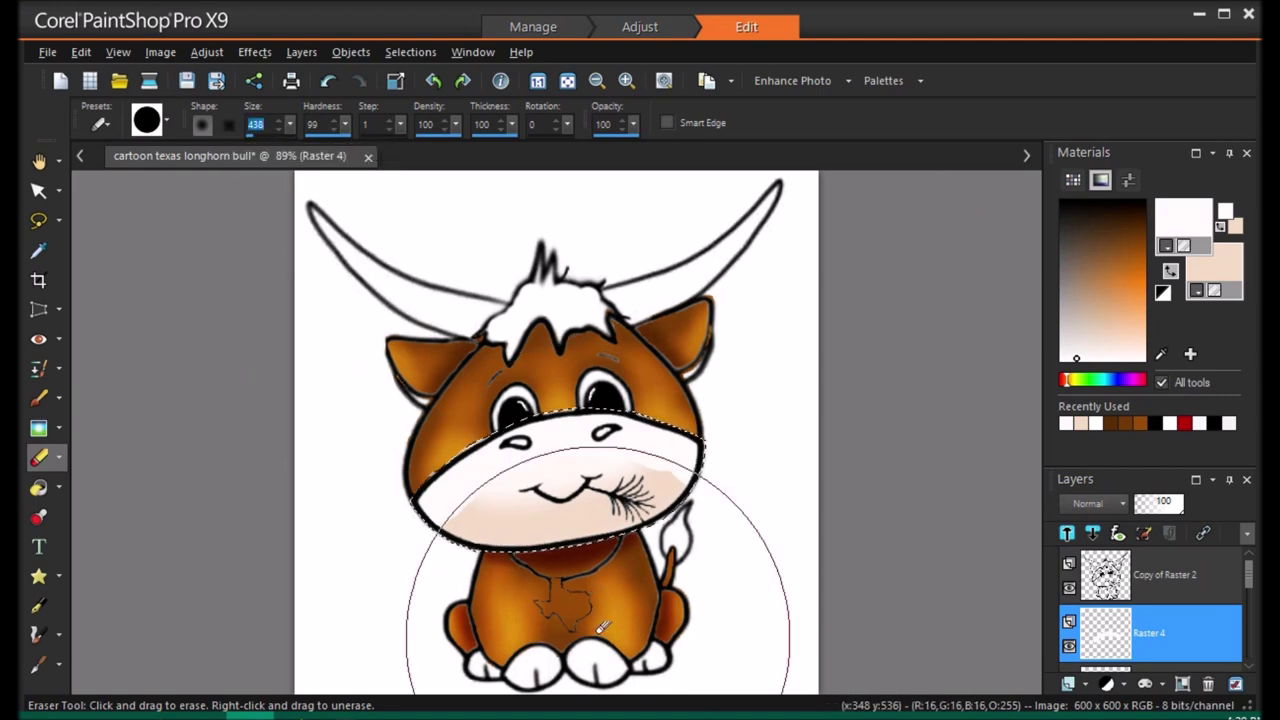
pyautogui.moveTo(512, 125); pyautogui.dragTo(492, 136)
pyautogui.moveTo(567, 125)
pyautogui.mouseDown()
pyautogui.moveTo(602, 137)
pyautogui.moveTo(547, 176)
pyautogui.moveTo(567, 165)
pyautogui.moveTo(569, 137)
pyautogui.mouseUp()
pyautogui.click(578, 578)
pyautogui.click(329, 81)
pyautogui.moveTo(290, 125); pyautogui.dragTo(298, 134)
pyautogui.click(589, 590)
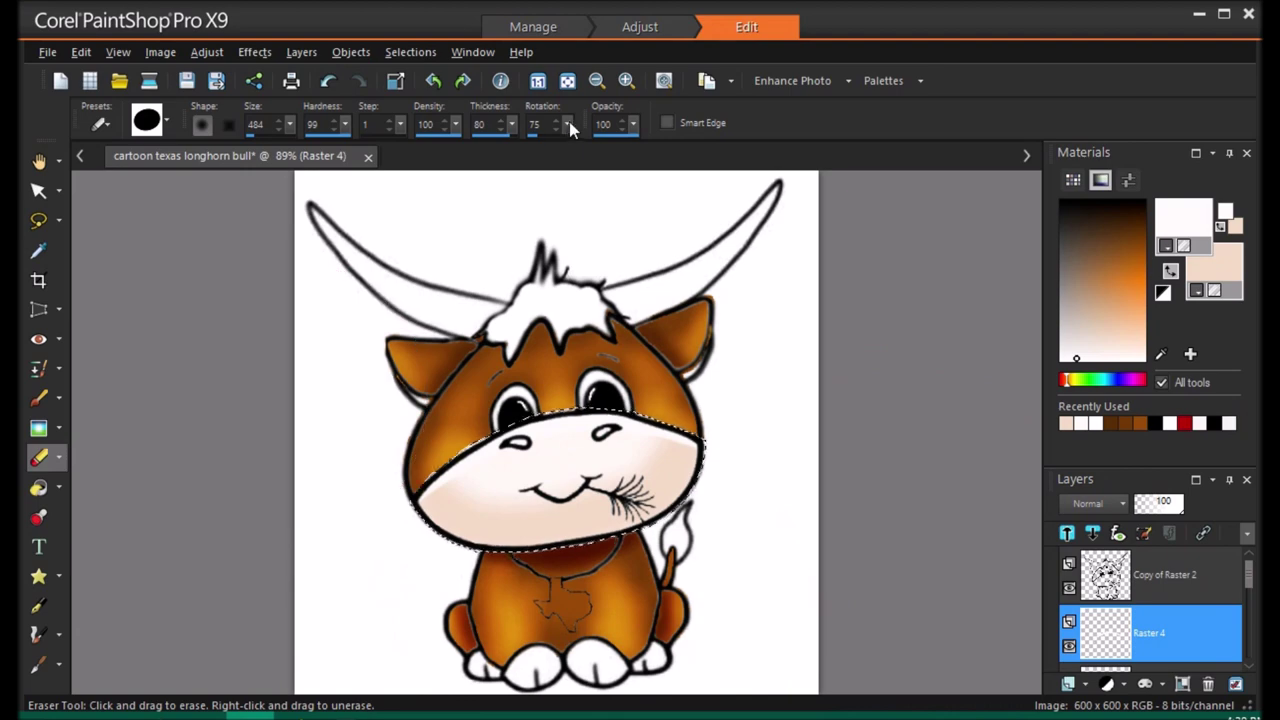
pyautogui.moveTo(567, 124); pyautogui.dragTo(672, 160)
# Blur the muzzle highlight with the Average filter at aperture 19 and adjust its layer's blend mode and opacity
pyautogui.click(38, 397)
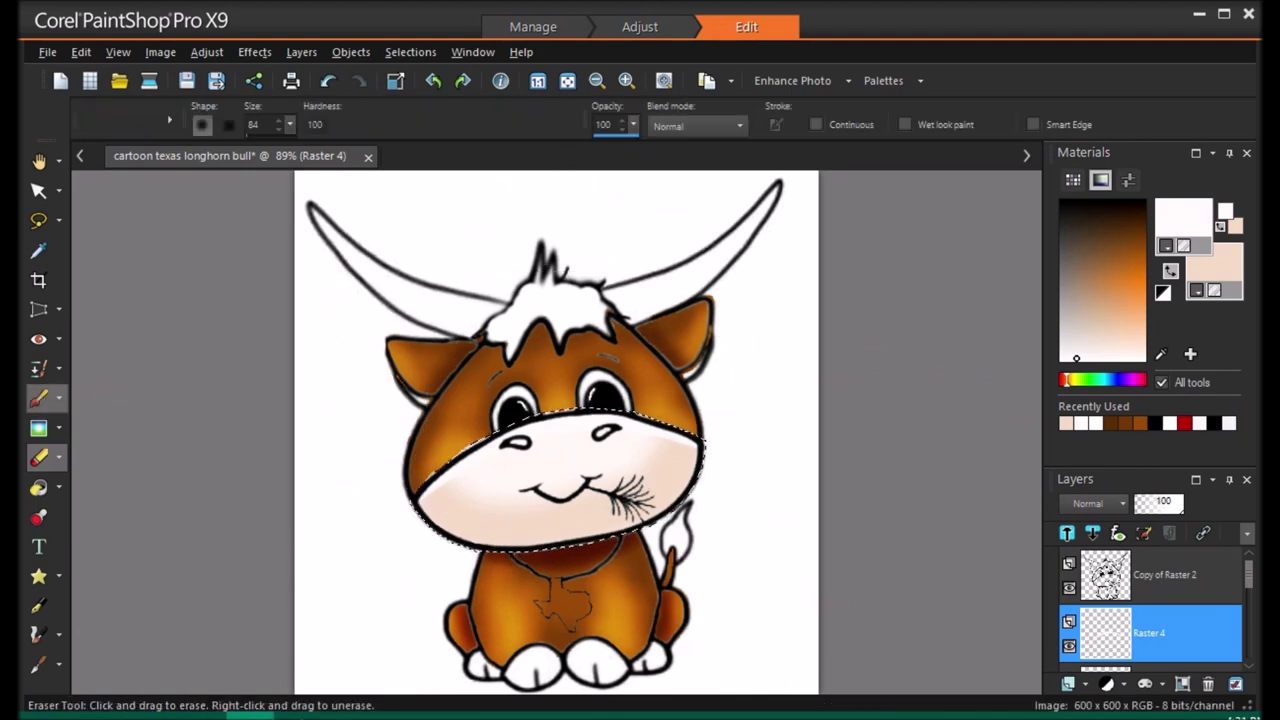
pyautogui.click(206, 51)
pyautogui.moveTo(300, 363)
pyautogui.click(590, 372)
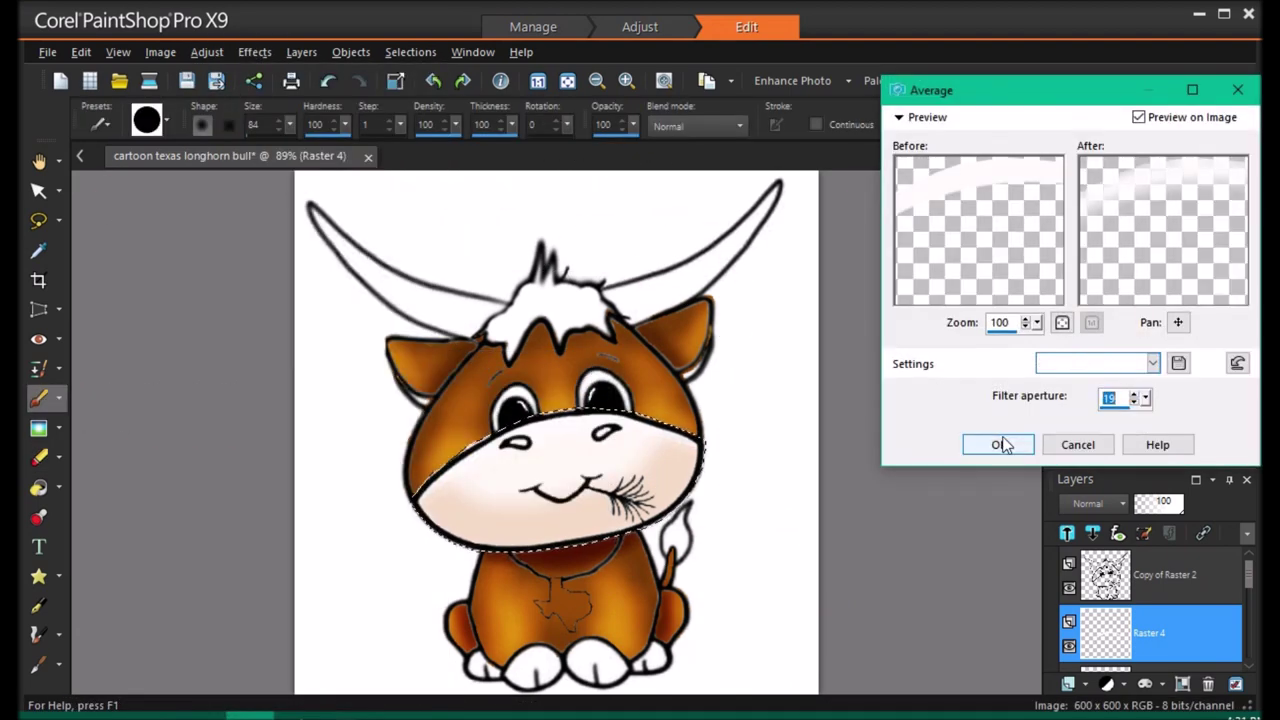
pyautogui.click(998, 444)
pyautogui.click(1110, 503)
pyautogui.click(1150, 589)
pyautogui.moveTo(1182, 504); pyautogui.dragTo(1175, 510)
# Reshape the peach muzzle shading on Raster 3 with the eraser and blur it with the Average filter at aperture 25
pyautogui.scroll(-1, 1180, 636)
pyautogui.press('x')
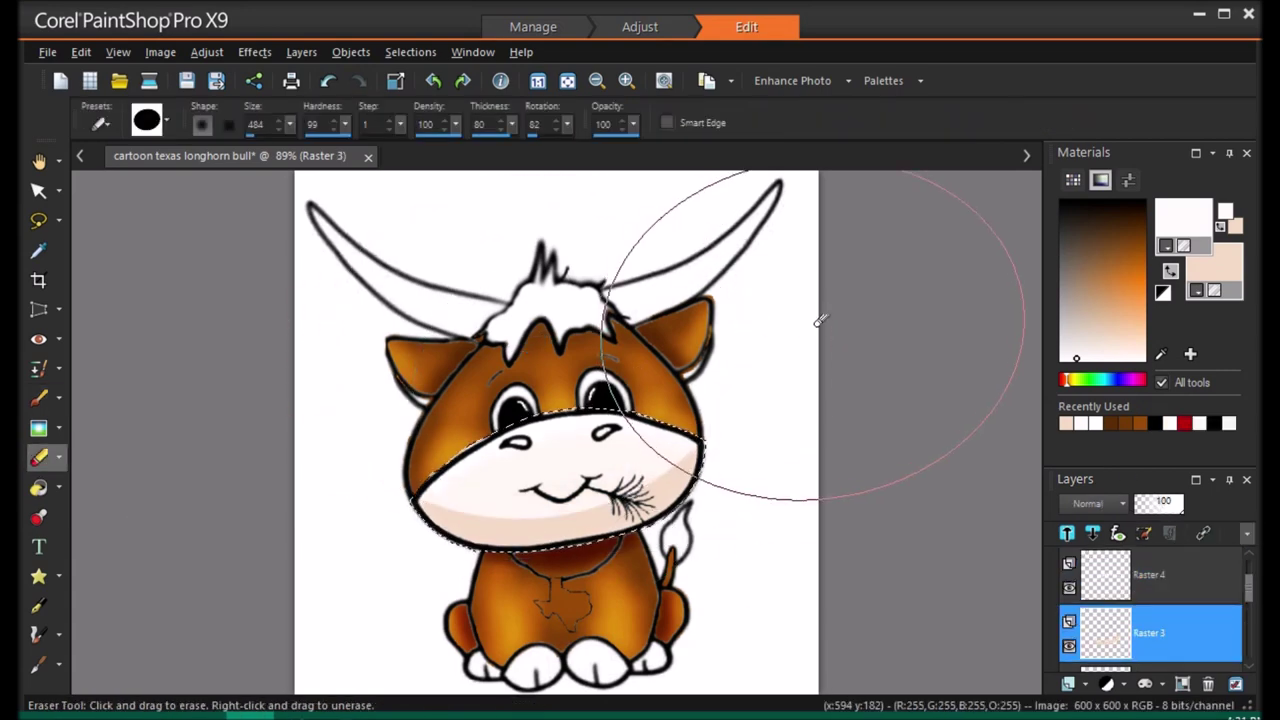
pyautogui.click(207, 52)
pyautogui.moveTo(230, 363)
pyautogui.click(517, 364)
pyautogui.moveTo(1146, 400); pyautogui.dragTo(1168, 397)
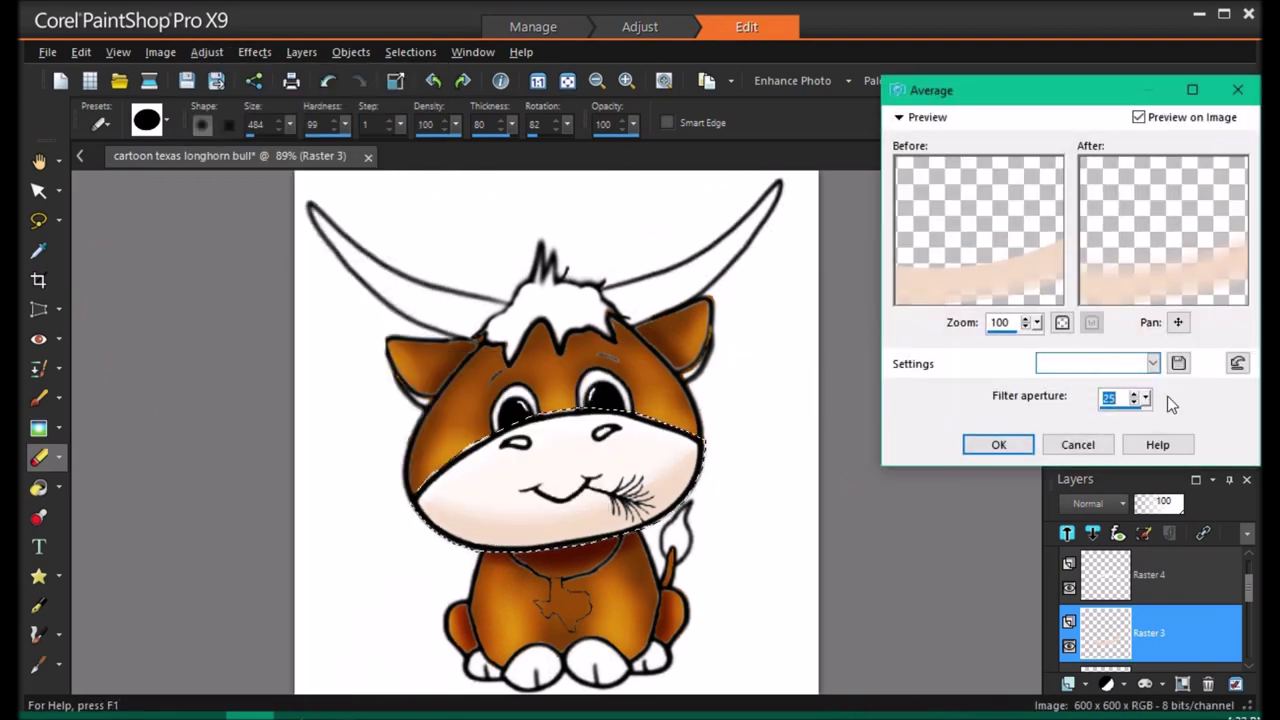
pyautogui.click(999, 446)
# Try a different blend mode on the peach shading layer and undo the change
pyautogui.click(1121, 506)
pyautogui.click(1172, 516)
pyautogui.hotkey('ctrl', 'z')
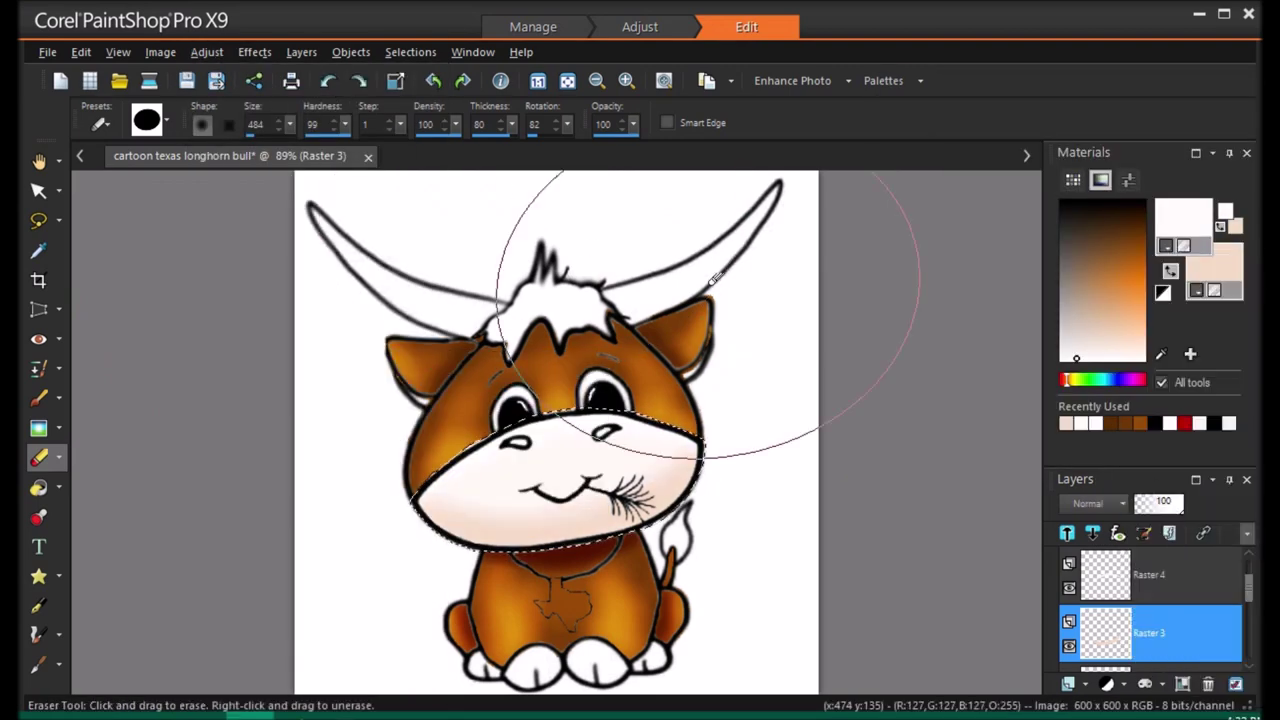
# Add a new raster layer above Raster 4 and paint white highlights on the upper muzzle with a size 19 brush
pyautogui.moveTo(567, 126)
pyautogui.mouseDown()
pyautogui.moveTo(540, 146)
pyautogui.moveTo(585, 148)
pyautogui.mouseUp()
pyautogui.moveTo(290, 127); pyautogui.dragTo(267, 147)
pyautogui.click(1197, 583)
pyautogui.click(1084, 685)
pyautogui.click(1145, 535)
pyautogui.click(674, 573)
pyautogui.click(38, 399)
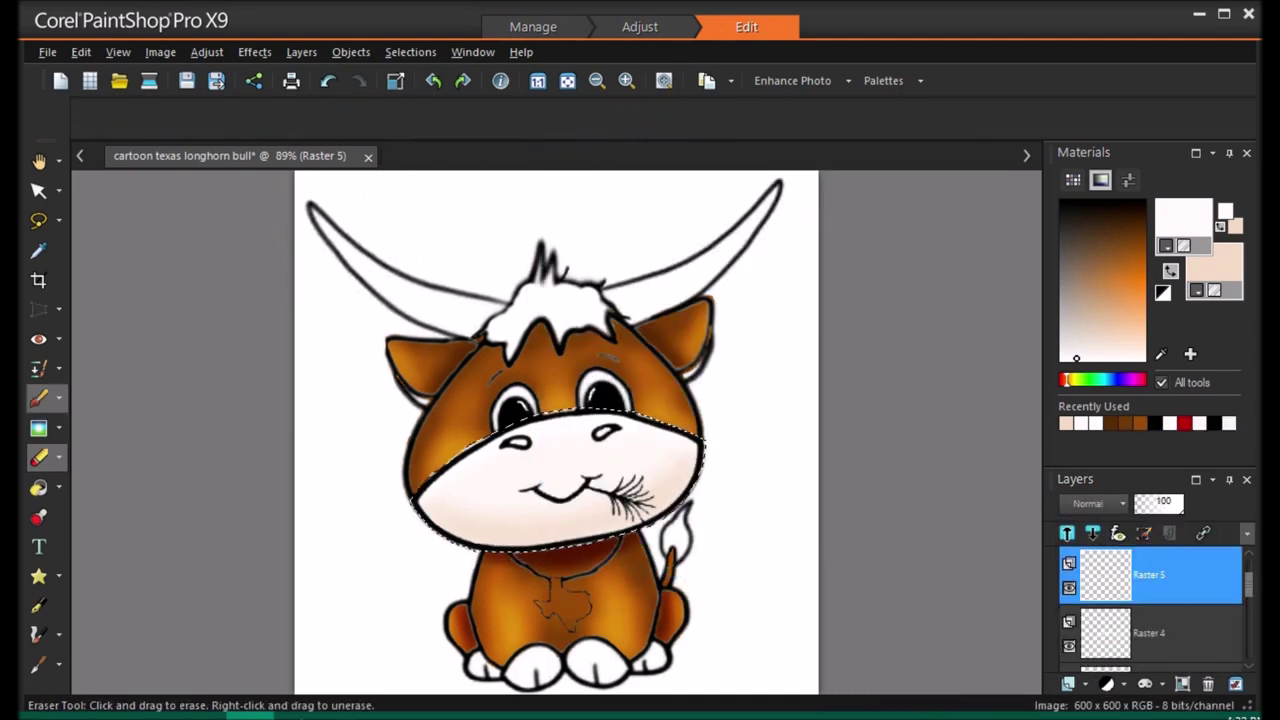
pyautogui.click(518, 406)
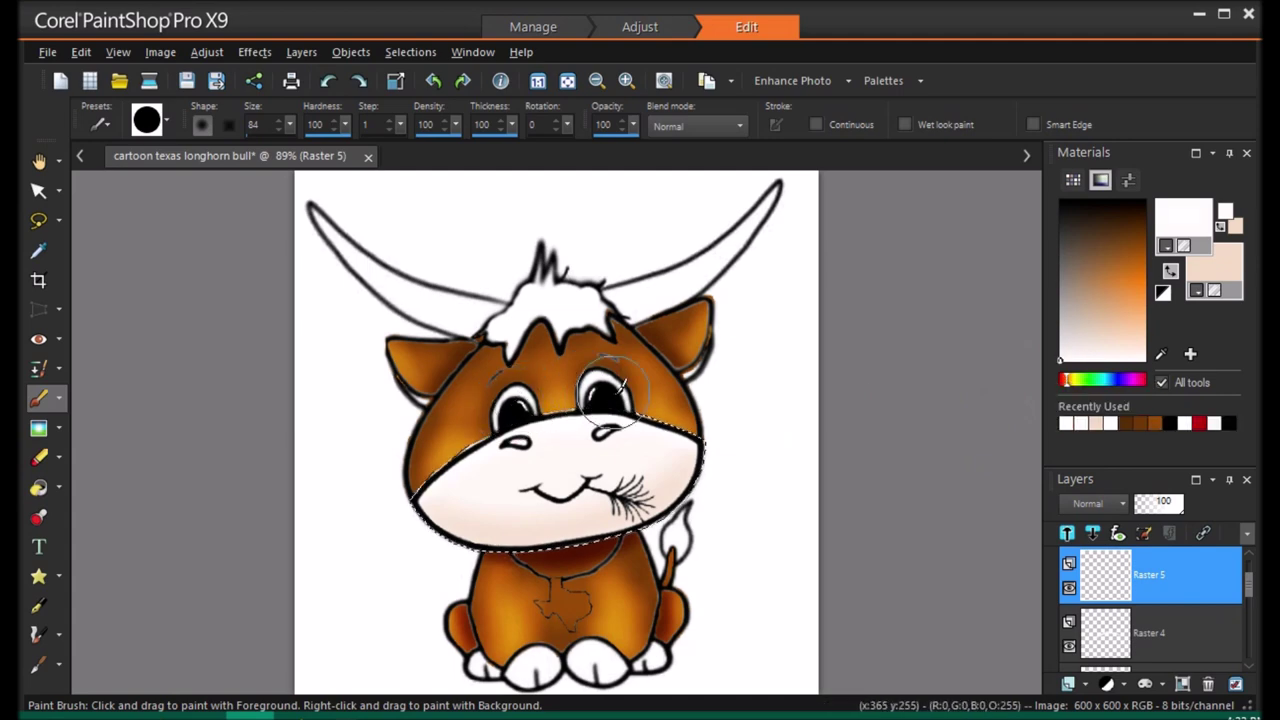
pyautogui.moveTo(290, 126); pyautogui.dragTo(289, 138)
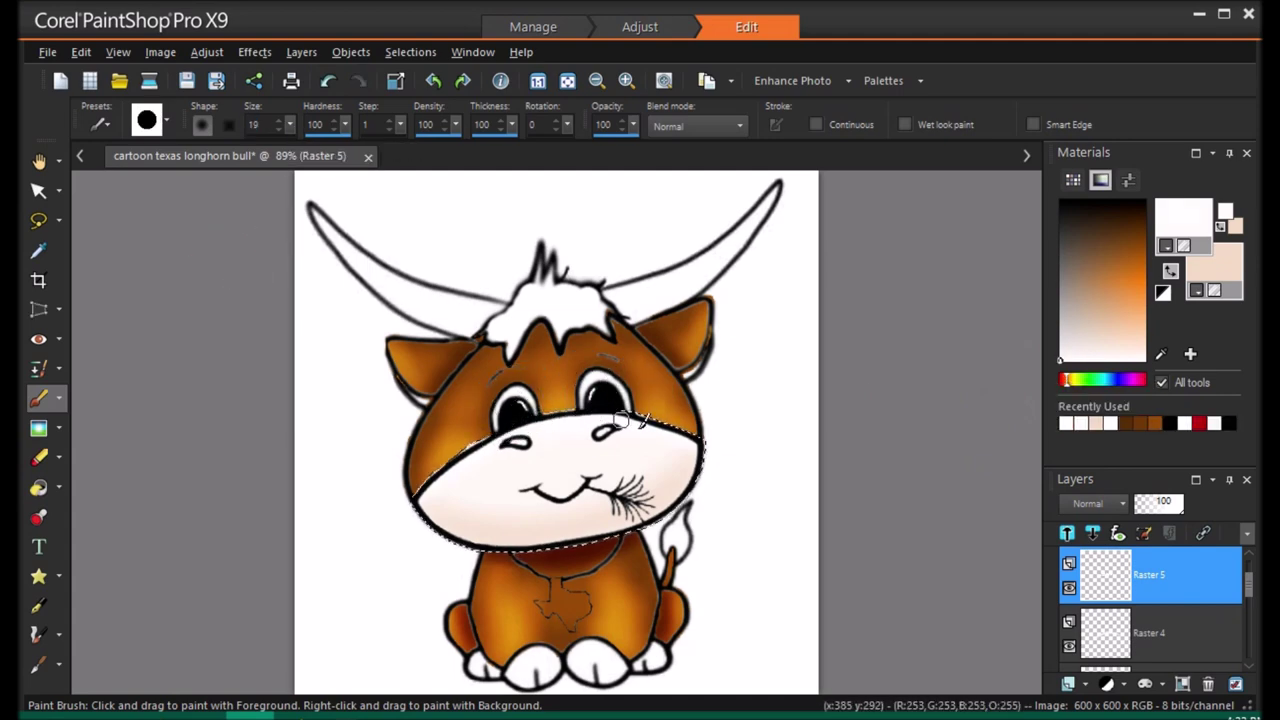
# Blur the white upper-muzzle highlights on Raster 5 with the Average filter
pyautogui.click(1093, 503)
pyautogui.click(1137, 654)
pyautogui.click(254, 52)
pyautogui.moveTo(207, 52)
pyautogui.moveTo(328, 366)
pyautogui.click(490, 366)
pyautogui.click(997, 444)
# Try several blend modes on Raster 5, including Lighten, and set it back to Normal
pyautogui.click(1093, 503)
pyautogui.click(1168, 522)
pyautogui.click(1096, 504)
pyautogui.click(1160, 544)
pyautogui.click(1099, 508)
pyautogui.click(1178, 313)
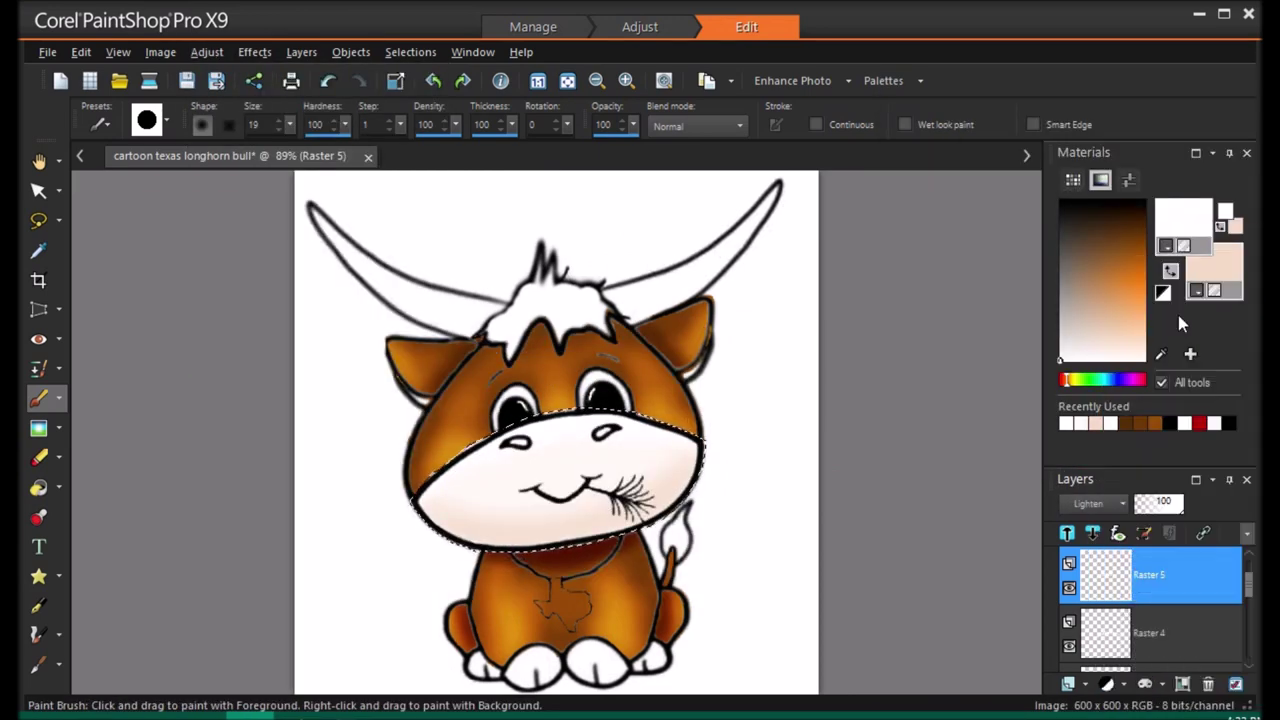
pyautogui.click(1093, 503)
pyautogui.click(1192, 262)
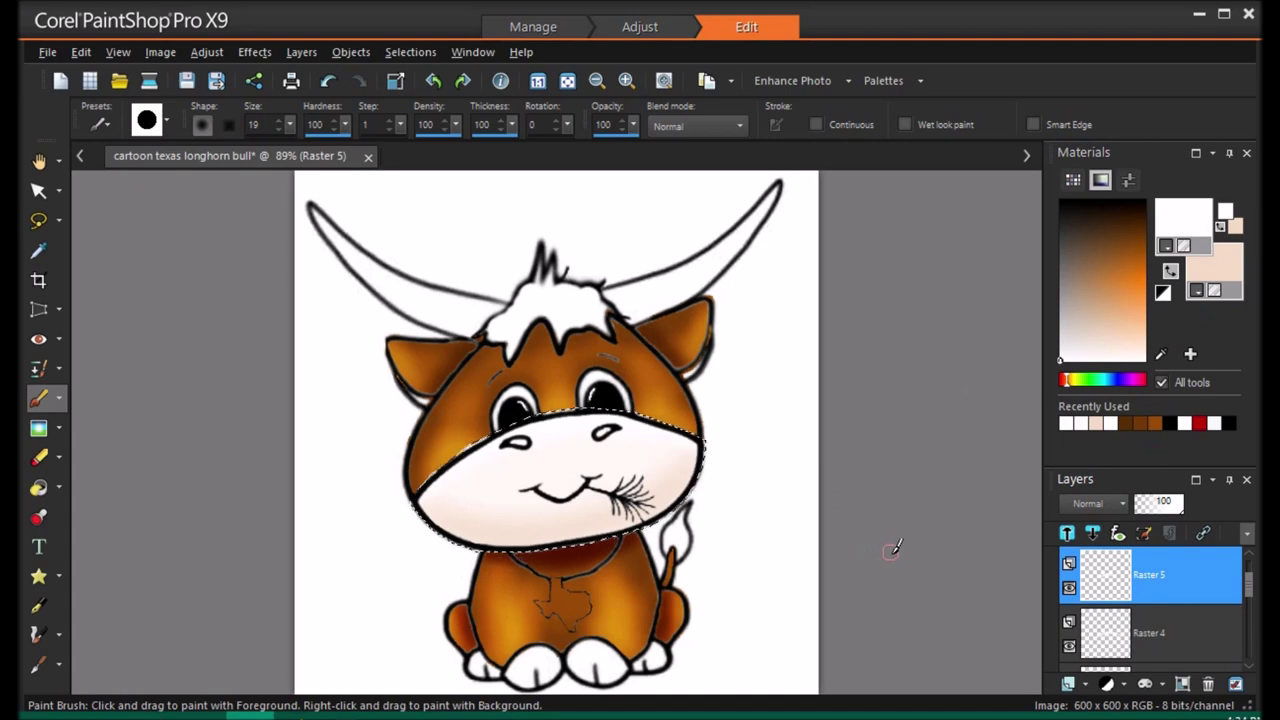
# Add a new raster layer above the merged muzzle layer and set tan as the paint colour
pyautogui.click(39, 221)
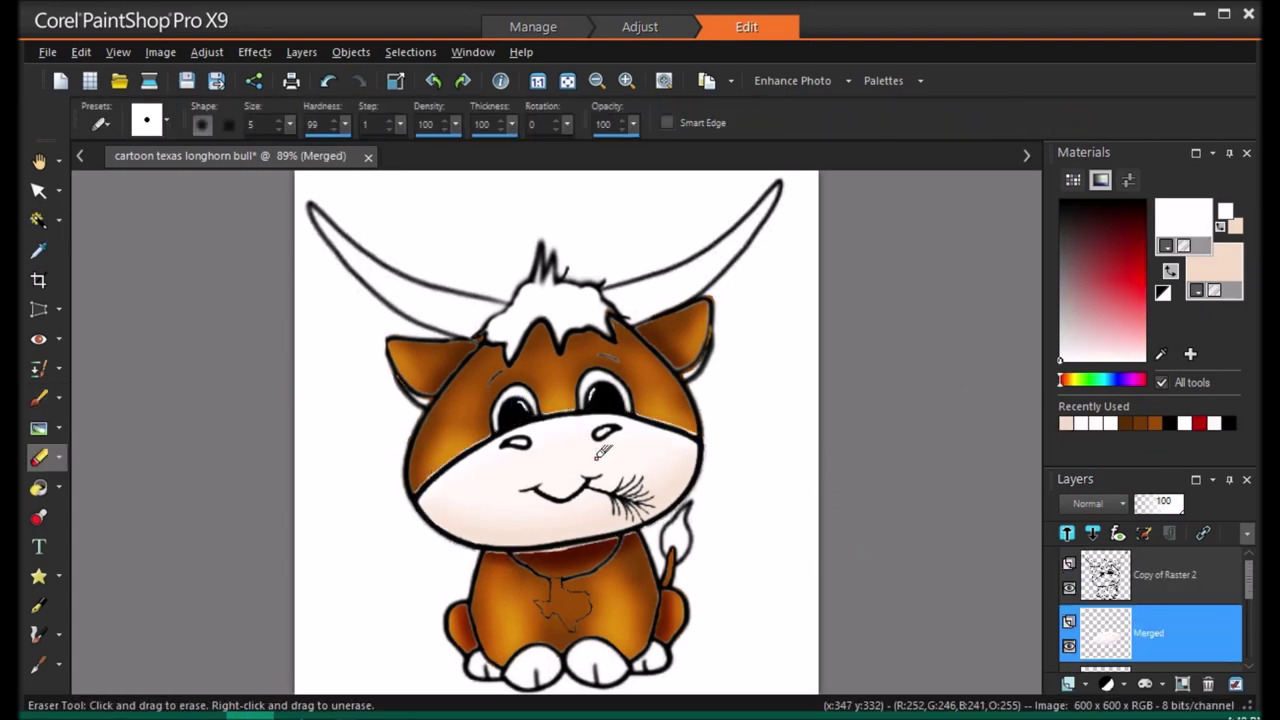
pyautogui.click(1067, 684)
pyautogui.click(1110, 532)
pyautogui.click(682, 574)
pyautogui.click(1170, 271)
pyautogui.click(1094, 298)
pyautogui.click(38, 398)
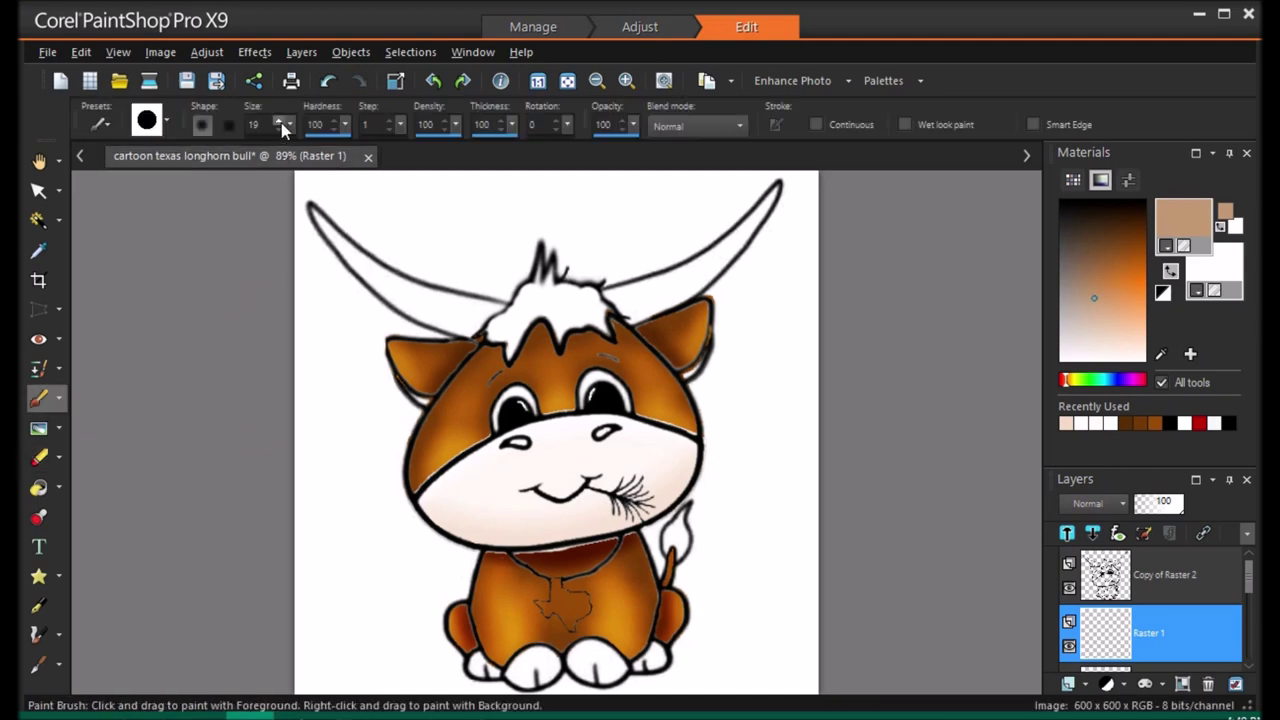
# Paint the insides of both nostrils cream and shade them with tan using a size 5 brush
pyautogui.scroll(2, 600, 450)
pyautogui.keyDown('ctrl'); pyautogui.rightClick(357, 622); pyautogui.keyUp('ctrl')
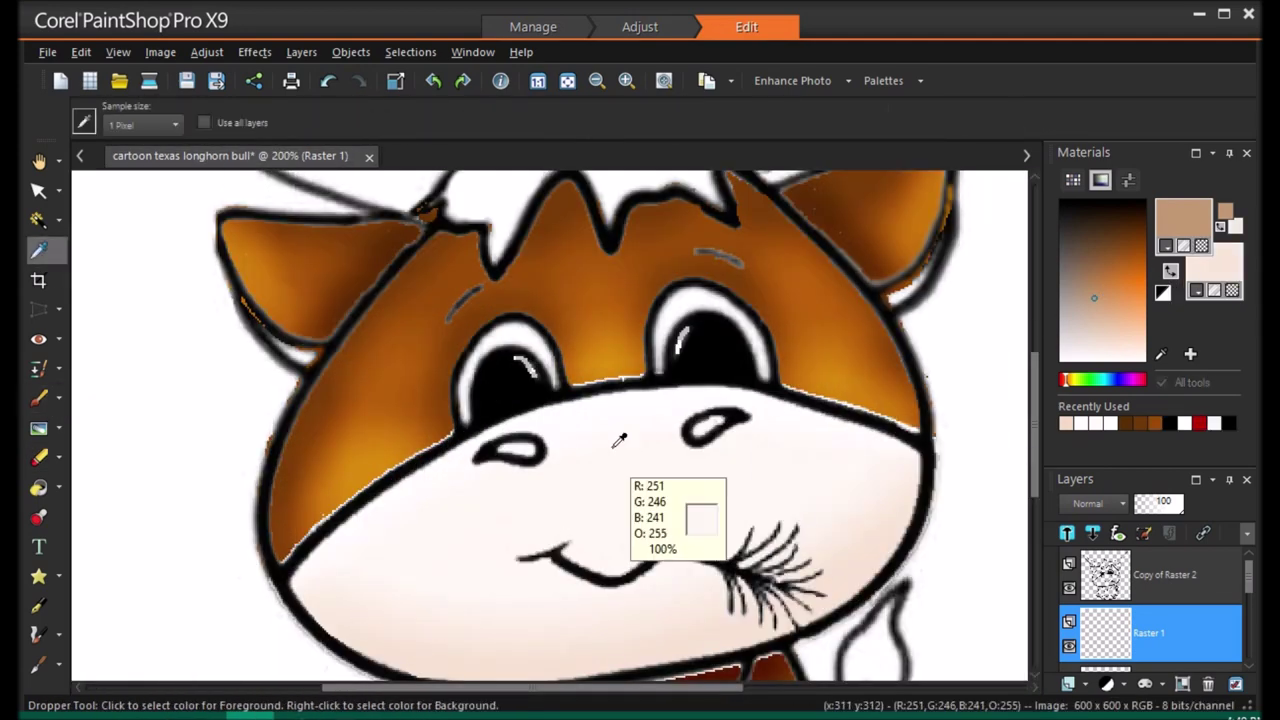
pyautogui.click(1170, 271)
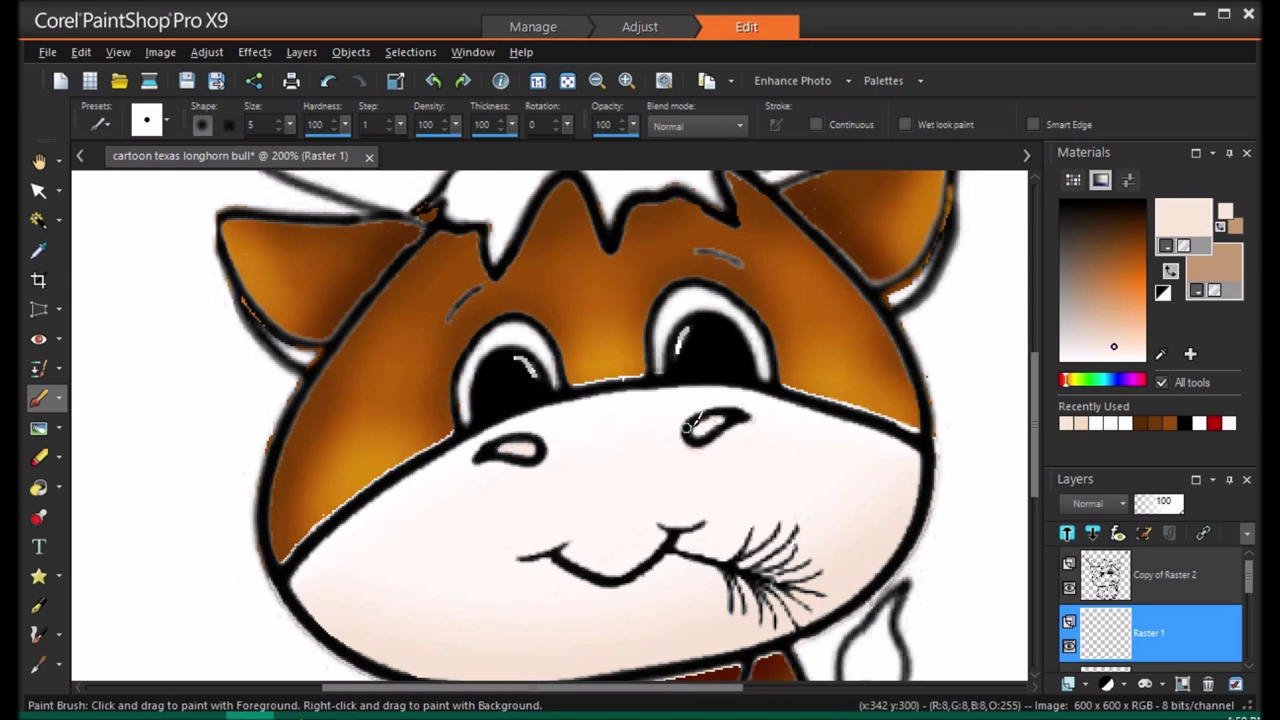
pyautogui.moveTo(712, 412); pyautogui.dragTo(707, 426)
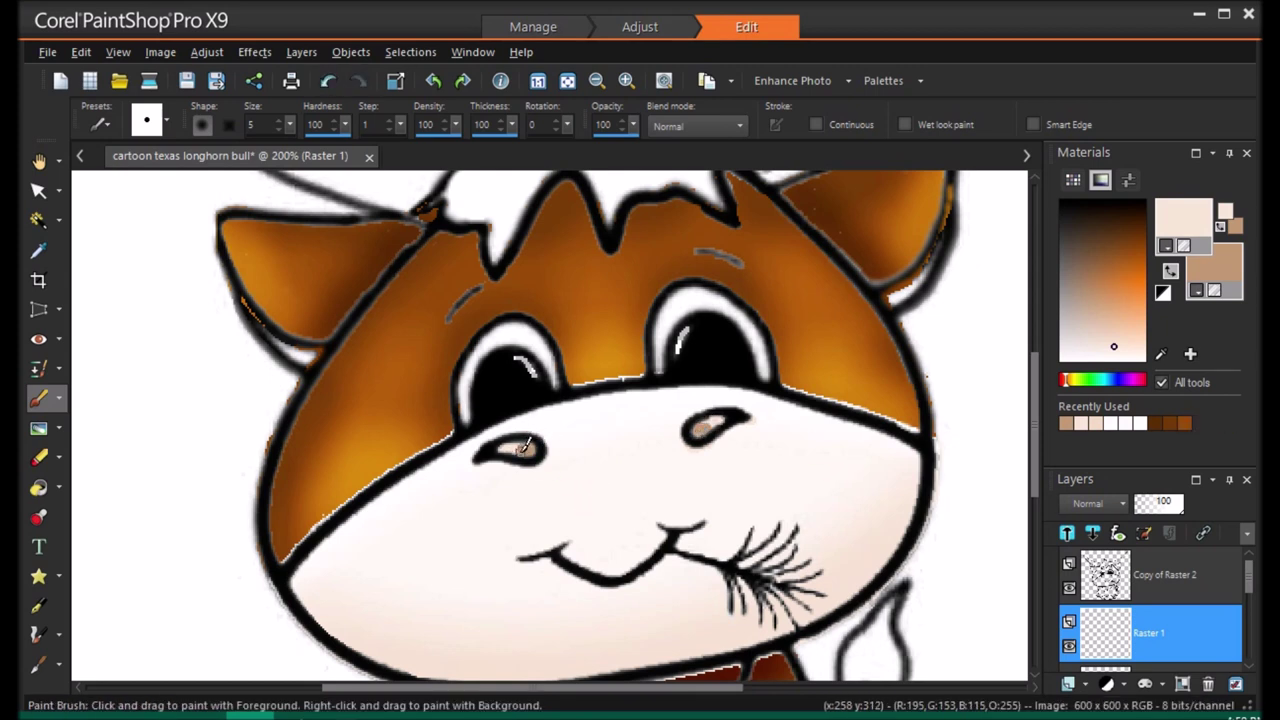
# Smooth the tan and cream shading in both nostrils with the Soften brush at size 29
pyautogui.click(58, 428)
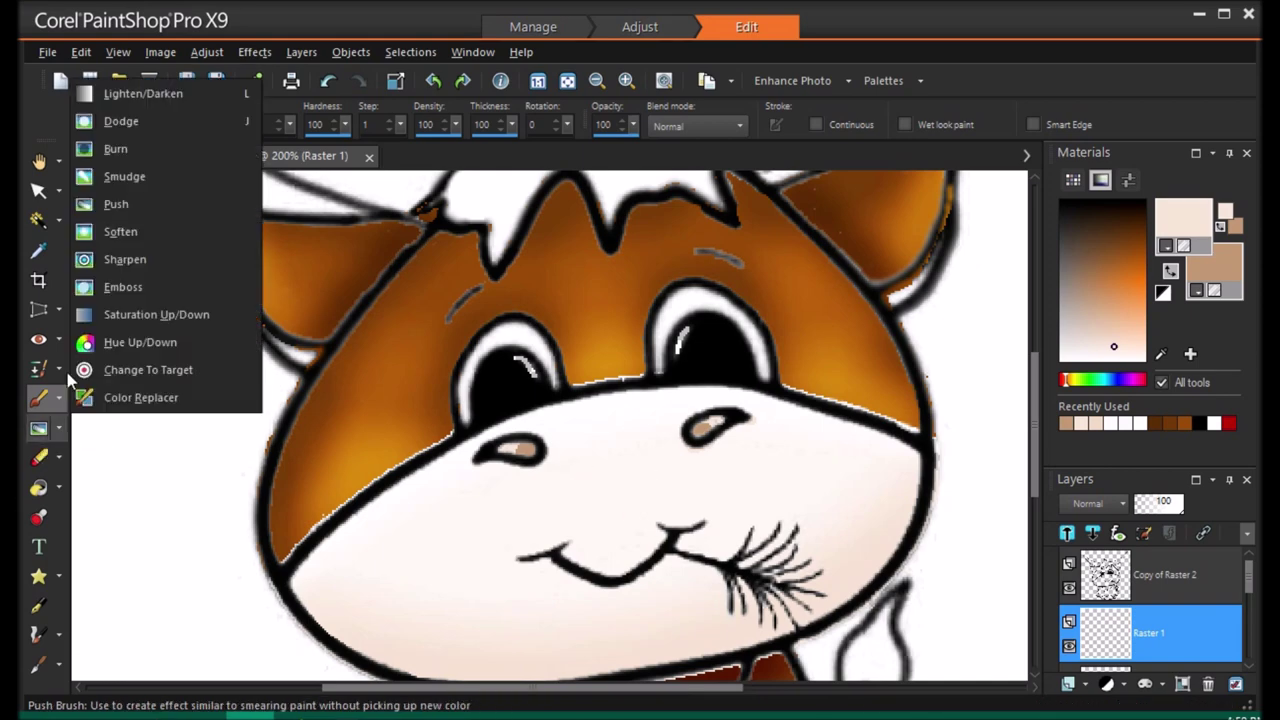
pyautogui.click(115, 229)
pyautogui.moveTo(748, 418); pyautogui.dragTo(704, 439)
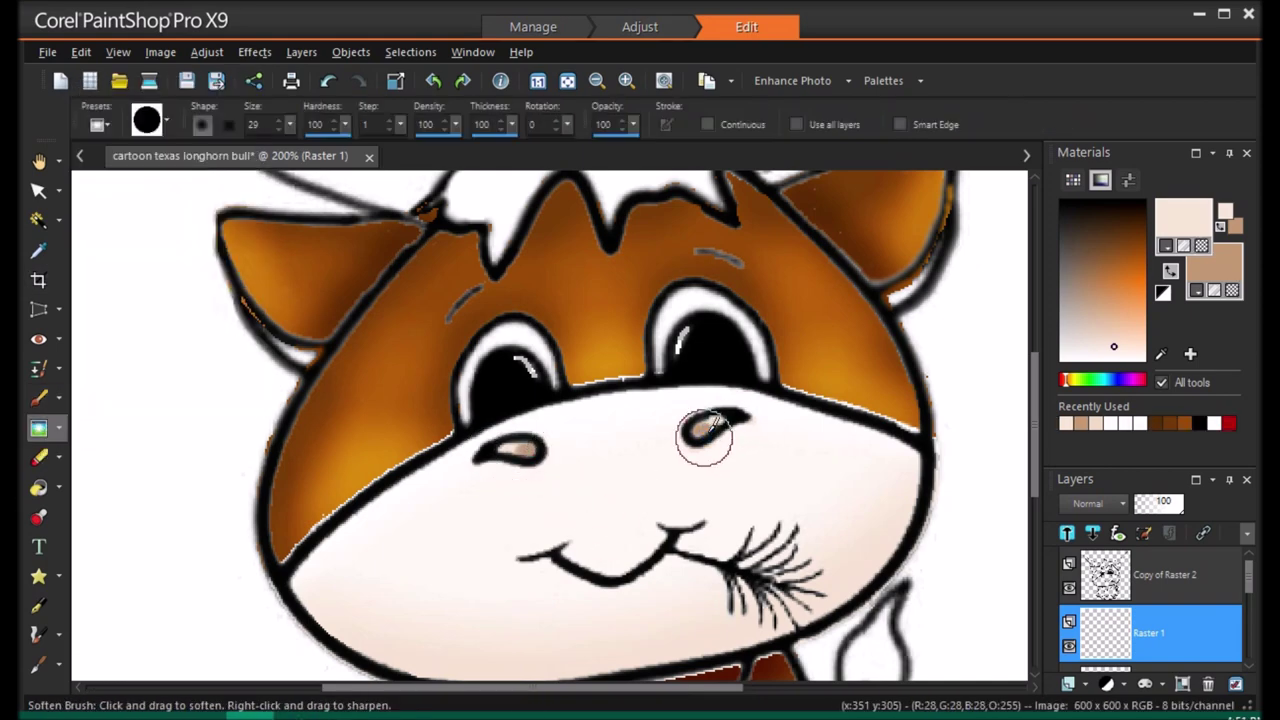
pyautogui.click(568, 81)
# Choose tan and brown as the paint colours for the mouth detail and clear the selection around the mouth
pyautogui.click(39, 250)
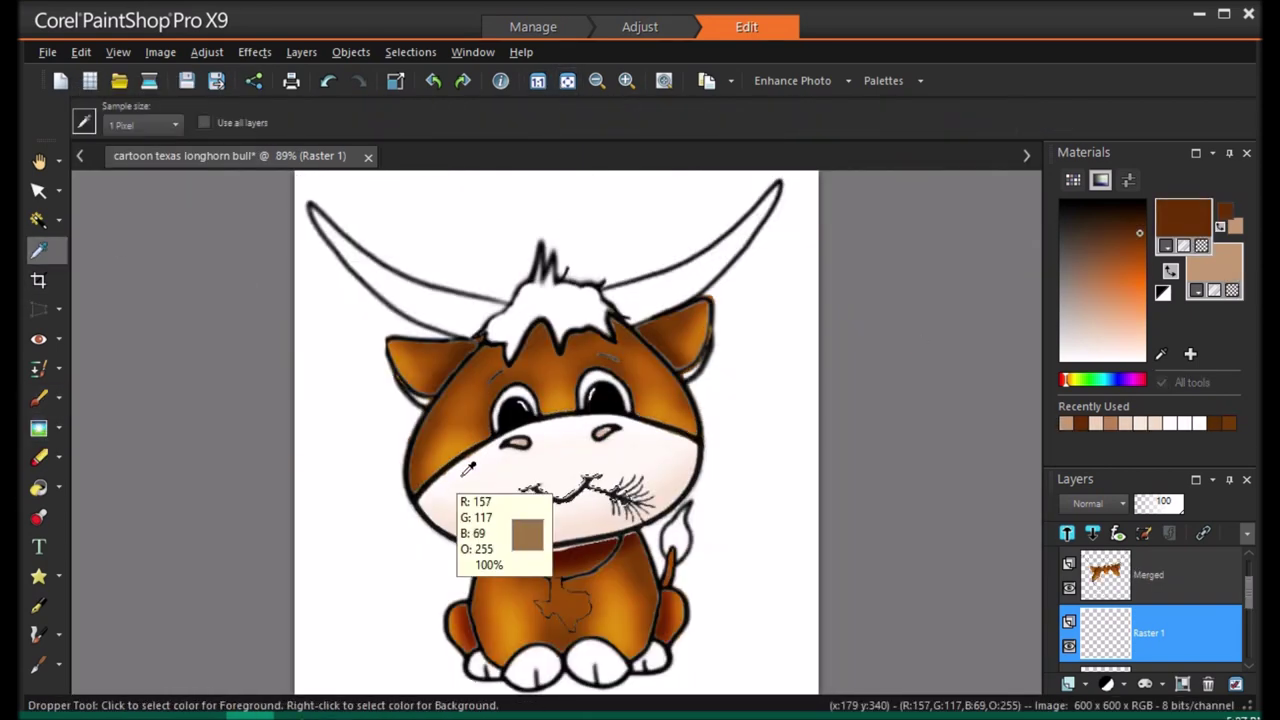
pyautogui.click(464, 474)
pyautogui.click(1112, 305)
pyautogui.click(1107, 250)
pyautogui.click(1171, 271)
pyautogui.press('b')
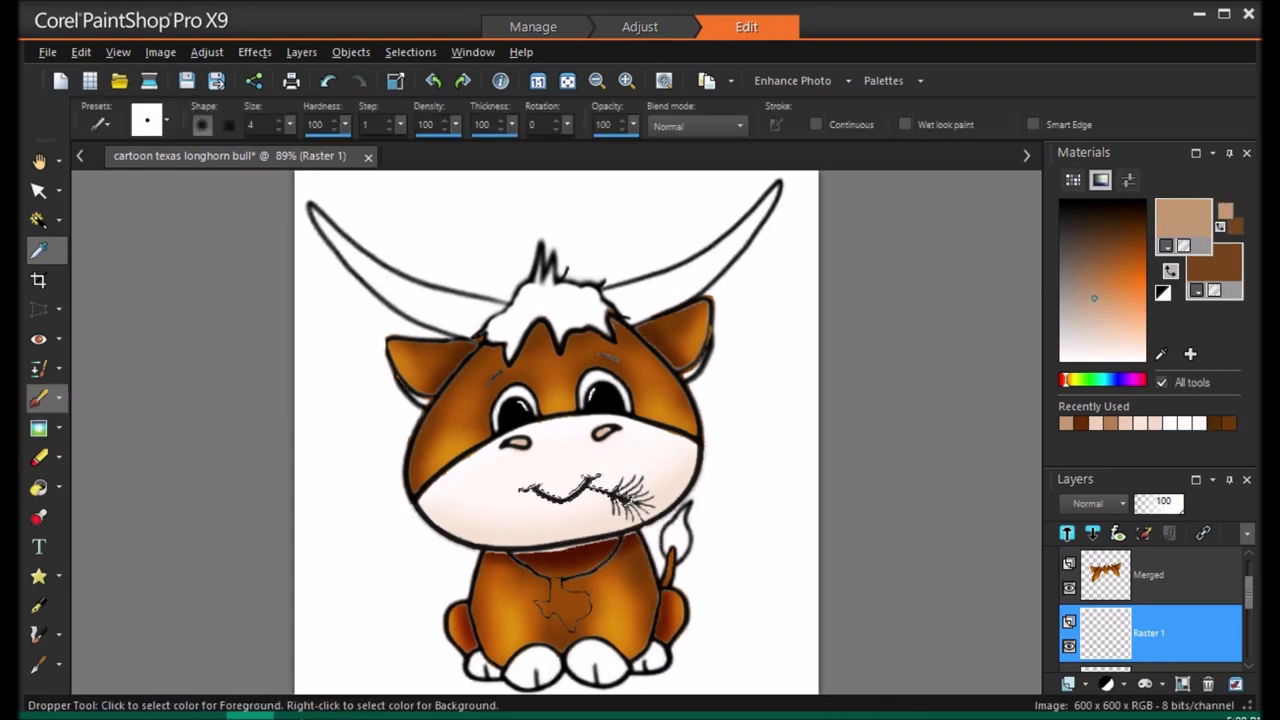
pyautogui.moveTo(290, 125)
pyautogui.mouseDown()
pyautogui.moveTo(298, 136)
pyautogui.moveTo(284, 136)
pyautogui.mouseUp()
pyautogui.click(40, 220)
pyautogui.rightClick(566, 445)
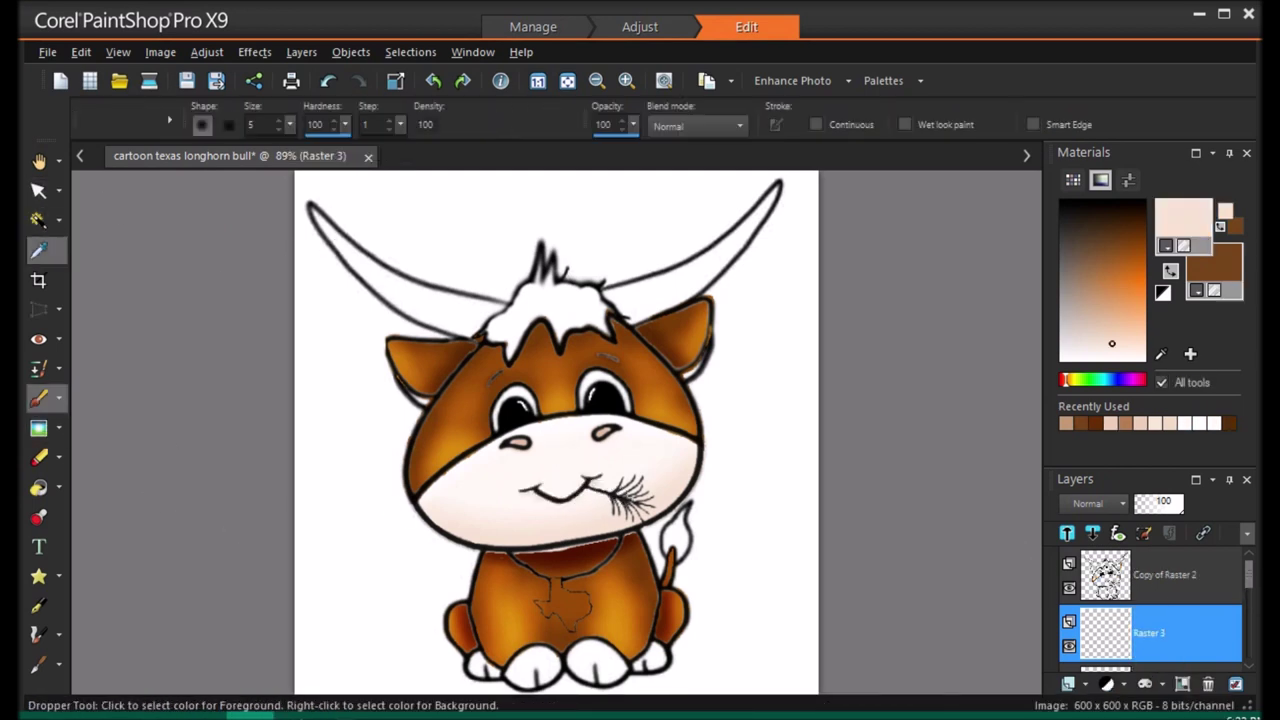
# Paint the white inner ear edges pale peach on Raster 3 and blend them with the Soften brush at size 10
pyautogui.press('b')
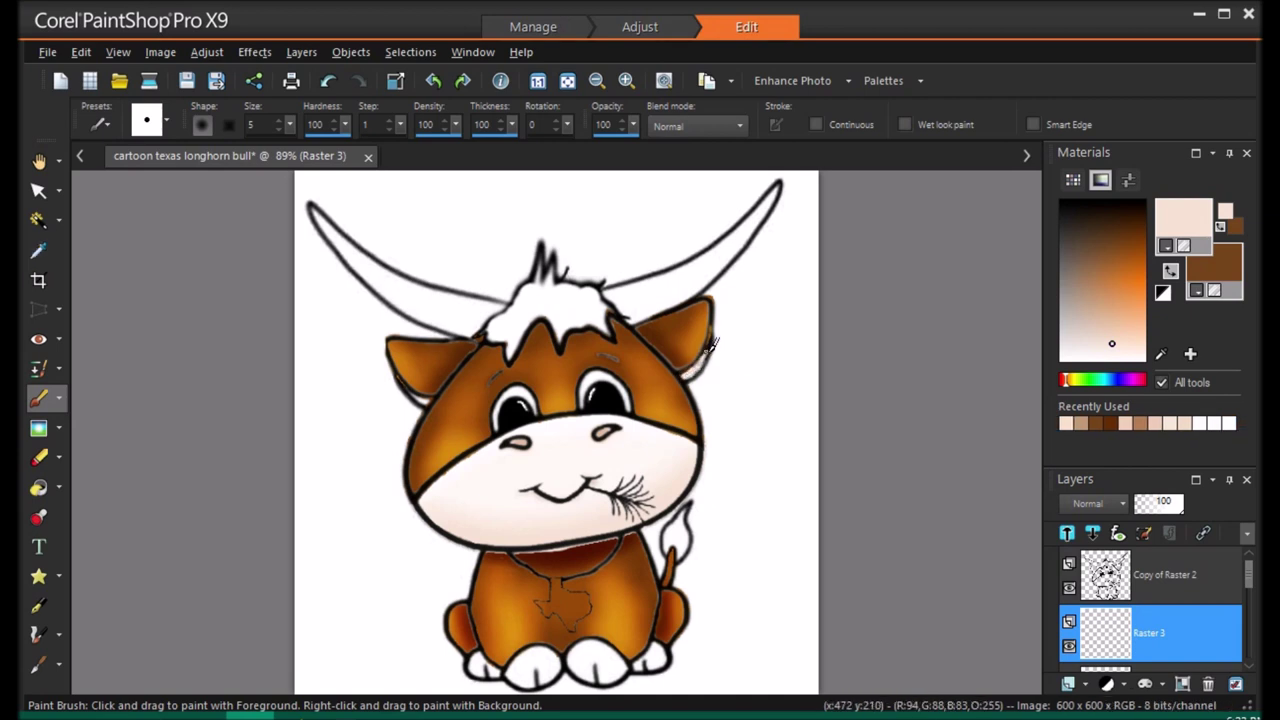
pyautogui.scroll(2, 711, 345)
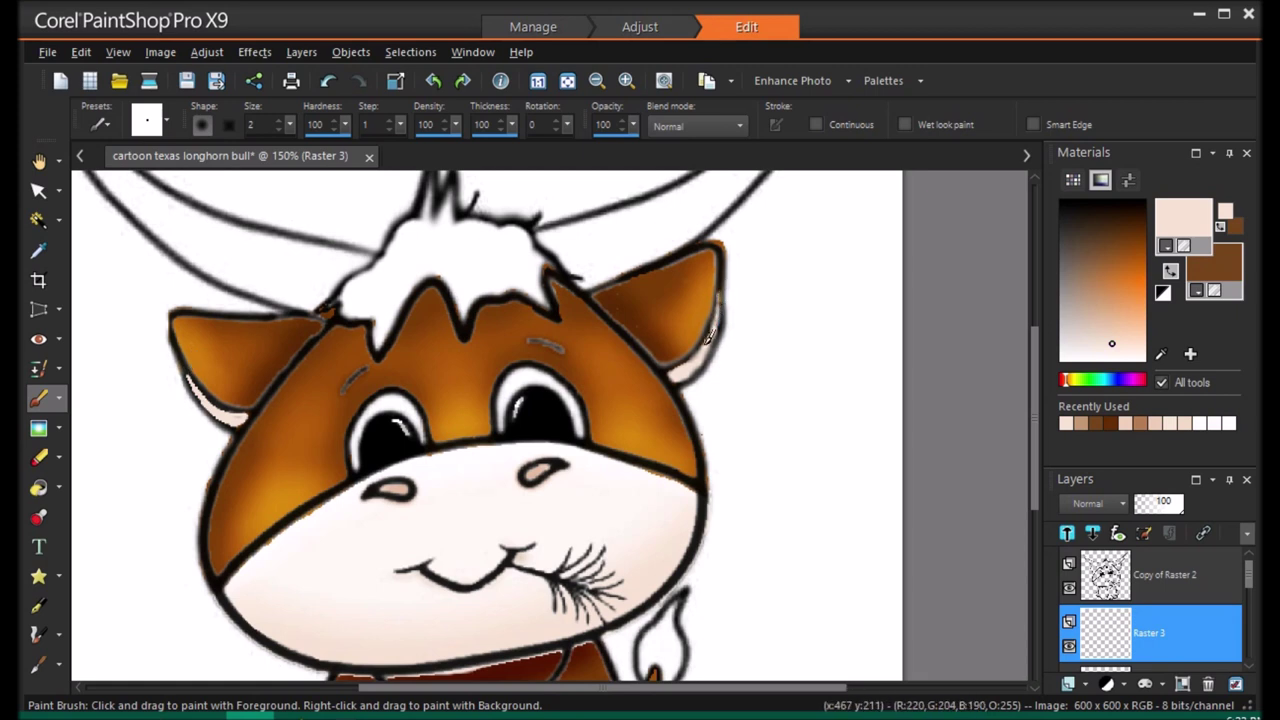
pyautogui.click(39, 428)
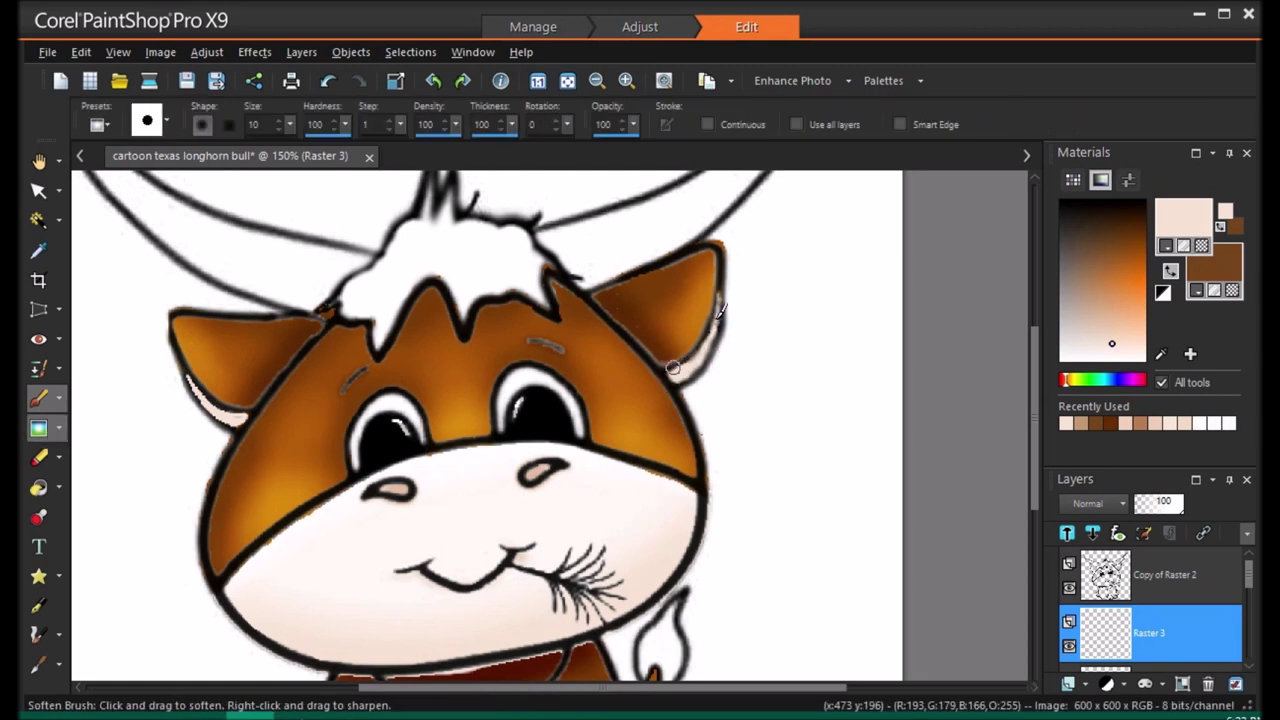
pyautogui.moveTo(188, 382); pyautogui.dragTo(228, 401)
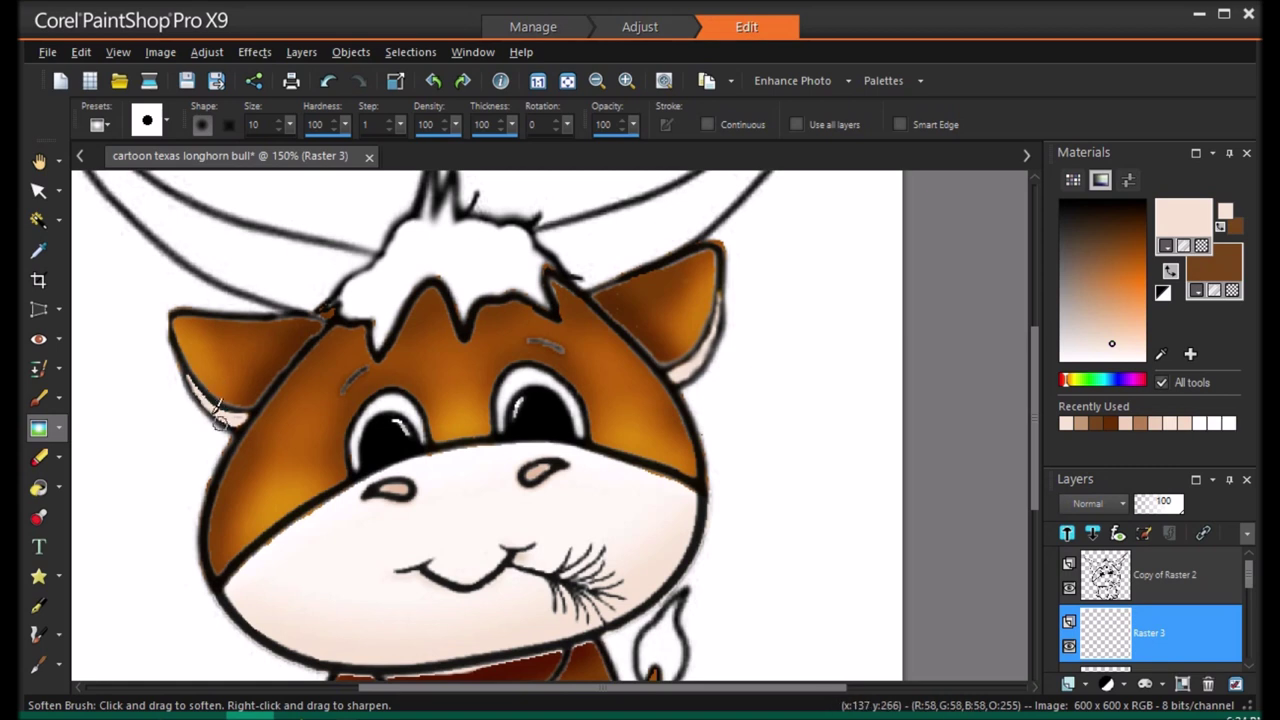
pyautogui.click(571, 84)
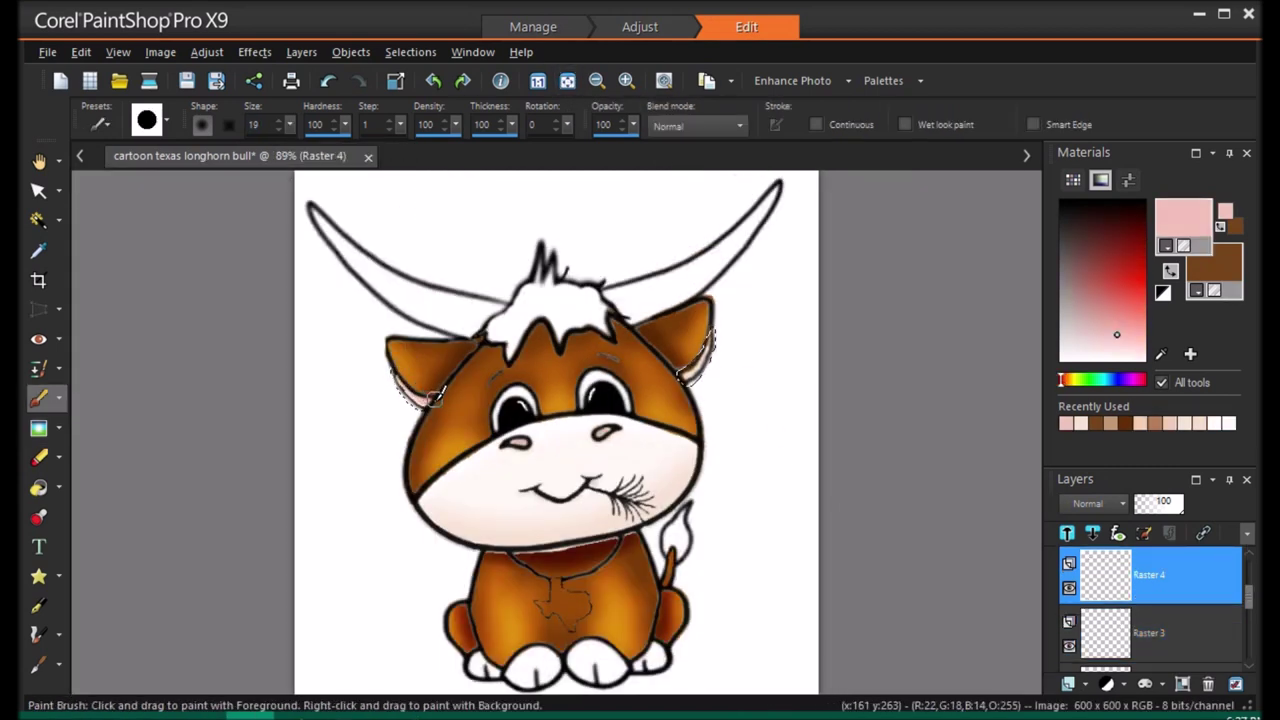
# Set the pink inner-ear shading on Raster 4 to Multiply and smooth it with the Soften brush at size 10
pyautogui.click(1110, 503)
pyautogui.click(1160, 502)
pyautogui.click(38, 219)
pyautogui.scroll(1, 655, 486)
pyautogui.click(39, 429)
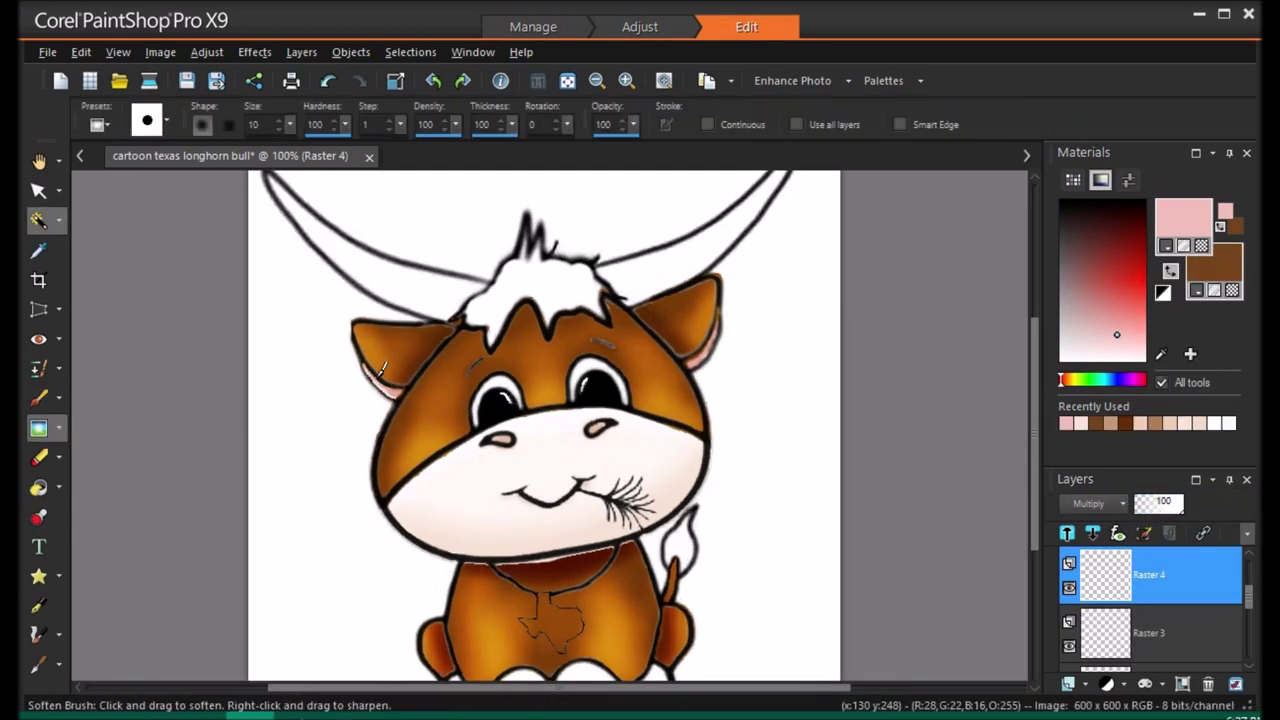
# Erase the pink spilling past the ear outlines with a size 5 eraser and soften the remaining edges
pyautogui.click(39, 457)
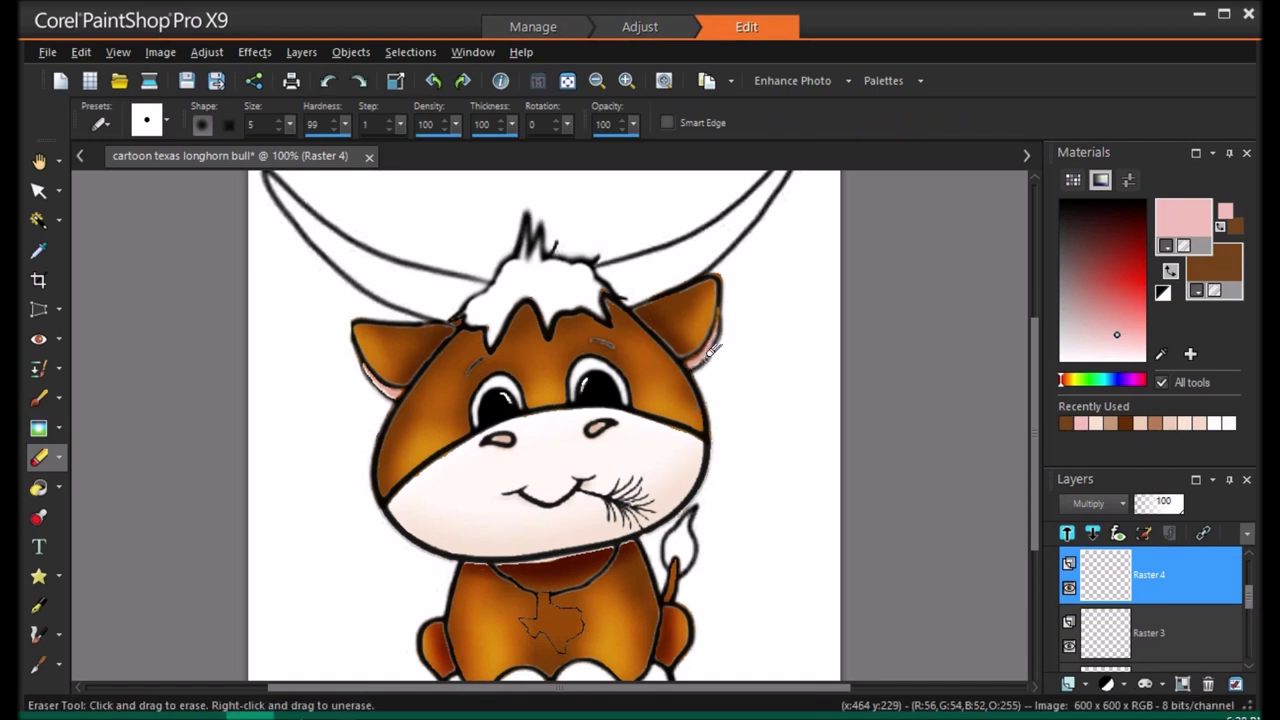
pyautogui.click(39, 427)
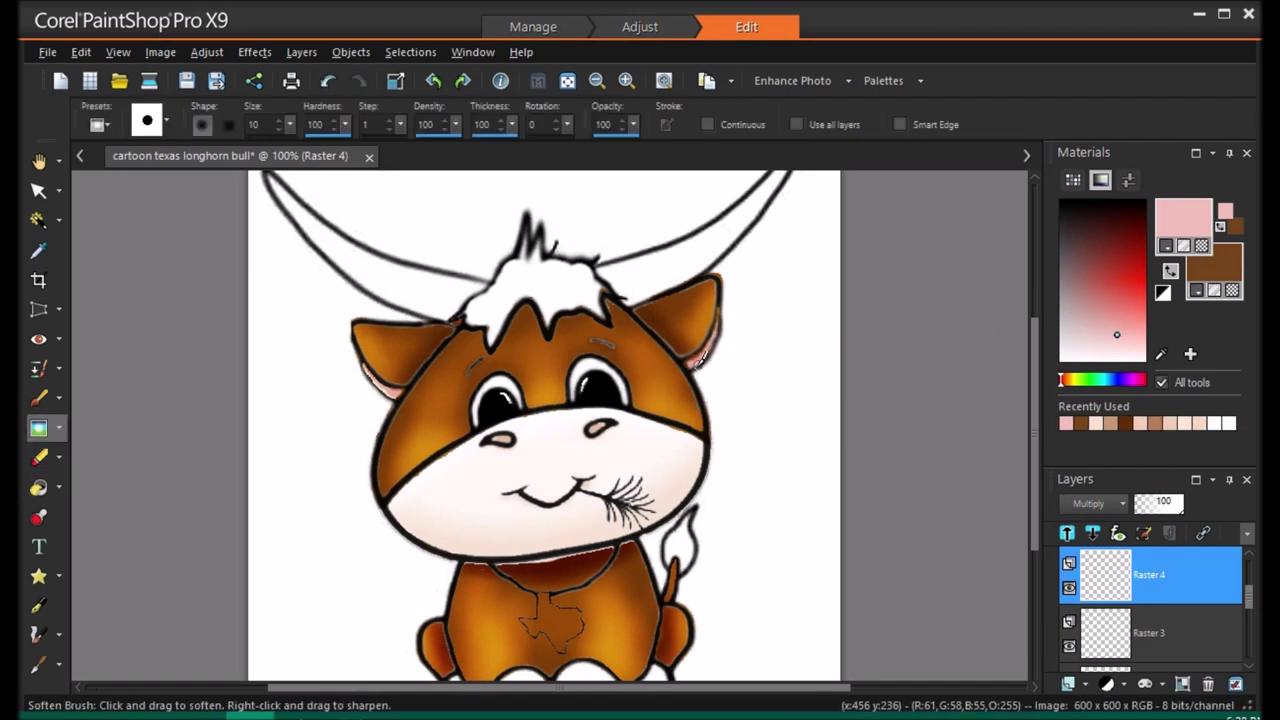
pyautogui.hotkey('ctrl', 'w')
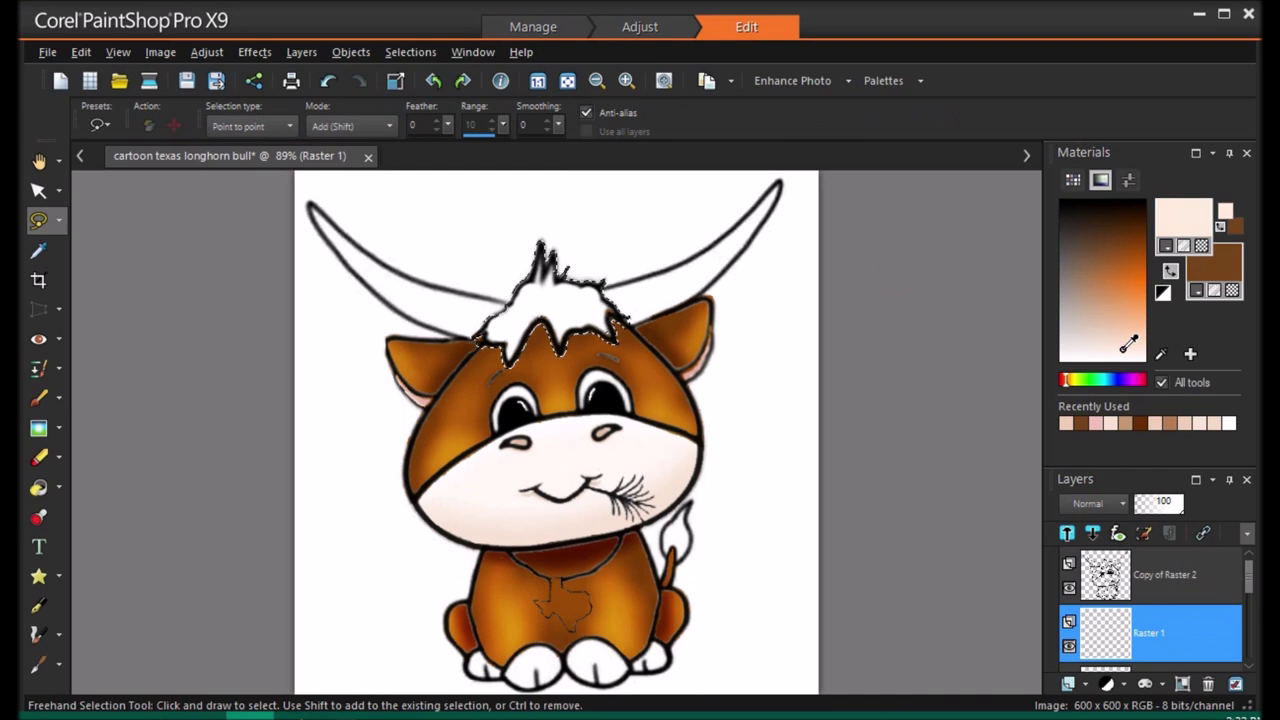
# Paint the hair tuft between the horns and the tail tip dark brown on Raster 1 with a size 10 brush
pyautogui.click(1172, 272)
pyautogui.click(1100, 251)
pyautogui.click(1080, 283)
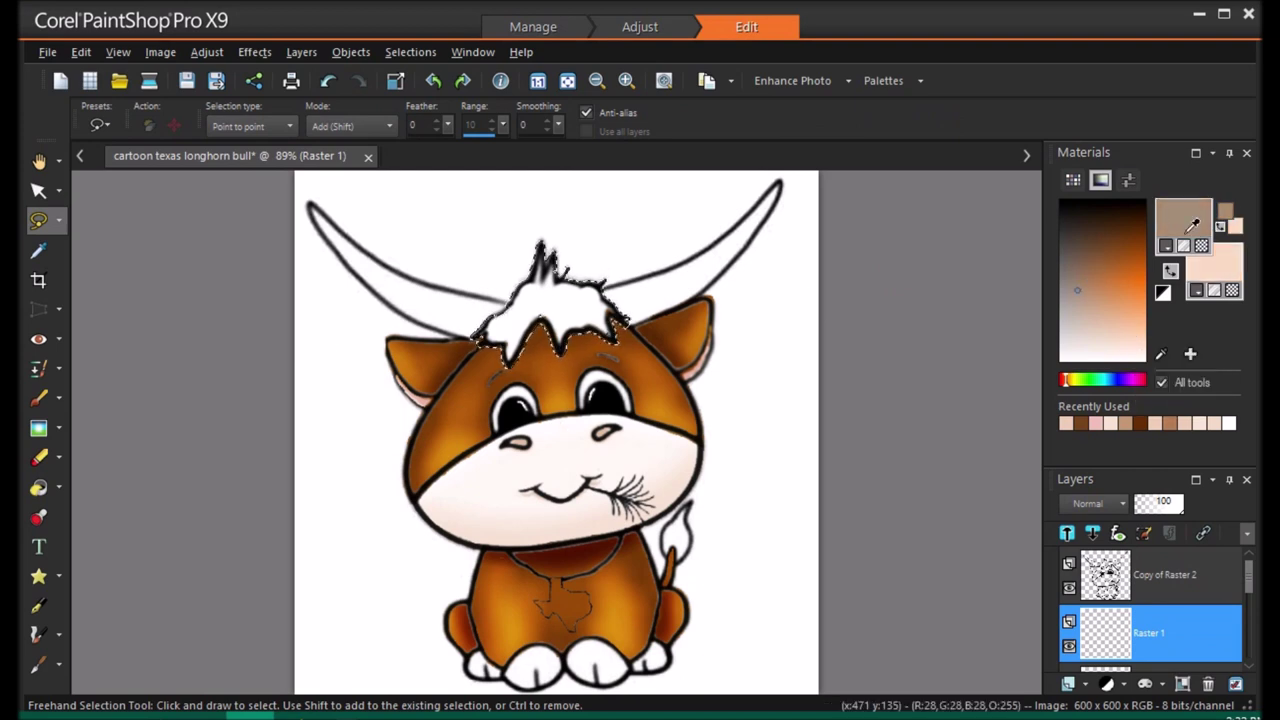
pyautogui.click(1140, 423)
pyautogui.rightClick(1081, 423)
pyautogui.press('b')
pyautogui.moveTo(485, 335)
pyautogui.mouseDown()
pyautogui.moveTo(543, 268)
pyautogui.moveTo(632, 305)
pyautogui.moveTo(612, 318)
pyautogui.moveTo(580, 295)
pyautogui.mouseUp()
pyautogui.press('s')
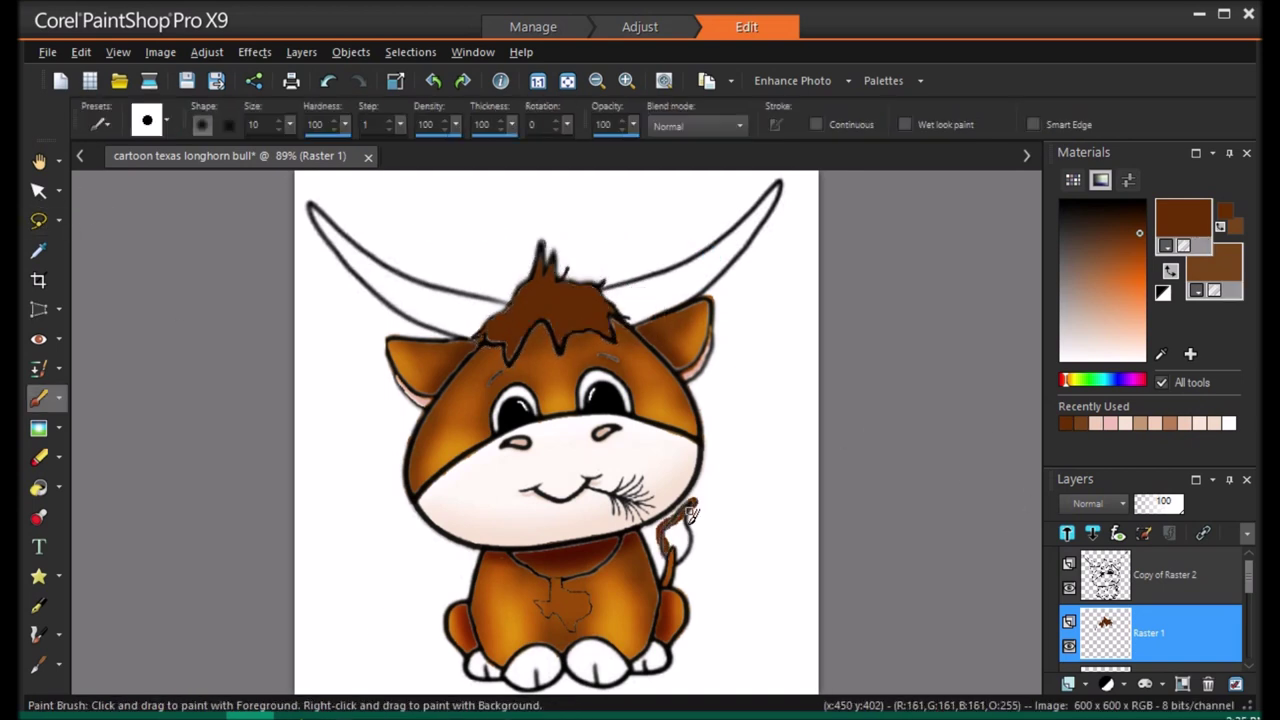
# Erase the dark brown overspill around the tail tip and the hair tuft with a size 5 eraser
pyautogui.press('x')
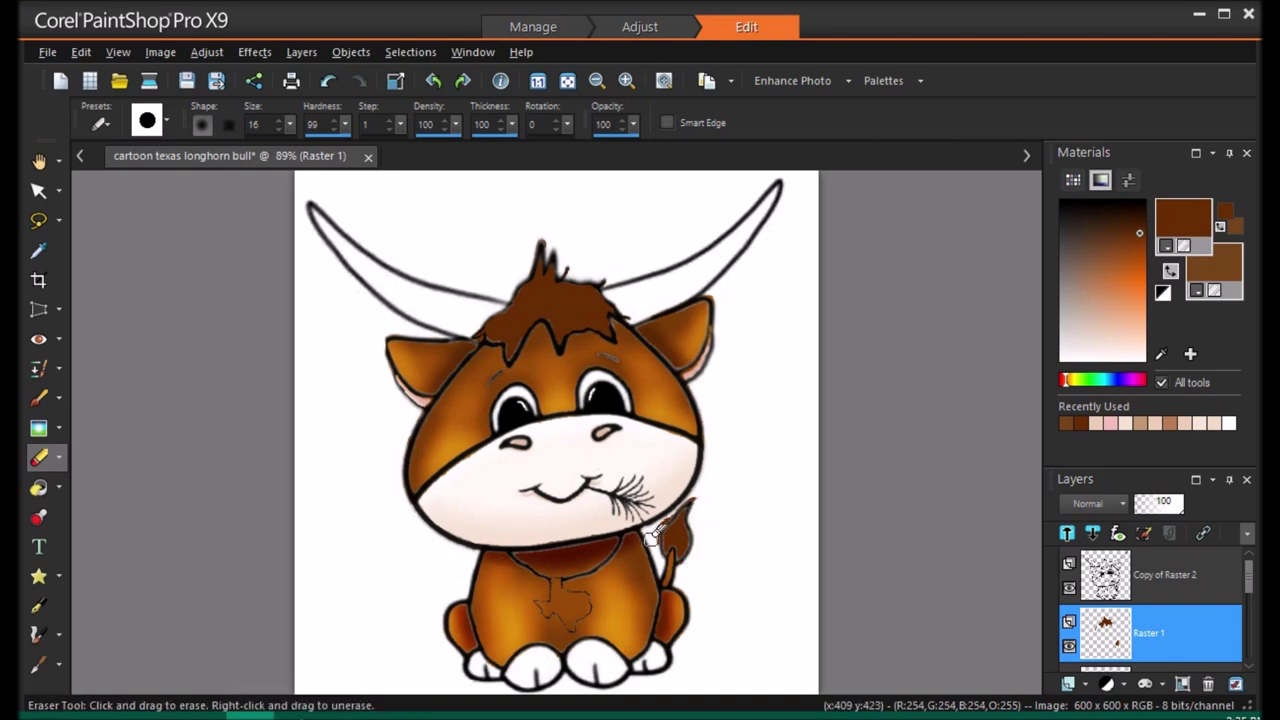
pyautogui.click(285, 128)
pyautogui.scroll(4, 630, 530)
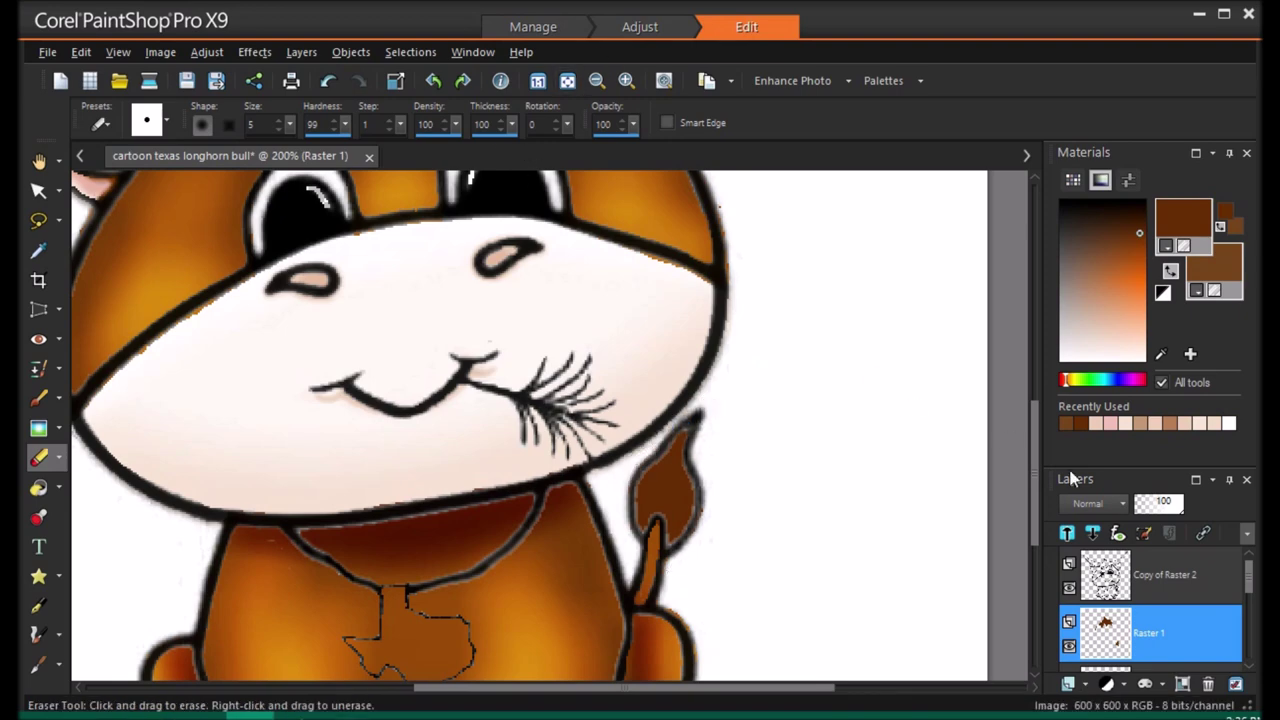
pyautogui.scroll(5, 249, 317)
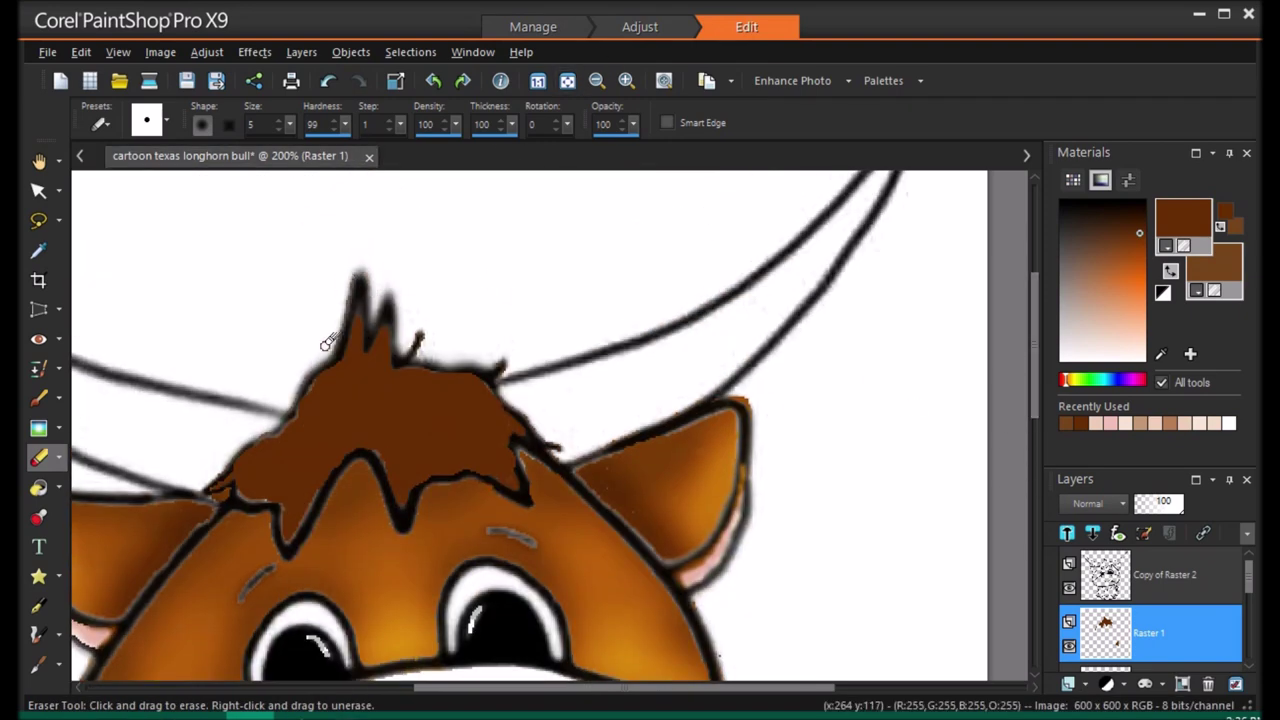
pyautogui.click(568, 81)
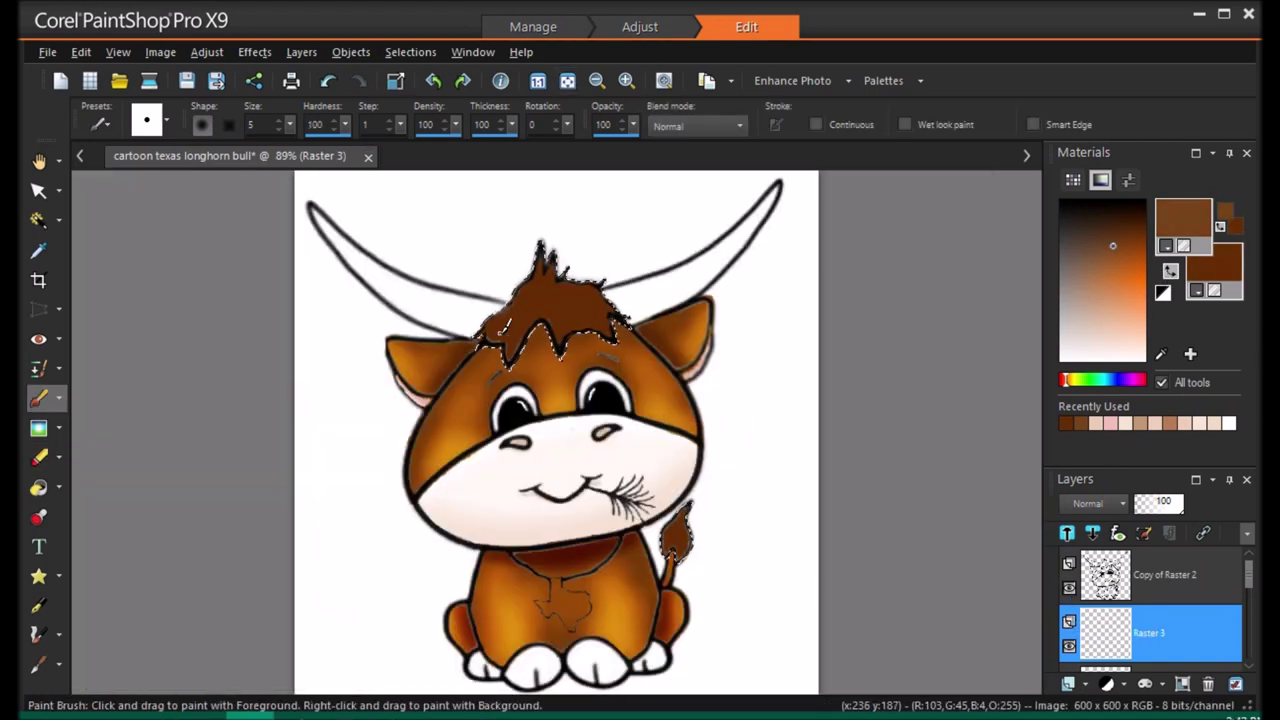
# Paint thin lighter brown strands over the selected hair and tail tip on Raster 3 with a size 2 brush and blur them
pyautogui.moveTo(499, 319); pyautogui.dragTo(513, 327)
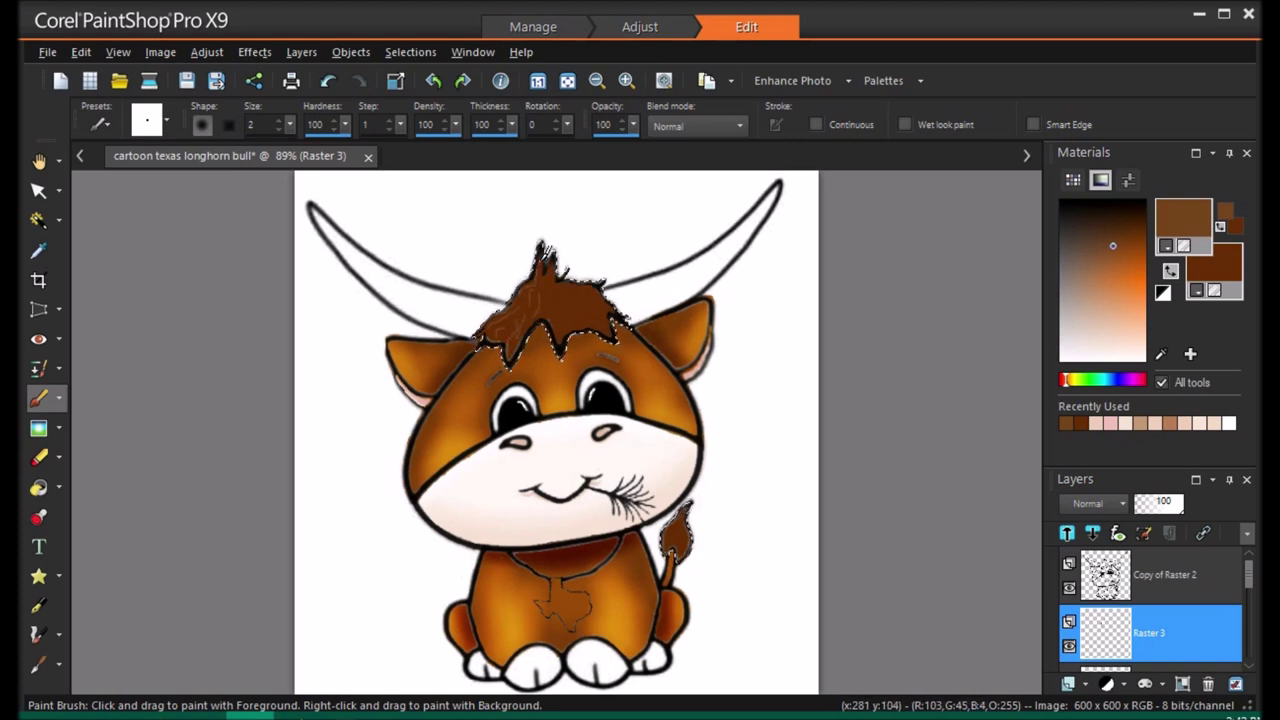
pyautogui.moveTo(550, 272)
pyautogui.mouseDown()
pyautogui.moveTo(586, 286)
pyautogui.moveTo(564, 327)
pyautogui.moveTo(590, 288)
pyautogui.moveTo(603, 316)
pyautogui.mouseUp()
pyautogui.hotkey('ctrl', 'z')
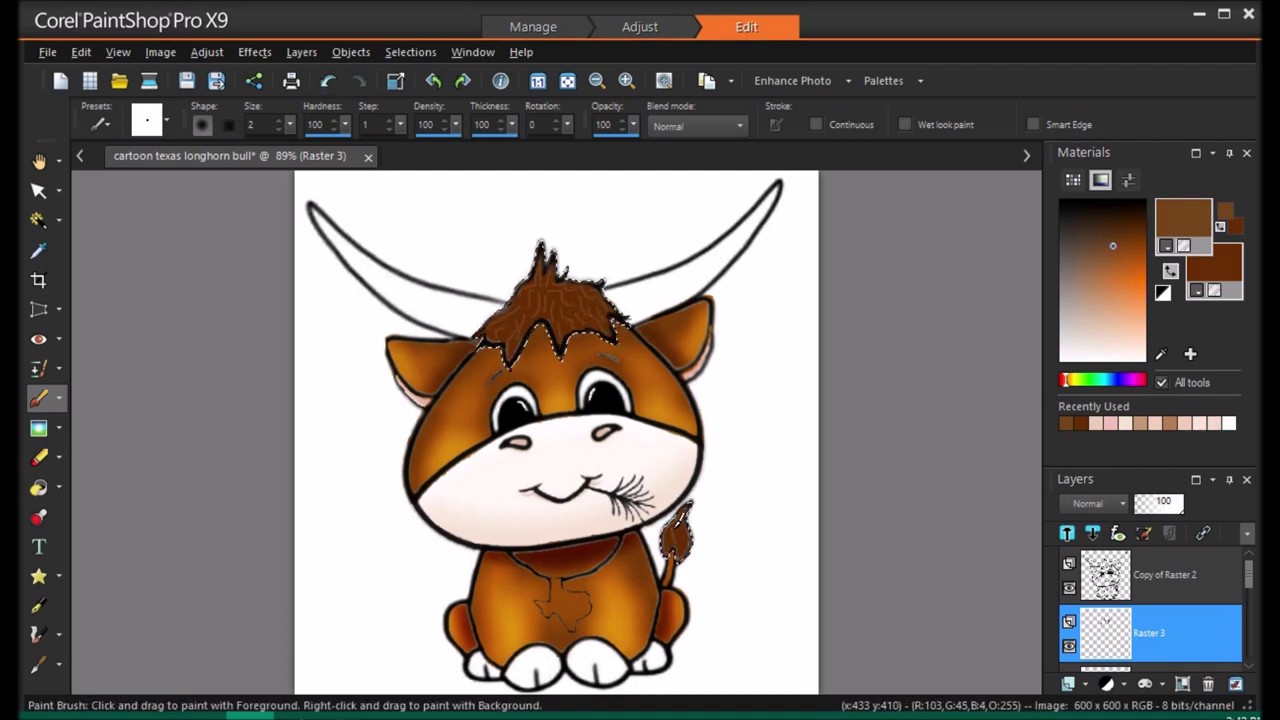
pyautogui.click(207, 54)
pyautogui.moveTo(240, 440)
pyautogui.click(500, 442)
pyautogui.moveTo(1146, 398); pyautogui.dragTo(1025, 420)
pyautogui.click(998, 446)
# Set the hair strand layer Raster 3 to Overlay and duplicate it
pyautogui.click(1085, 508)
pyautogui.click(1131, 576)
pyautogui.rightClick(1157, 633)
pyautogui.click(1128, 408)
# Squeeze the duplicated strand layer slightly in height with the Pick tool and change its blend mode
pyautogui.click(39, 191)
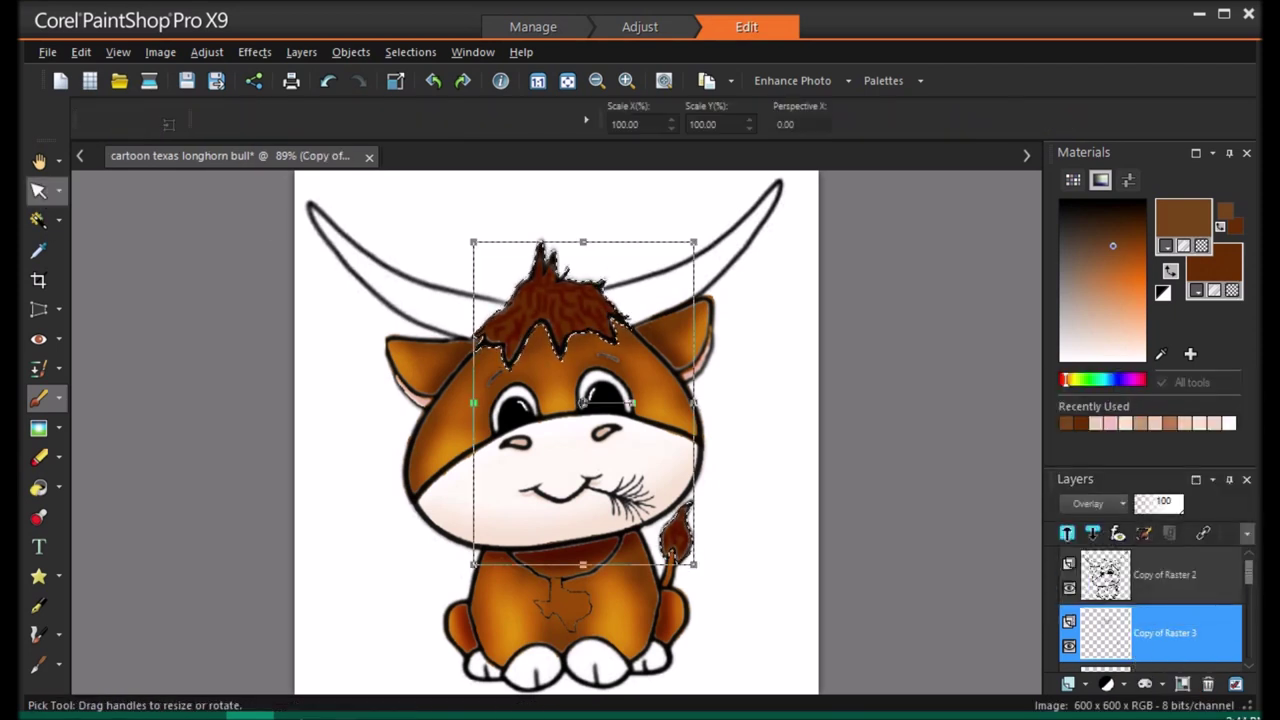
pyautogui.click(589, 266)
pyautogui.click(592, 261)
pyautogui.click(1161, 633)
pyautogui.moveTo(589, 259); pyautogui.dragTo(590, 267)
pyautogui.moveTo(588, 552); pyautogui.dragTo(588, 541)
pyautogui.click(1093, 504)
pyautogui.click(1152, 653)
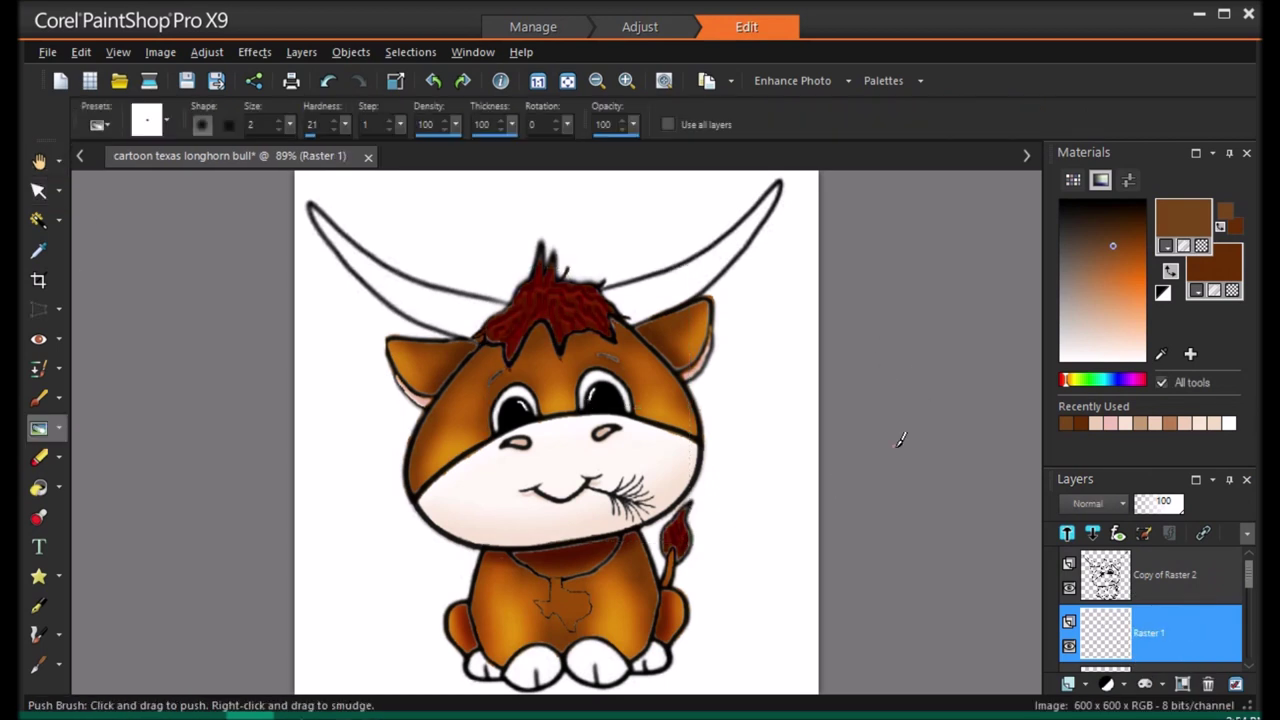
# Paint grey shading along the whites of both eyes on Raster 1 with a size 3 brush
pyautogui.click(1118, 380)
pyautogui.click(1080, 314)
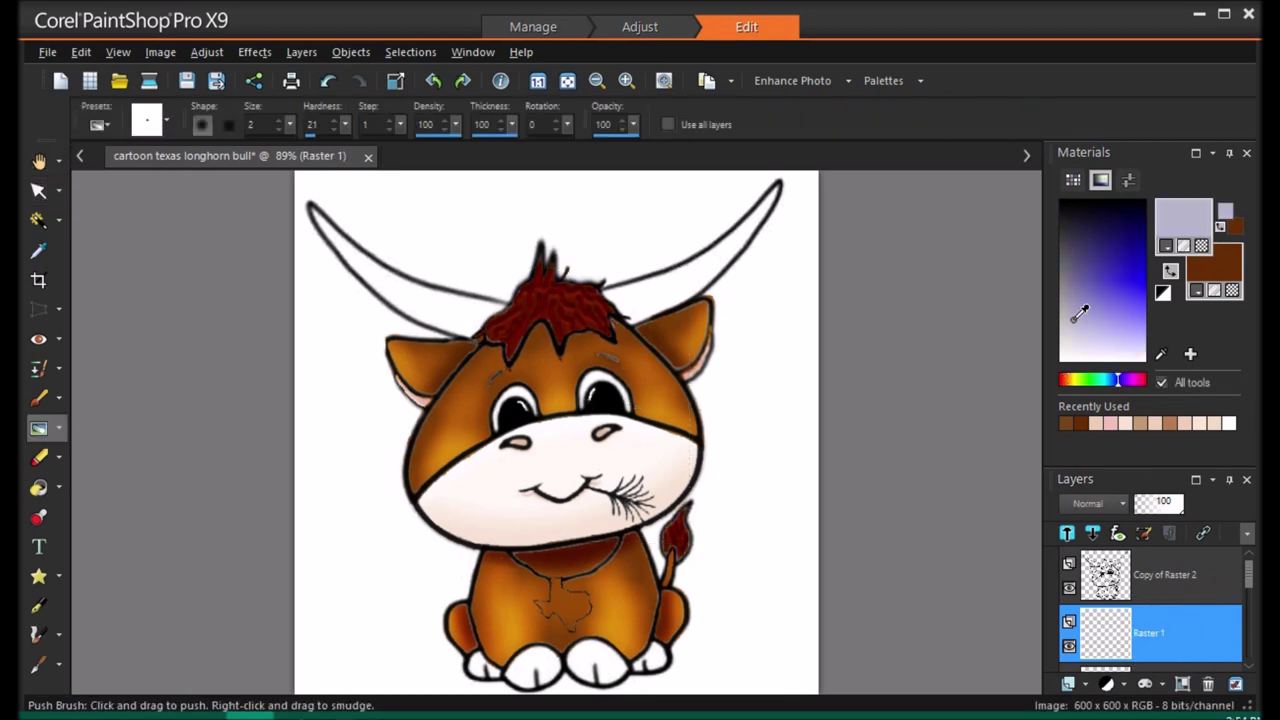
pyautogui.click(1061, 274)
pyautogui.click(38, 397)
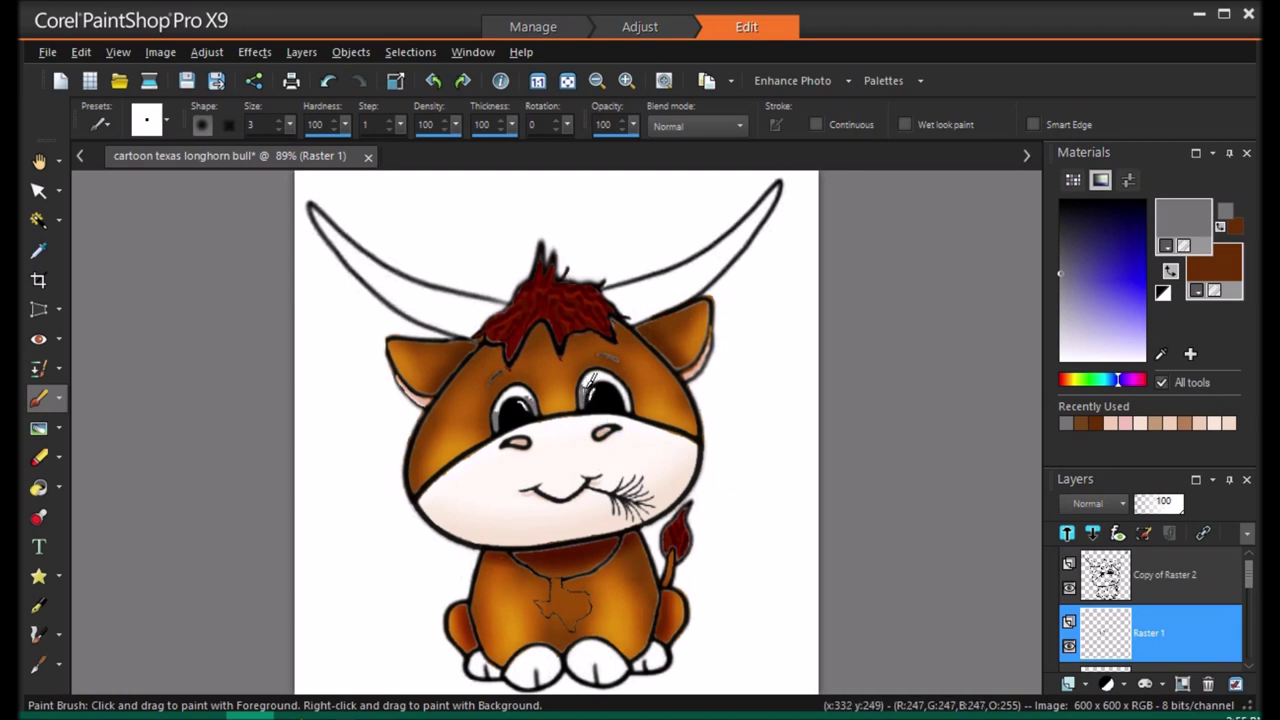
# Smooth the grey shading in the whites of both eyes with the Soften brush
pyautogui.click(59, 398)
pyautogui.click(59, 428)
pyautogui.click(115, 230)
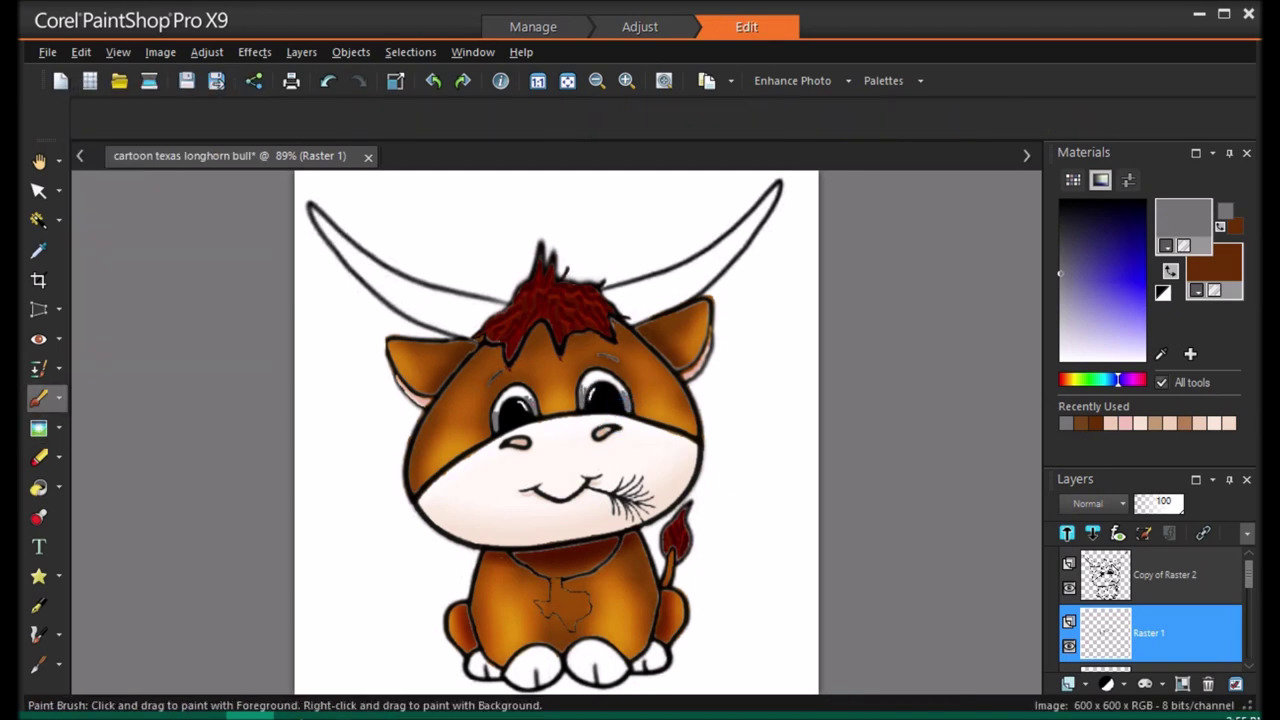
pyautogui.click(600, 391)
pyautogui.click(628, 404)
pyautogui.click(514, 400)
# Touch up the pupils in black with a size 2 brush and dab white eye highlights at size 5
pyautogui.click(39, 398)
pyautogui.click(1062, 201)
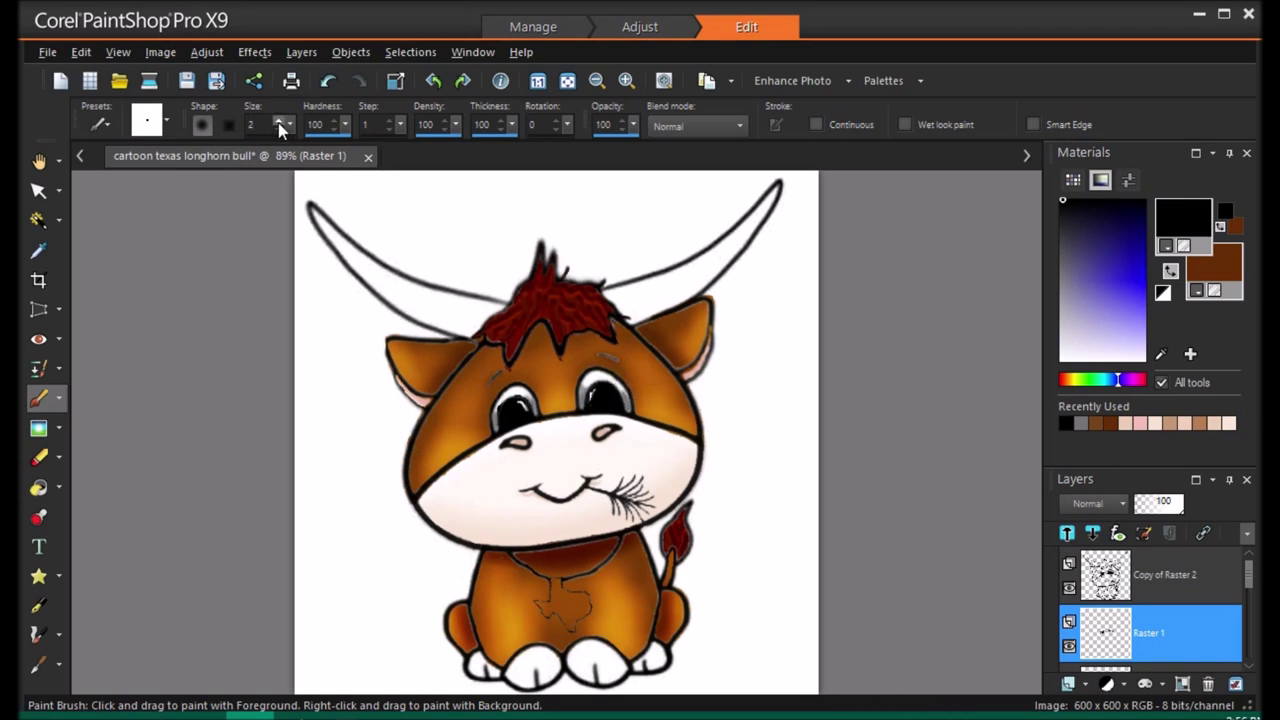
pyautogui.click(1081, 356)
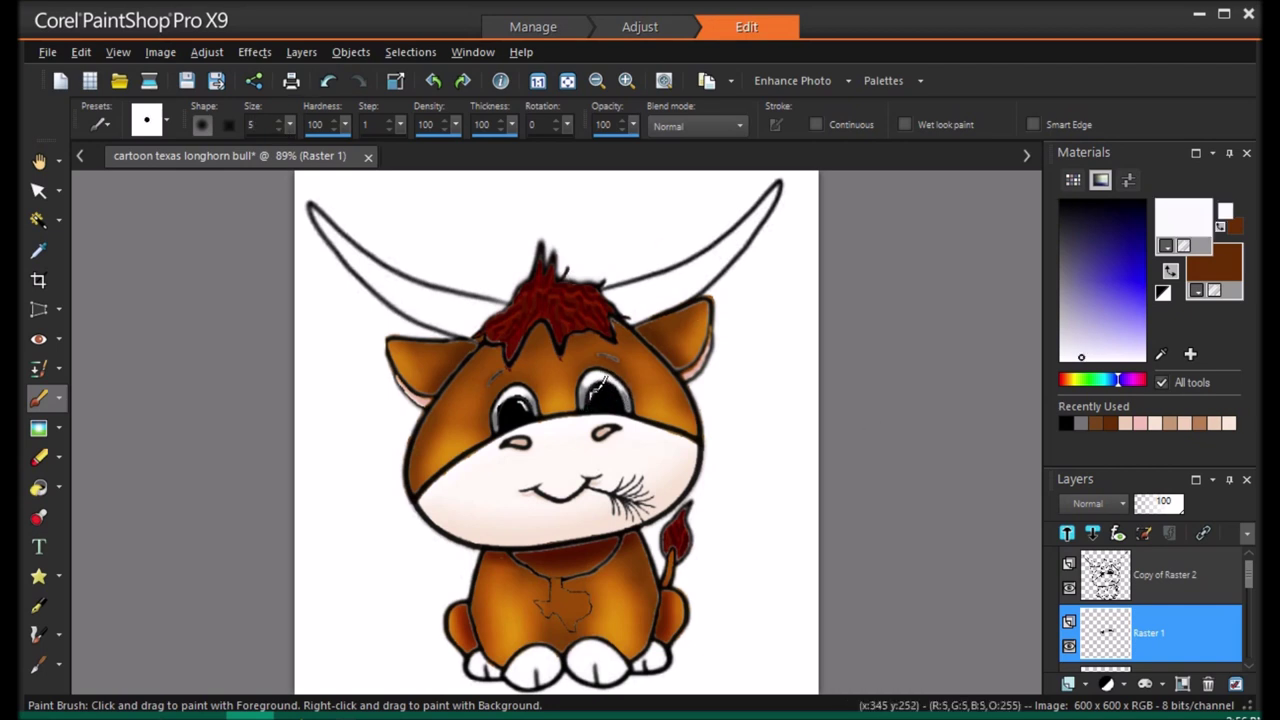
pyautogui.click(595, 390)
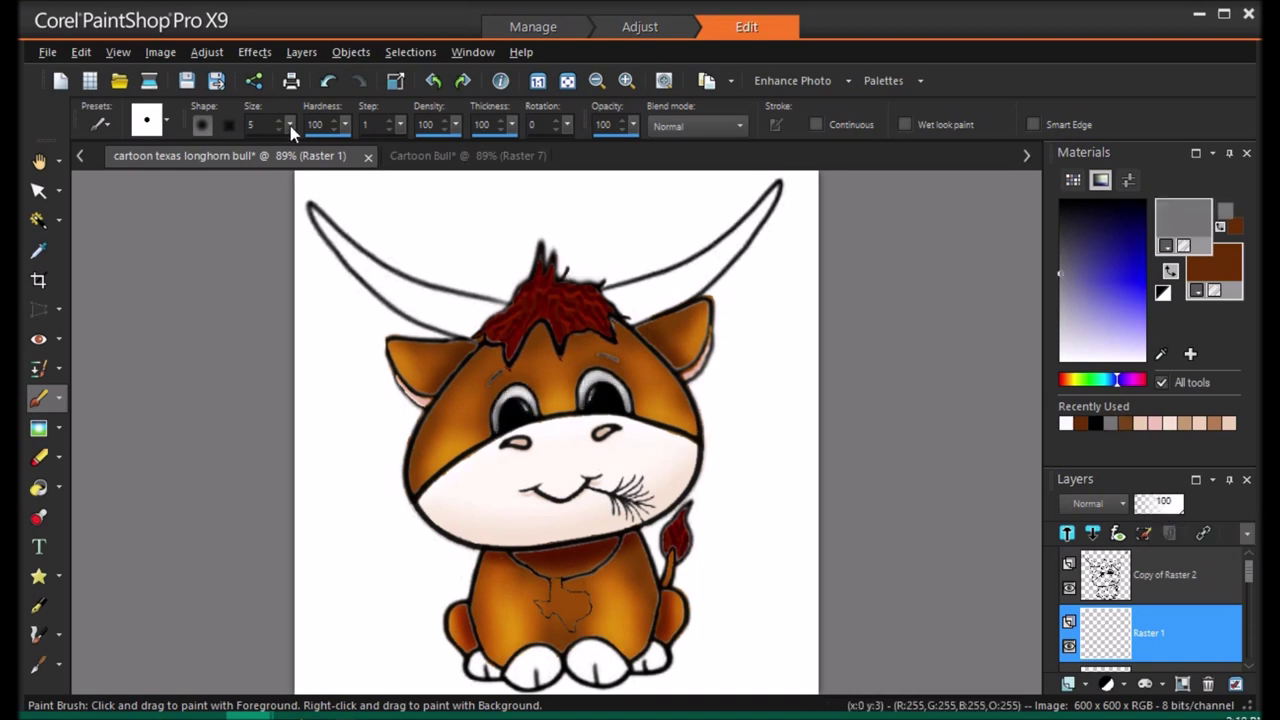
# Paint all the hooves medium grey on Raster 1 with a size 19 brush
pyautogui.moveTo(520, 671); pyautogui.dragTo(599, 659)
pyautogui.moveTo(290, 125); pyautogui.dragTo(285, 148)
pyautogui.click(498, 653)
pyautogui.click(329, 82)
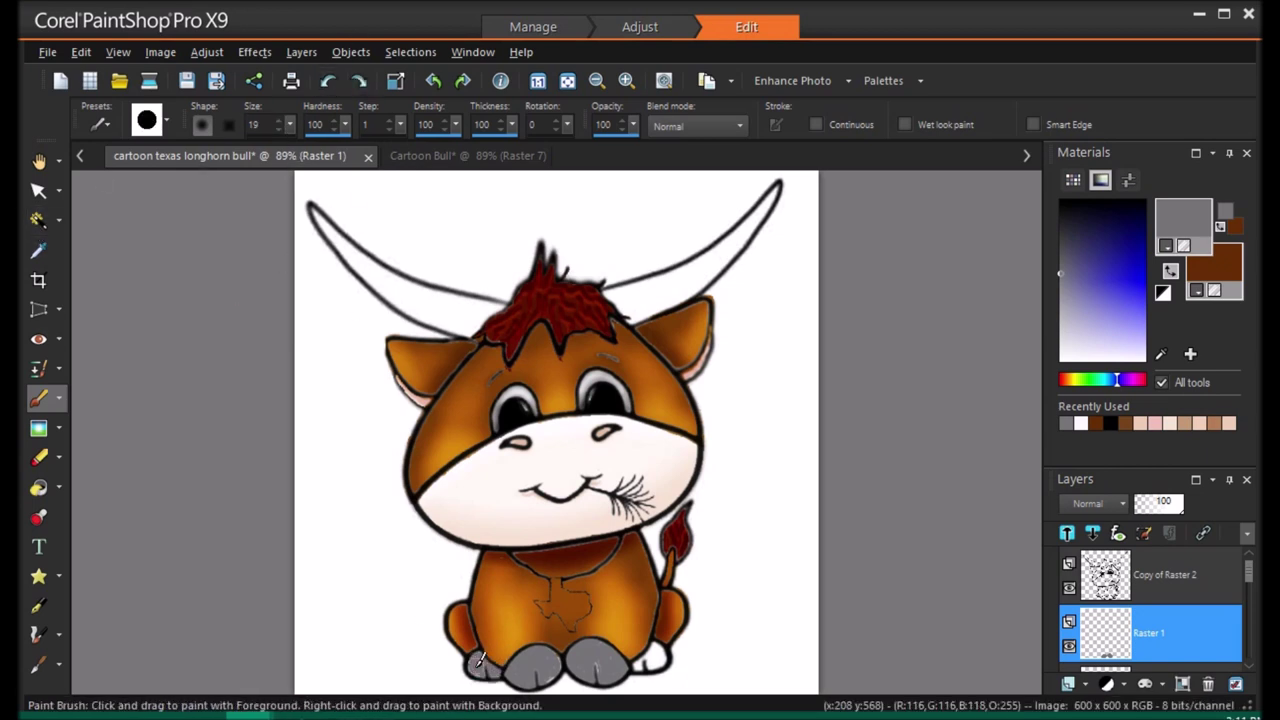
pyautogui.moveTo(640, 666); pyautogui.dragTo(660, 650)
# Add a new raster layer and paint dark grey shadows and white highlights on the hooves with a size 19 brush
pyautogui.click(1063, 243)
pyautogui.click(1069, 684)
pyautogui.click(738, 592)
pyautogui.moveTo(564, 662); pyautogui.dragTo(595, 672)
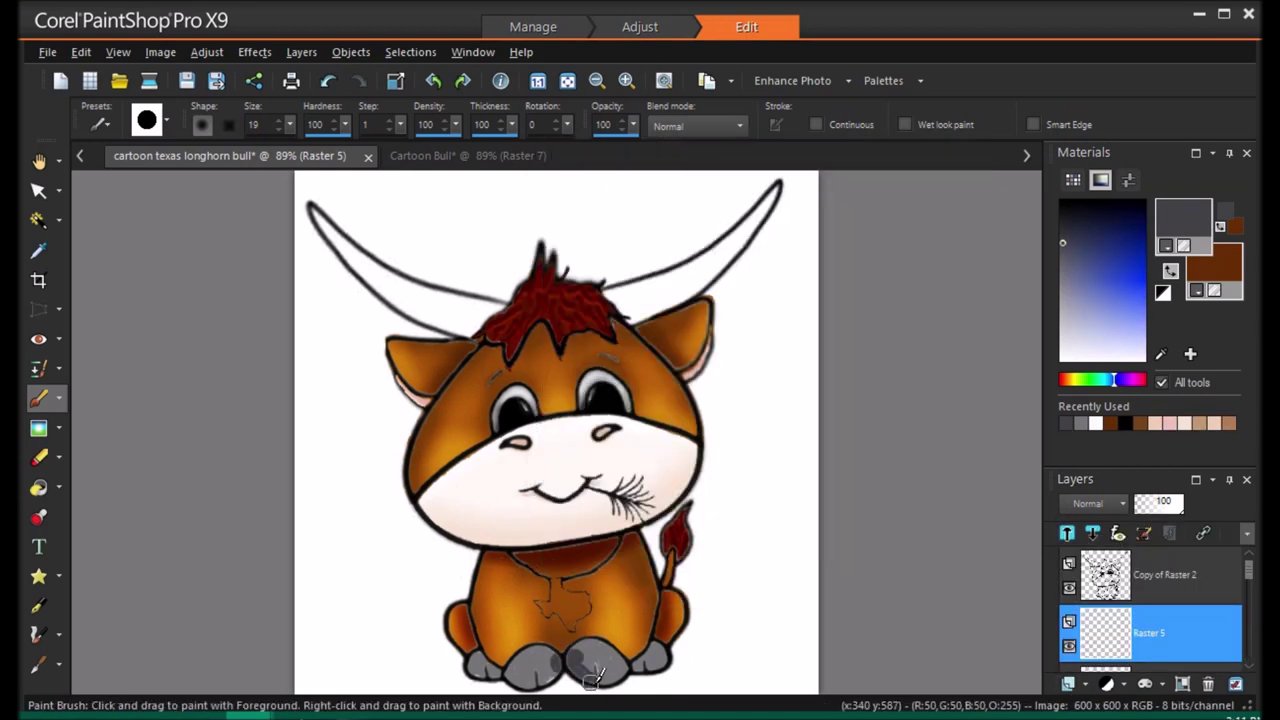
pyautogui.click(1095, 422)
pyautogui.moveTo(525, 668); pyautogui.dragTo(582, 655)
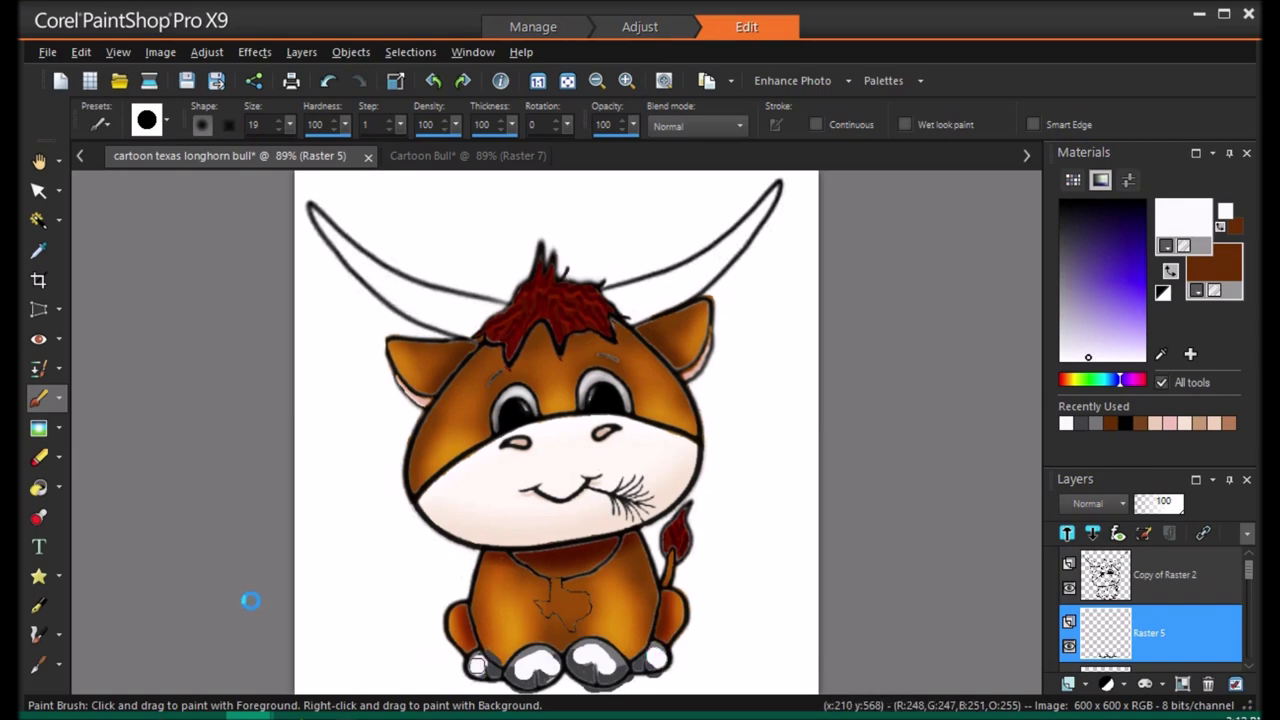
# Erase the shadow paint that spills outside the hoof outlines
pyautogui.click(40, 458)
pyautogui.moveTo(290, 125); pyautogui.dragTo(276, 131)
pyautogui.moveTo(632, 682); pyautogui.dragTo(573, 678)
# Blur the shadows and highlights on the hooves with a value of 21
pyautogui.click(208, 54)
pyautogui.moveTo(240, 363)
pyautogui.click(515, 363)
pyautogui.write('21')
pyautogui.click(999, 444)
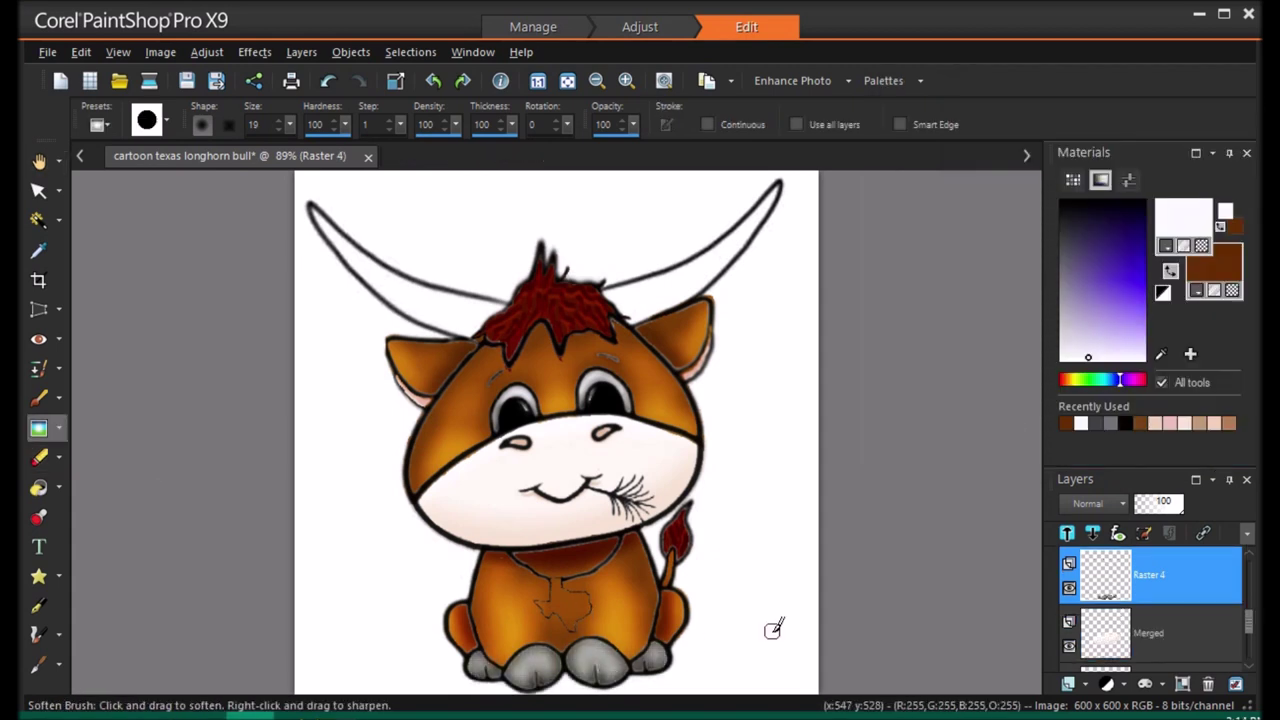
# Paint taupe texture over both selected horns with the distressed3 brush at size 199, using rotations of 32 and 146
pyautogui.click(39, 397)
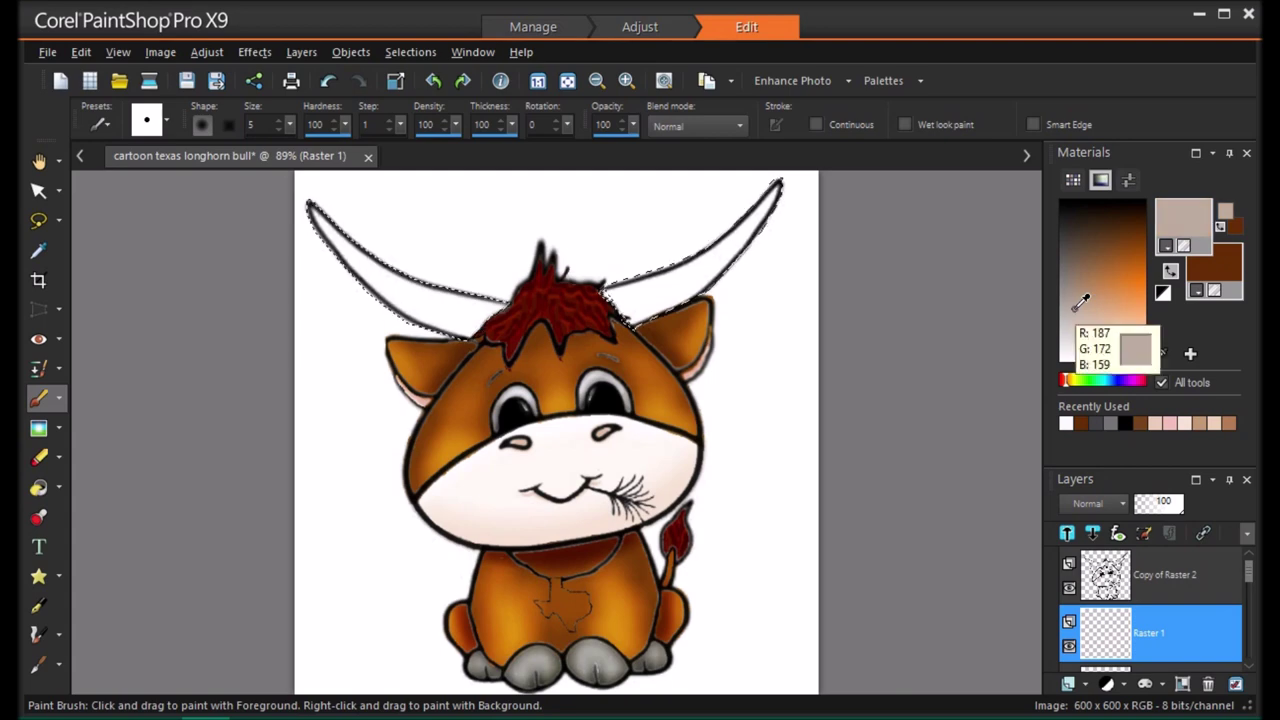
pyautogui.click(166, 121)
pyautogui.click(415, 262)
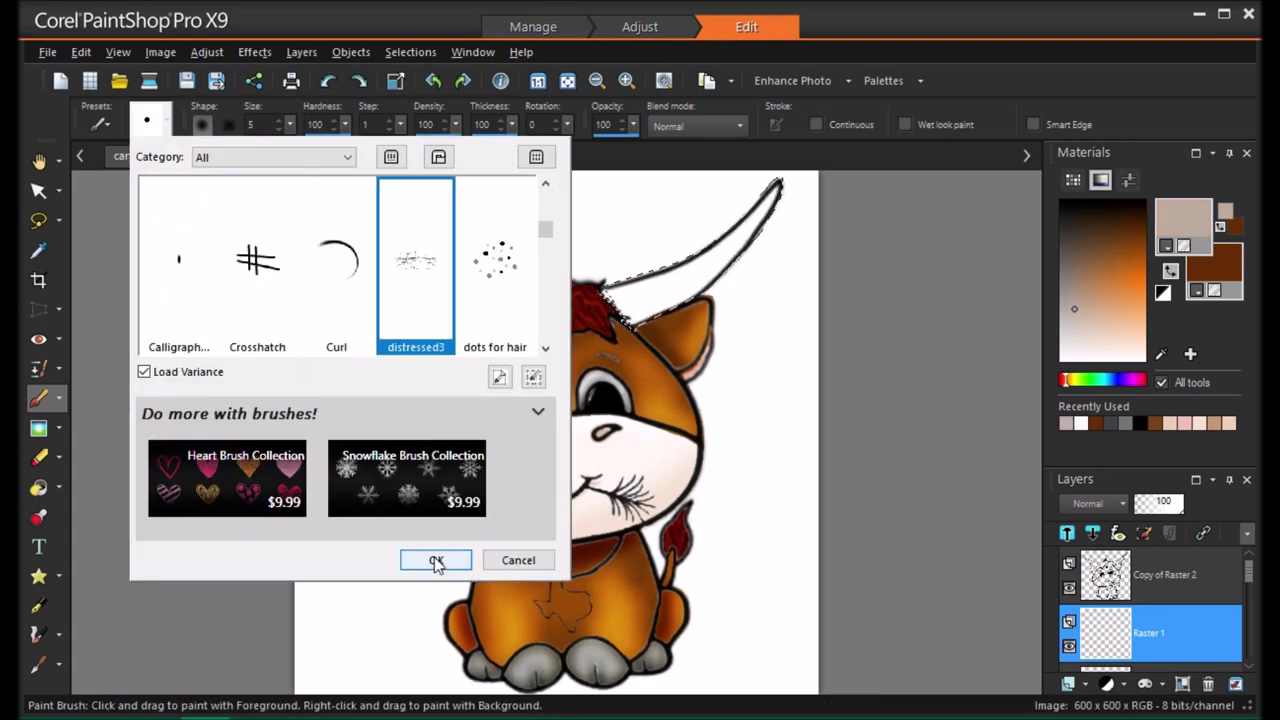
pyautogui.click(436, 560)
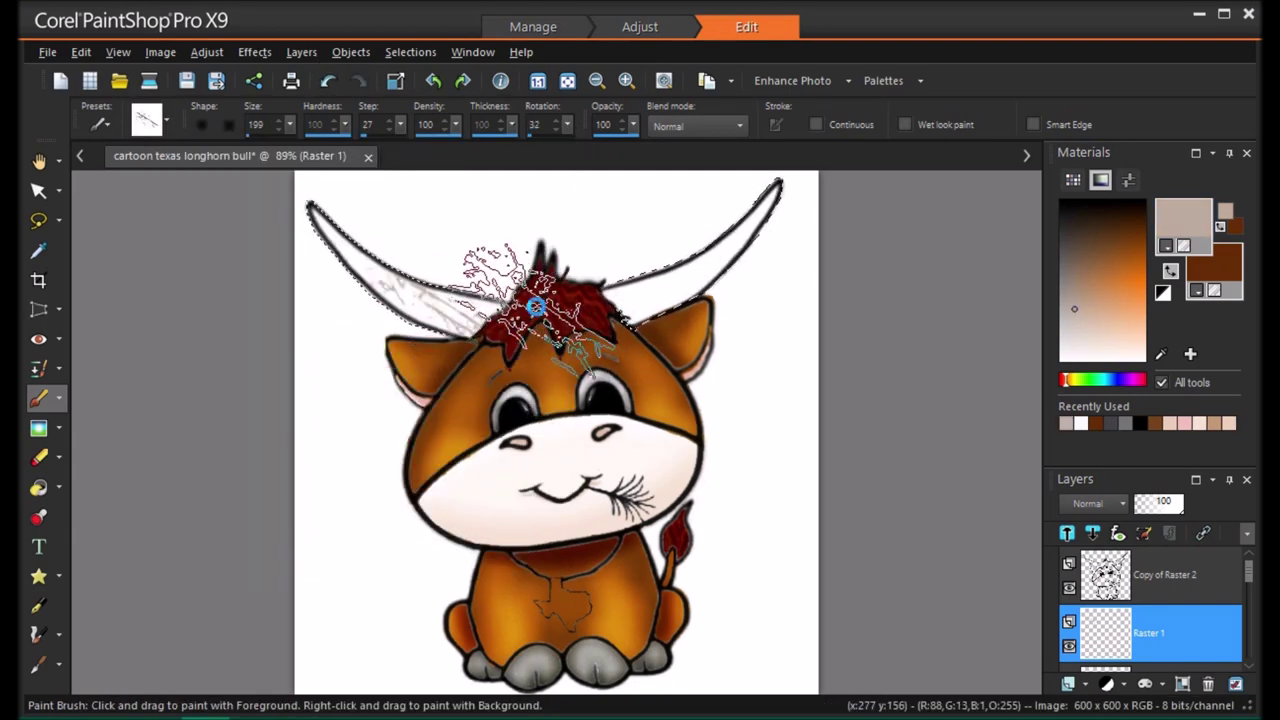
pyautogui.moveTo(567, 124); pyautogui.dragTo(657, 157)
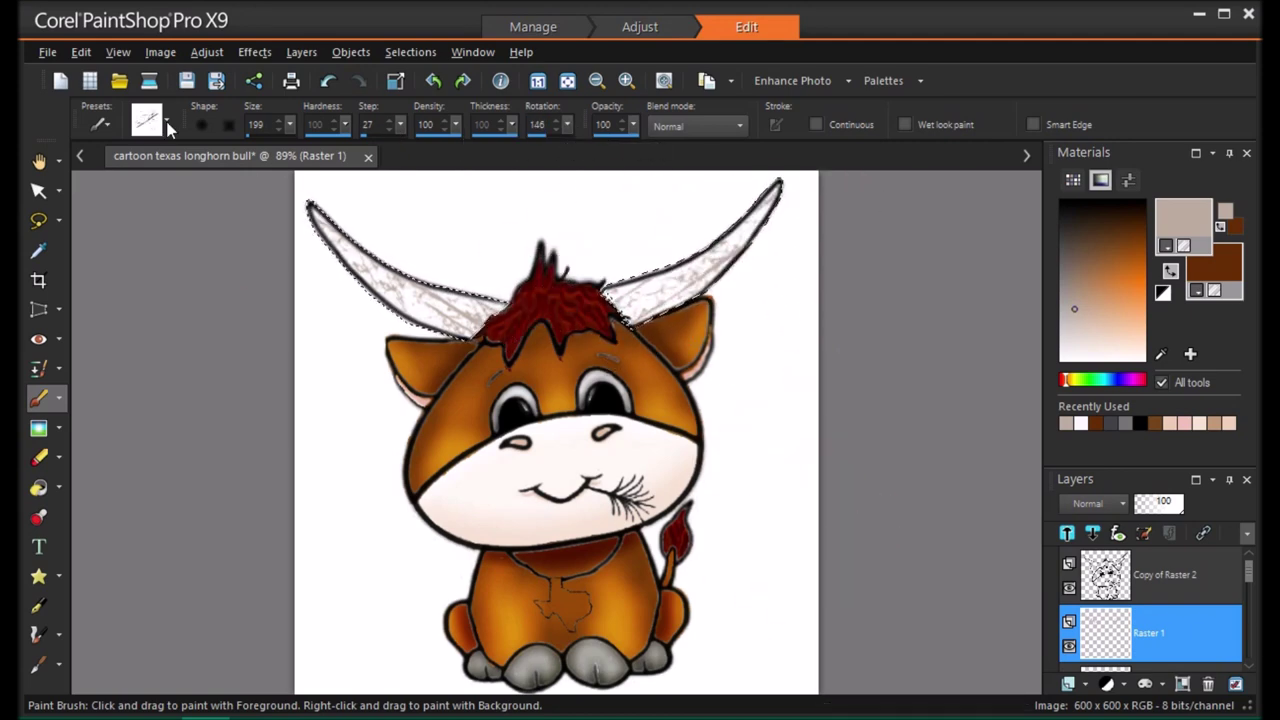
# Switch back to the +Round 05 brush tip and blur the distressed texture on both horns
pyautogui.click(166, 120)
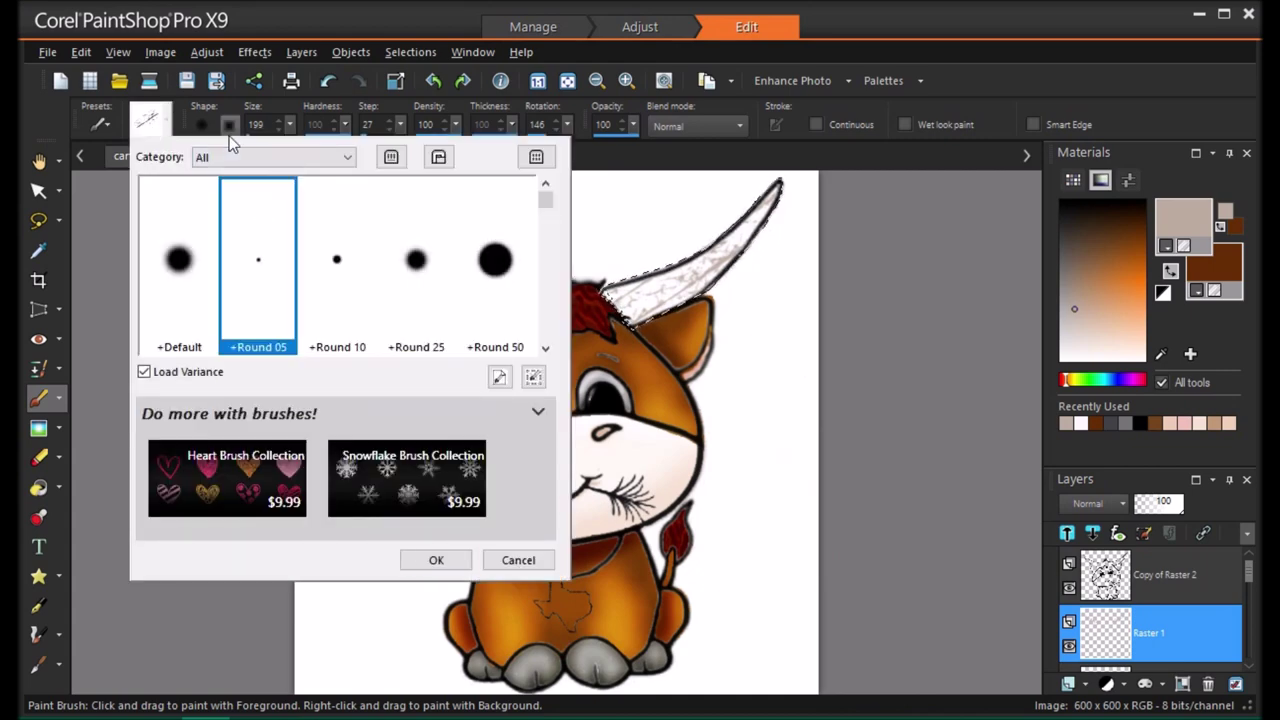
pyautogui.click(452, 560)
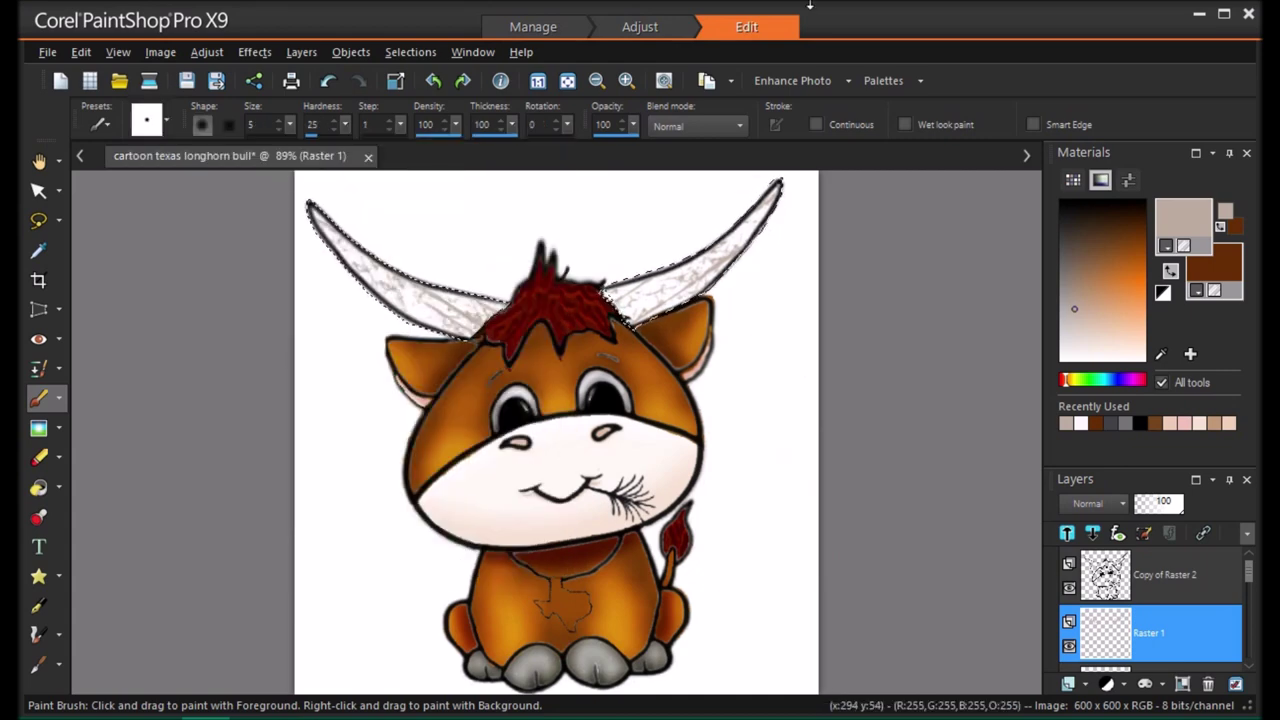
pyautogui.click(207, 51)
pyautogui.moveTo(330, 366)
pyautogui.click(200, 55)
pyautogui.moveTo(232, 366)
pyautogui.click(600, 364)
pyautogui.moveTo(1103, 408); pyautogui.dragTo(1052, 432)
pyautogui.click(972, 451)
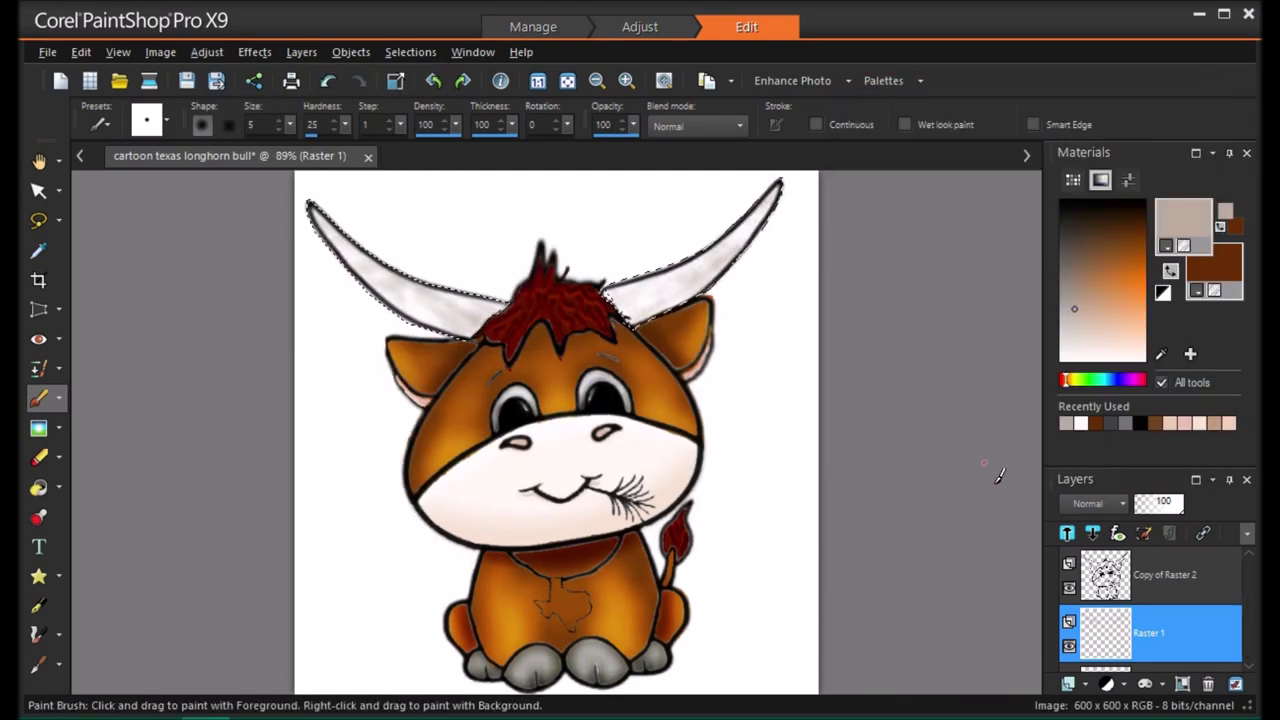
# Add a new raster layer and shade both horn tips grey with a soft size 94 brush at hardness 25
pyautogui.click(1069, 684)
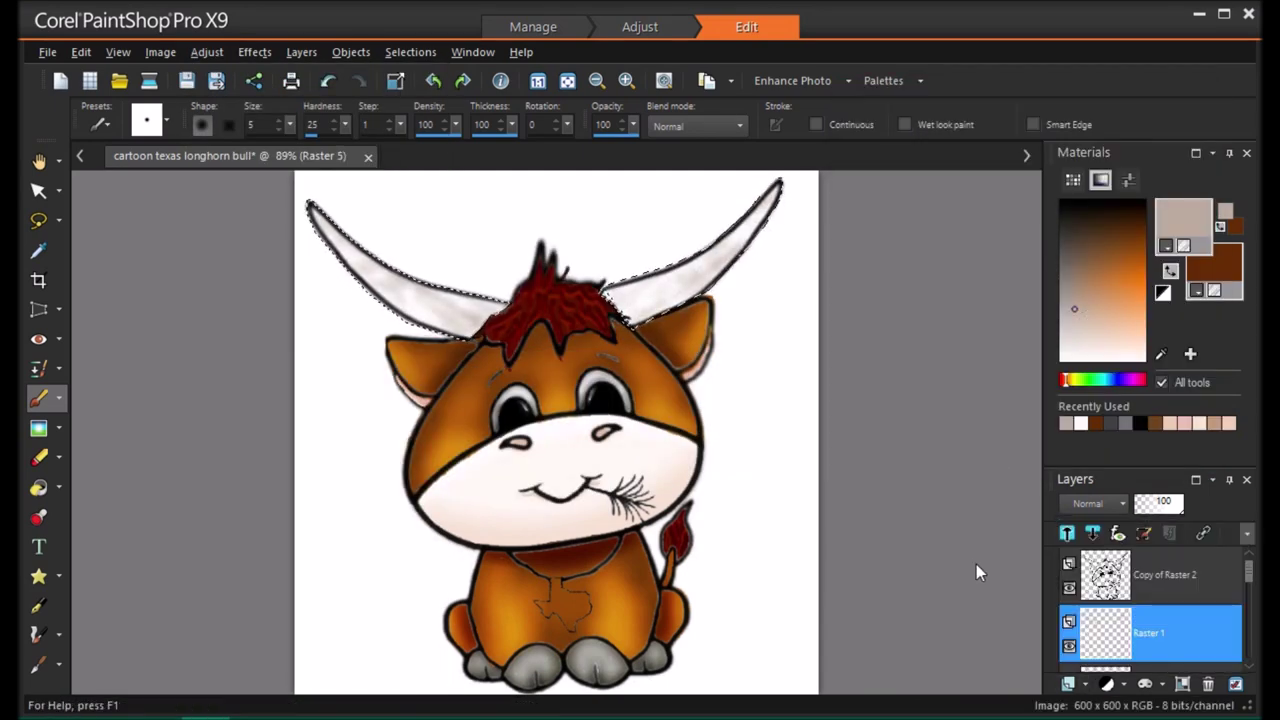
pyautogui.click(1063, 283)
pyautogui.moveTo(335, 243); pyautogui.dragTo(320, 215)
pyautogui.click(318, 215)
pyautogui.click(748, 203)
pyautogui.click(328, 81)
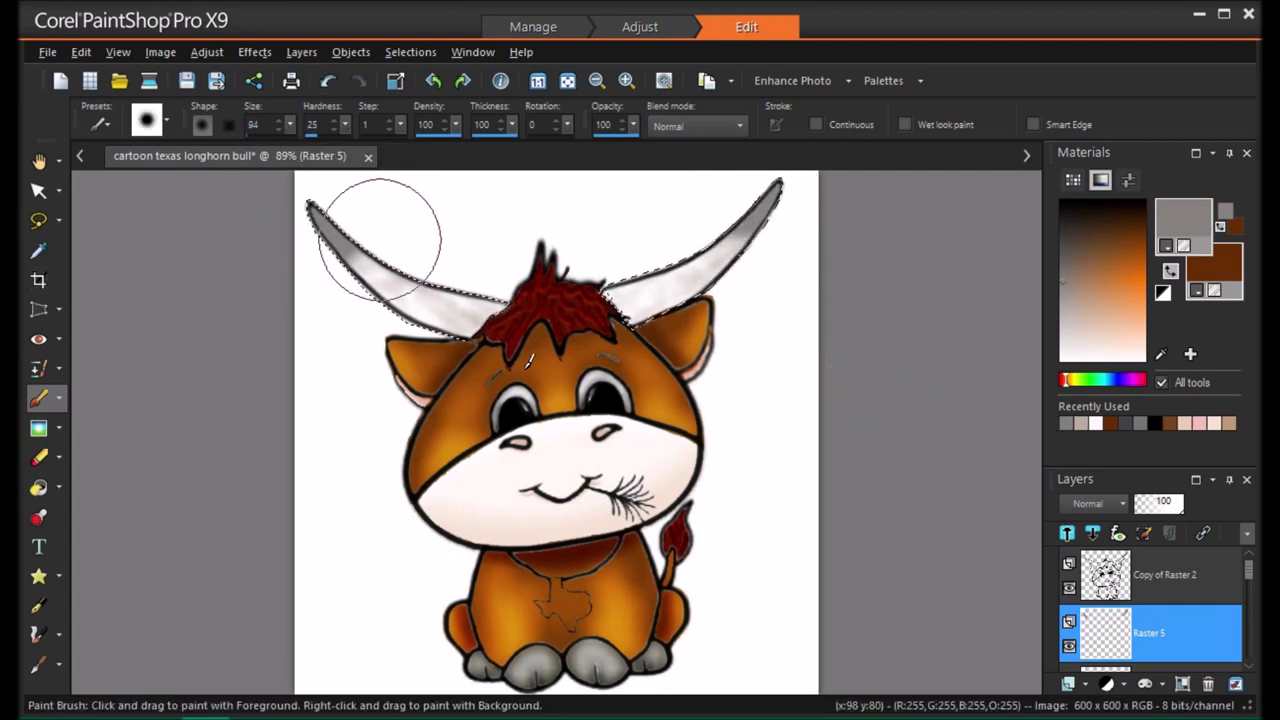
# Blur the grey shading on the horn tips
pyautogui.click(207, 51)
pyautogui.click(495, 366)
pyautogui.moveTo(1070, 422); pyautogui.dragTo(1150, 443)
pyautogui.moveTo(1103, 404); pyautogui.dragTo(1071, 436)
pyautogui.click(956, 452)
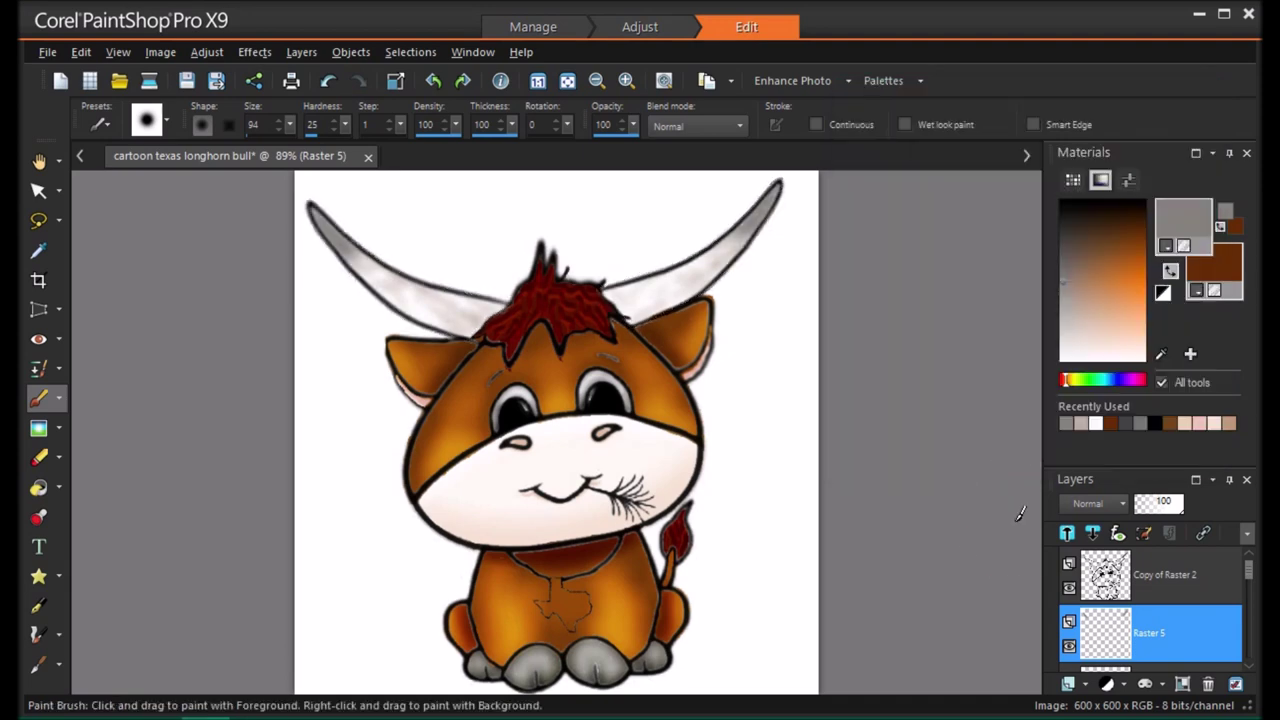
# Set the grey horn-tip shading layer's blend mode to Multiply and duplicate the layer
pyautogui.click(1122, 504)
pyautogui.click(1133, 513)
pyautogui.click(221, 54)
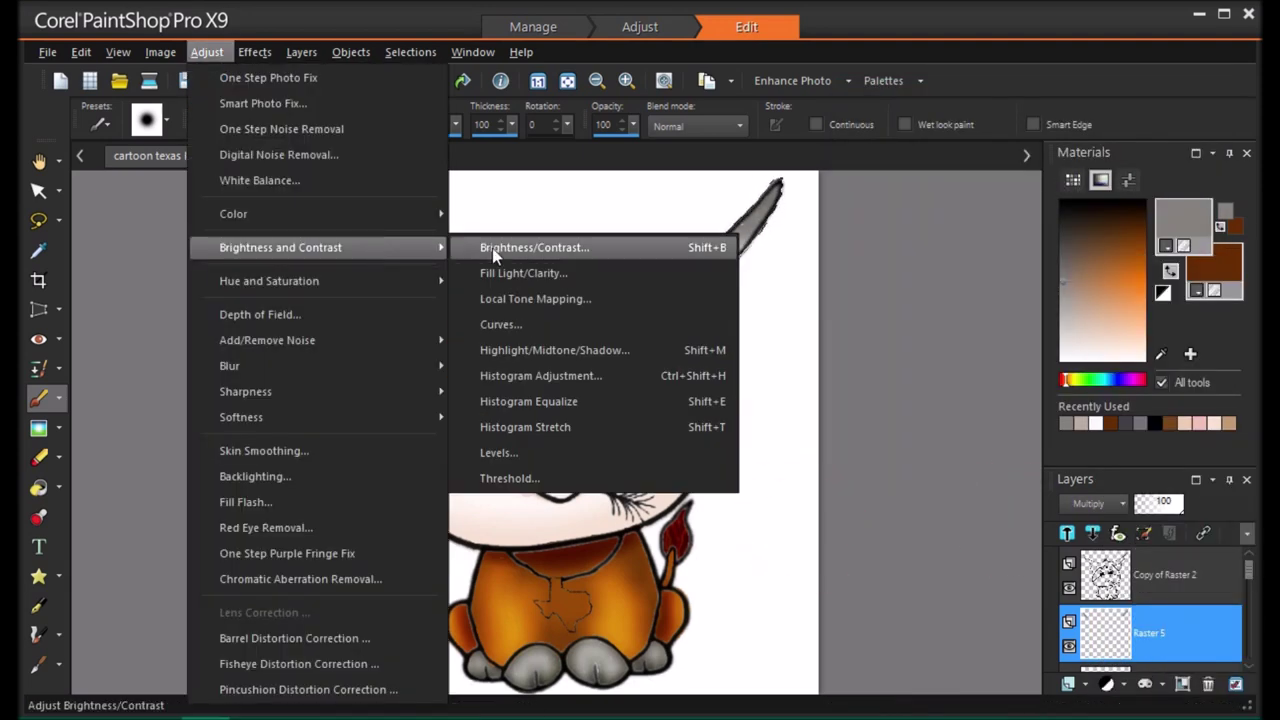
pyautogui.click(915, 268)
pyautogui.hotkey('shift', 'l')
pyautogui.moveTo(1201, 159); pyautogui.dragTo(1151, 193)
pyautogui.moveTo(1030, 159); pyautogui.dragTo(1017, 189)
pyautogui.moveTo(1201, 159); pyautogui.dragTo(1174, 172)
pyautogui.click(975, 207)
pyautogui.click(1168, 577)
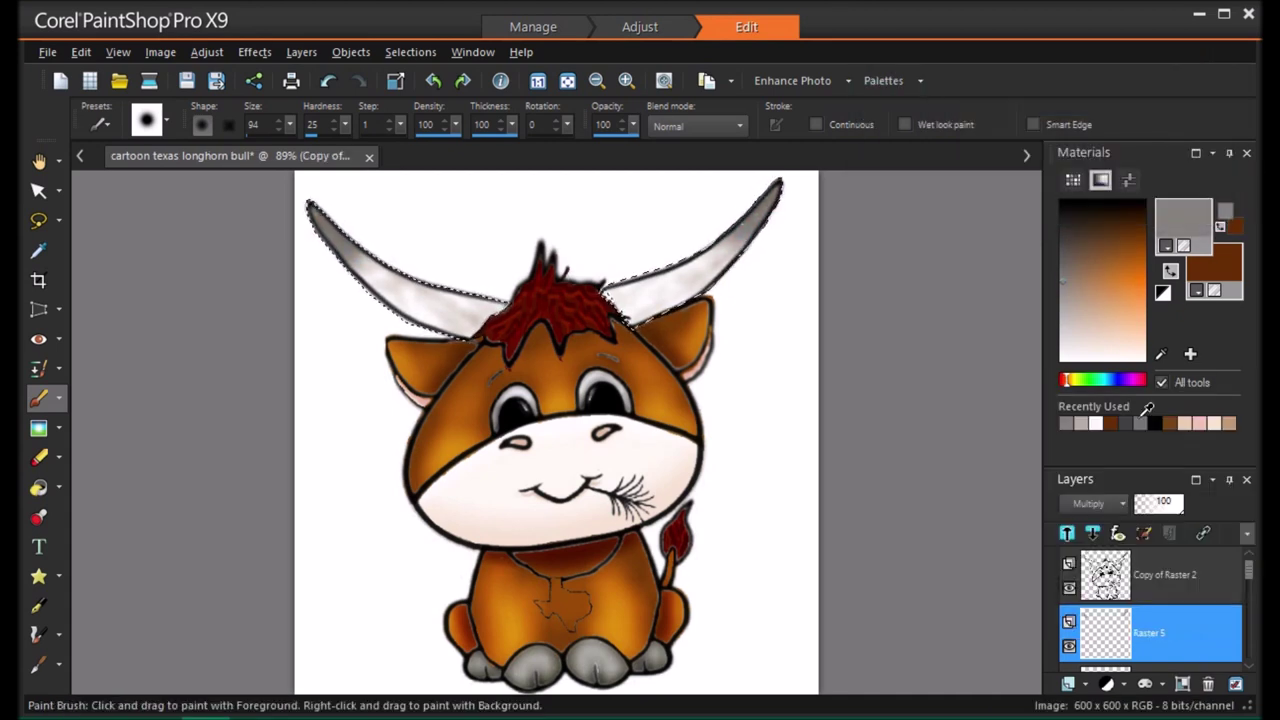
pyautogui.click(38, 191)
pyautogui.click(556, 314)
pyautogui.moveTo(549, 283); pyautogui.dragTo(549, 260)
pyautogui.click(328, 81)
pyautogui.click(328, 81)
# Erase the duplicated shading below both horn tips with a size 66 eraser and soften its edge
pyautogui.click(39, 458)
pyautogui.moveTo(290, 125); pyautogui.dragTo(299, 126)
pyautogui.moveTo(362, 267); pyautogui.dragTo(466, 274)
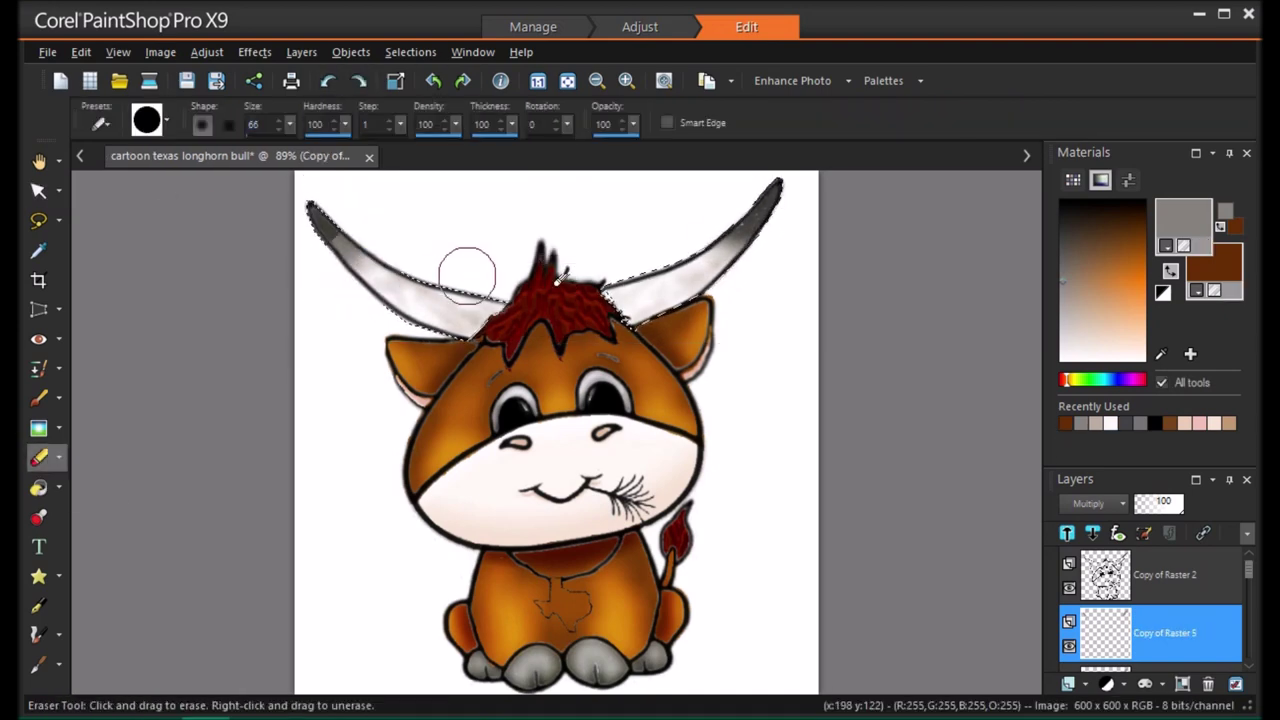
pyautogui.moveTo(743, 237); pyautogui.dragTo(722, 262)
pyautogui.click(162, 52)
pyautogui.click(342, 320)
pyautogui.moveTo(1101, 406); pyautogui.dragTo(1128, 411)
pyautogui.click(976, 451)
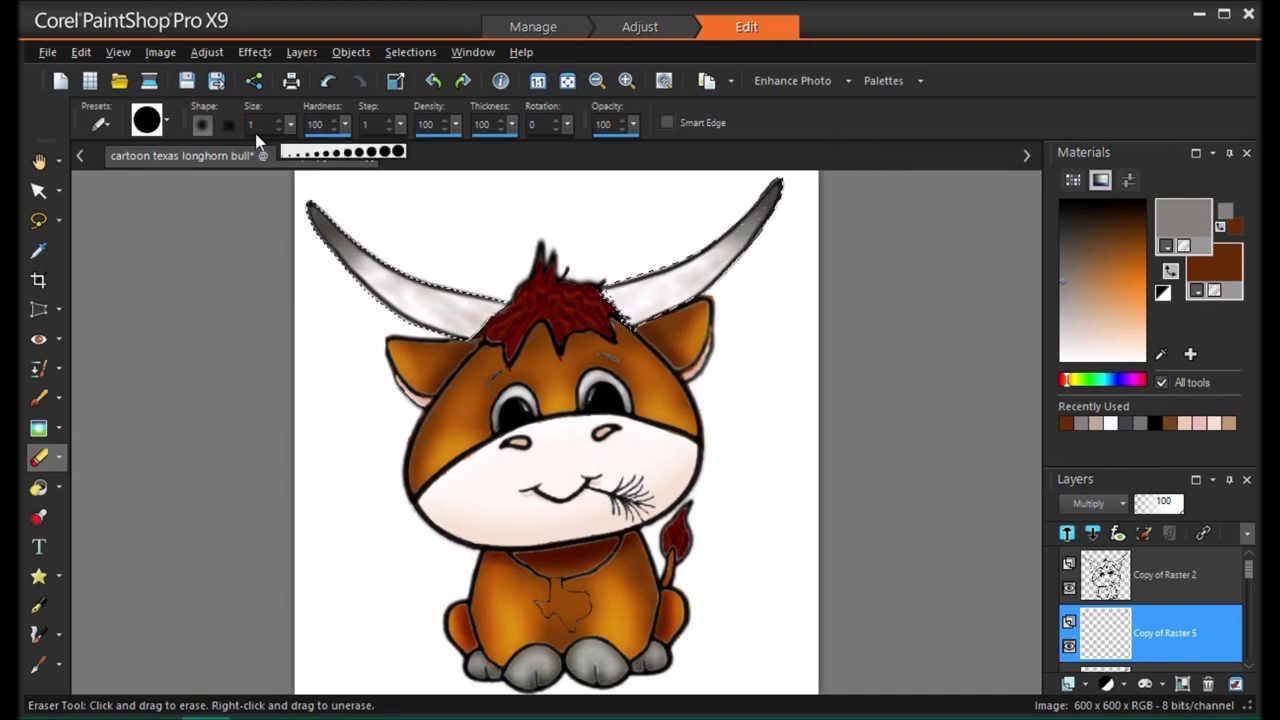
# Select the Texas-shaped pendant with a point-to-point freehand selection and paint it white with a size 19 brush
pyautogui.click(38, 220)
pyautogui.rightClick(100, 256)
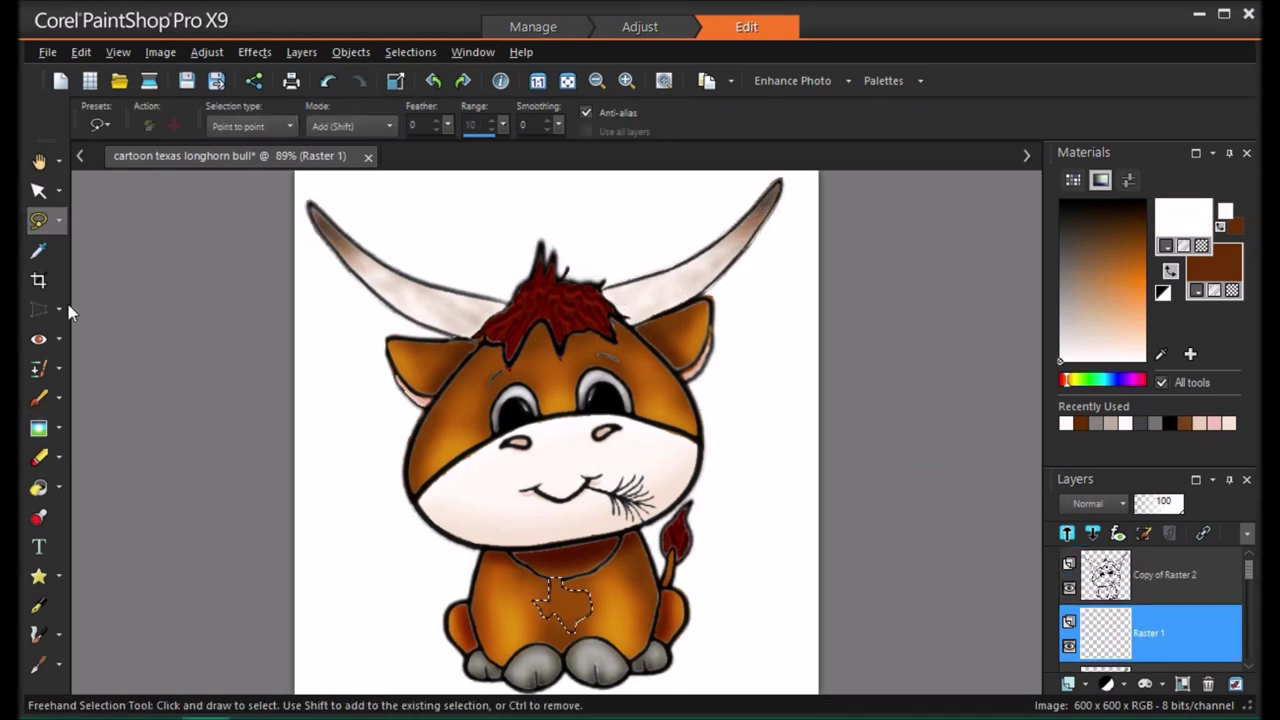
pyautogui.click(39, 397)
pyautogui.moveTo(545, 590); pyautogui.dragTo(553, 605)
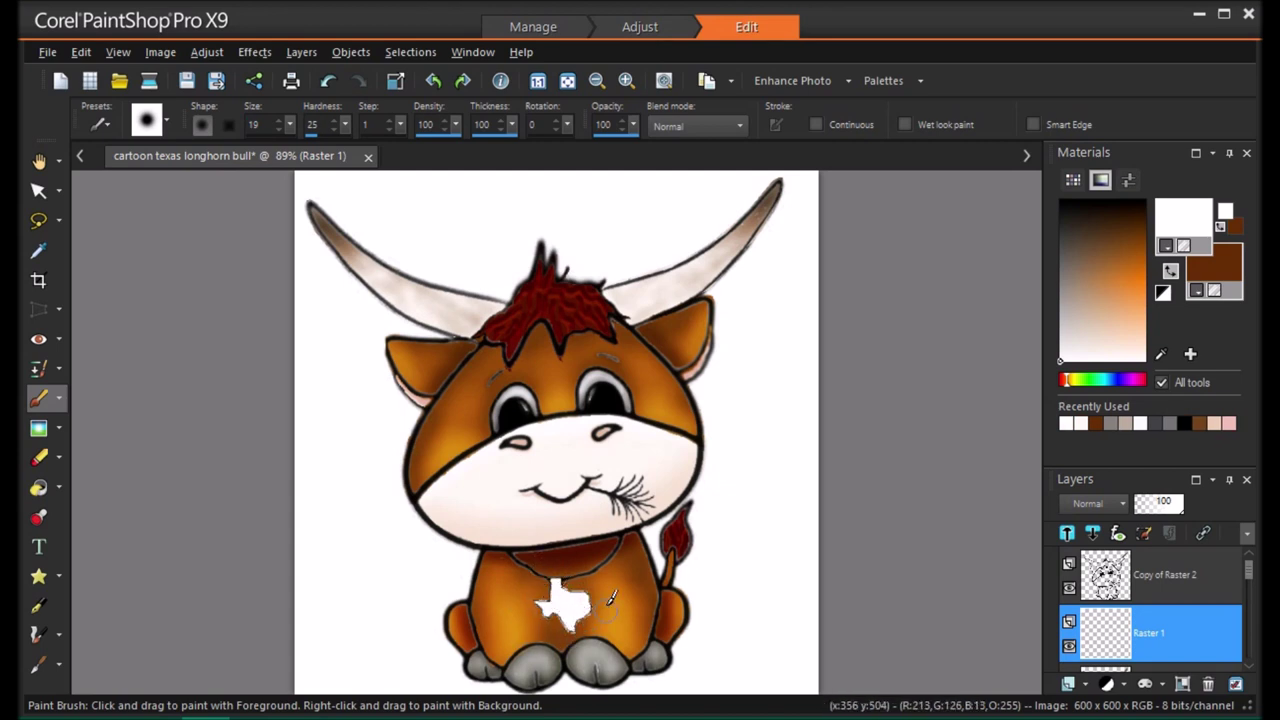
# Add a new raster layer and draw a dark indigo vertical dividing line, 5.05 wide, down the Texas pendant with the Pen tool
pyautogui.moveTo(290, 125); pyautogui.dragTo(283, 130)
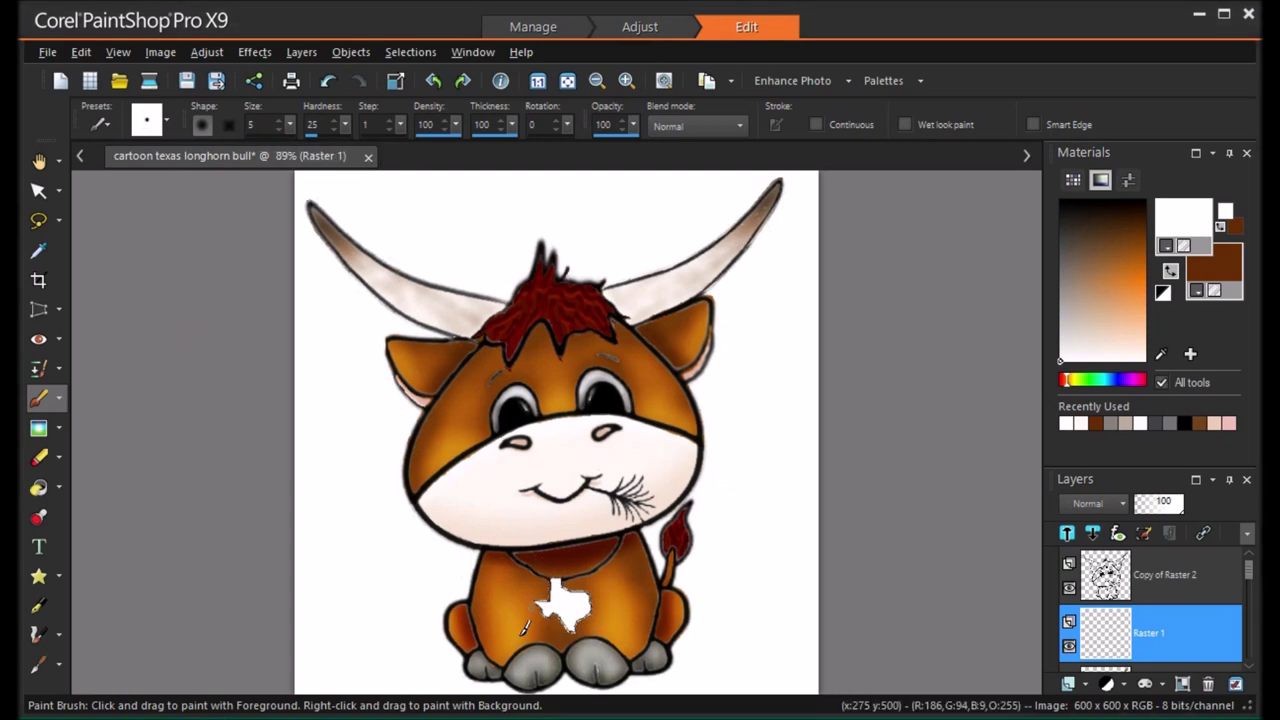
pyautogui.click(1120, 380)
pyautogui.click(1117, 235)
pyautogui.click(1068, 684)
pyautogui.click(636, 580)
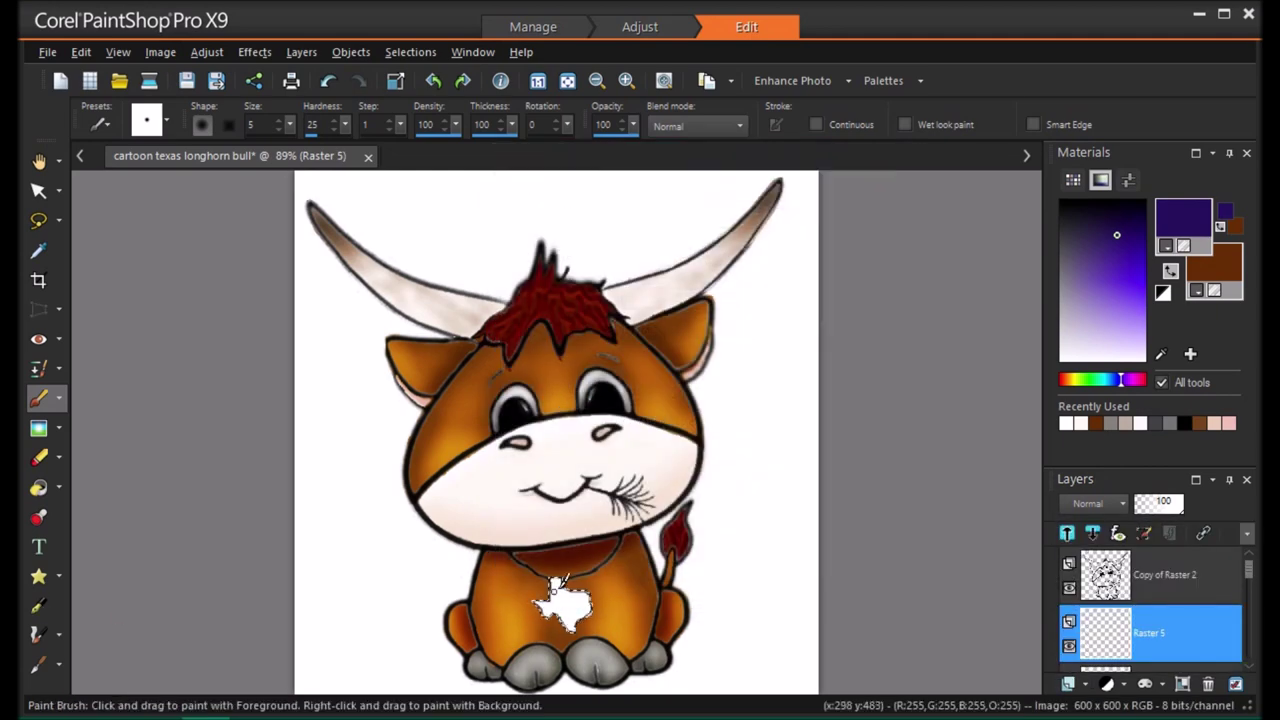
pyautogui.click(38, 605)
pyautogui.click(566, 644)
pyautogui.click(328, 80)
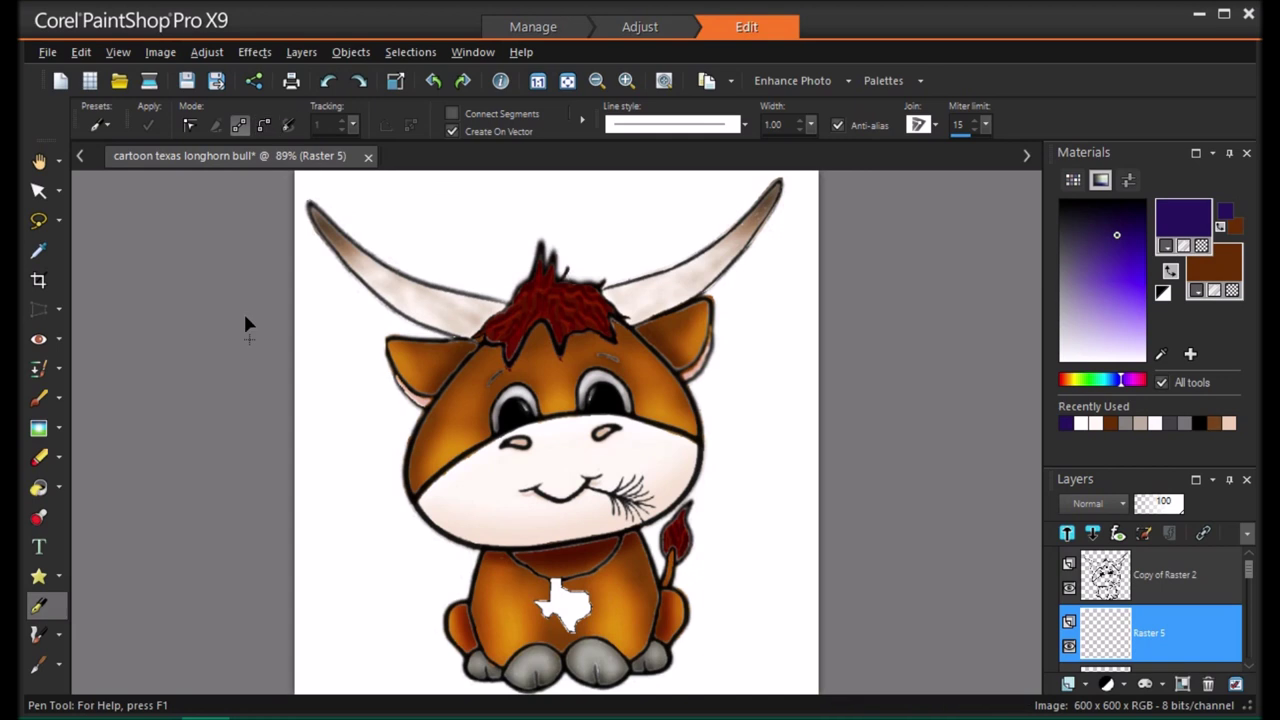
pyautogui.moveTo(561, 580)
pyautogui.mouseDown()
pyautogui.moveTo(554, 650)
pyautogui.moveTo(556, 620)
pyautogui.moveTo(557, 632)
pyautogui.mouseUp()
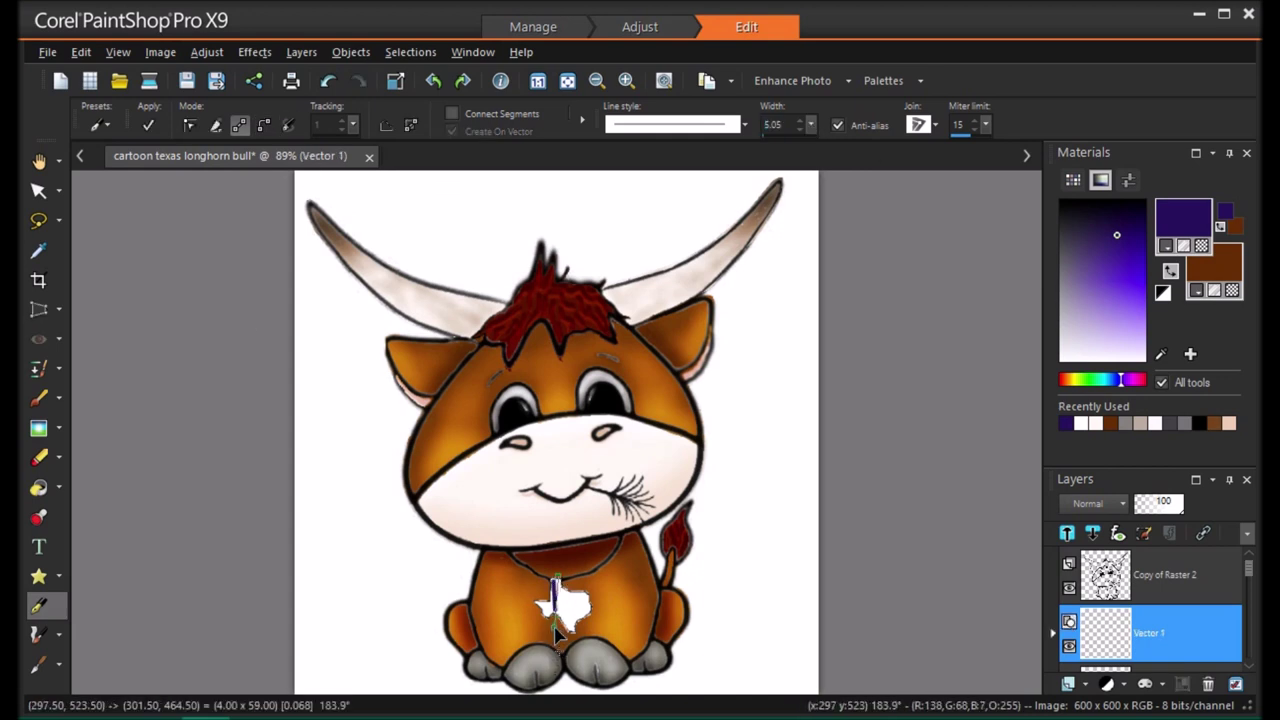
# Paint the pendant's western part dark indigo with the size 5 brush, undoing the stray last stroke
pyautogui.click(38, 397)
pyautogui.moveTo(549, 607); pyautogui.dragTo(549, 601)
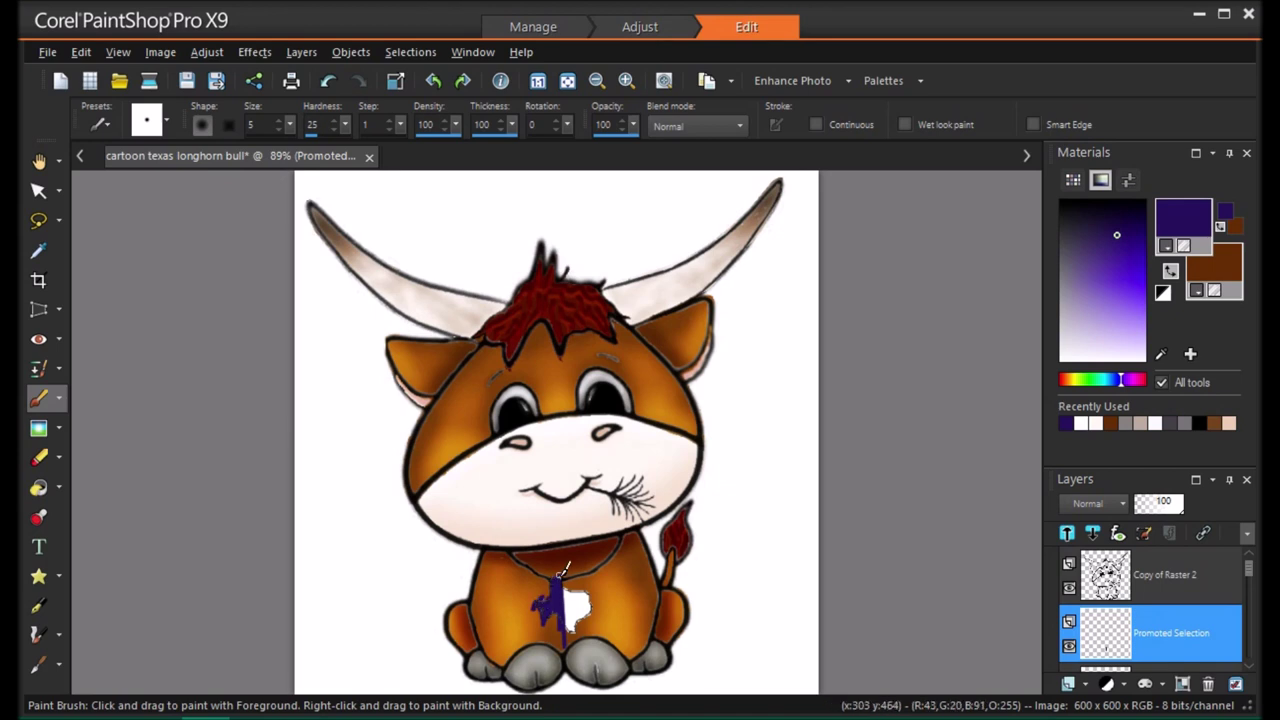
pyautogui.hotkey('ctrl', 'z')
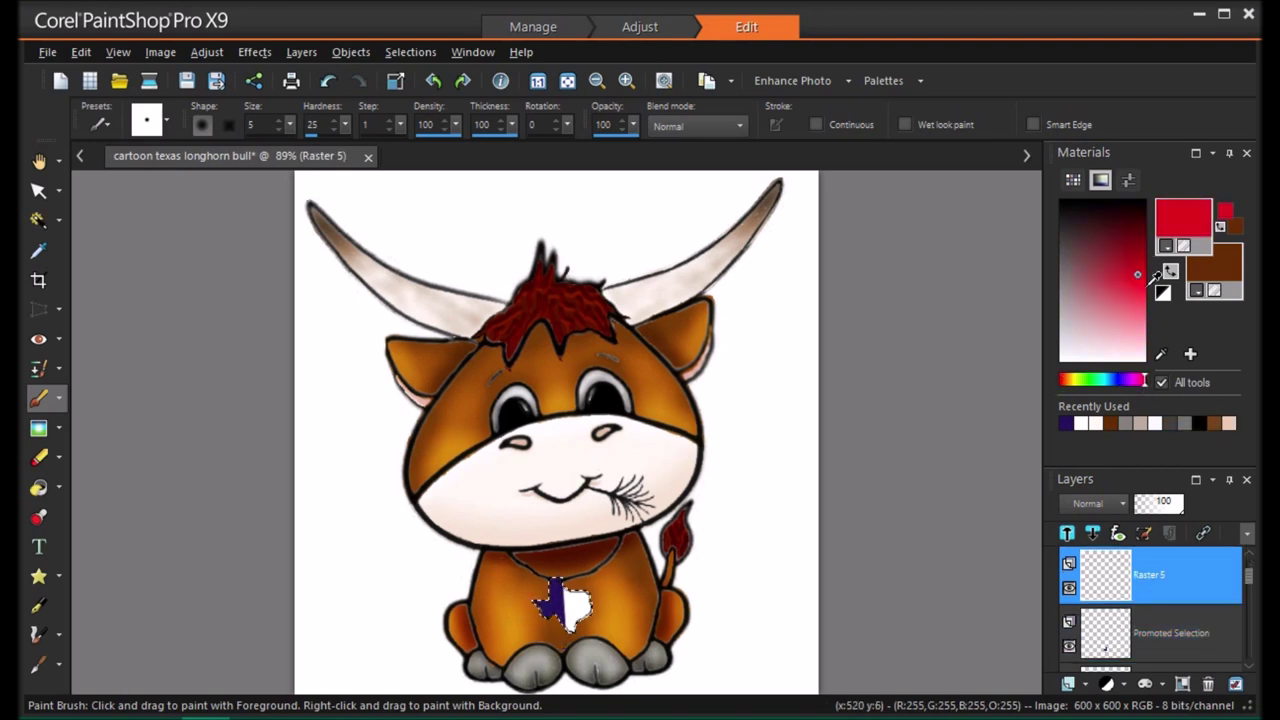
# Draw a red horizontal line, 5.05 wide, across the pendant's white part and fill the area below it with red
pyautogui.click(46, 610)
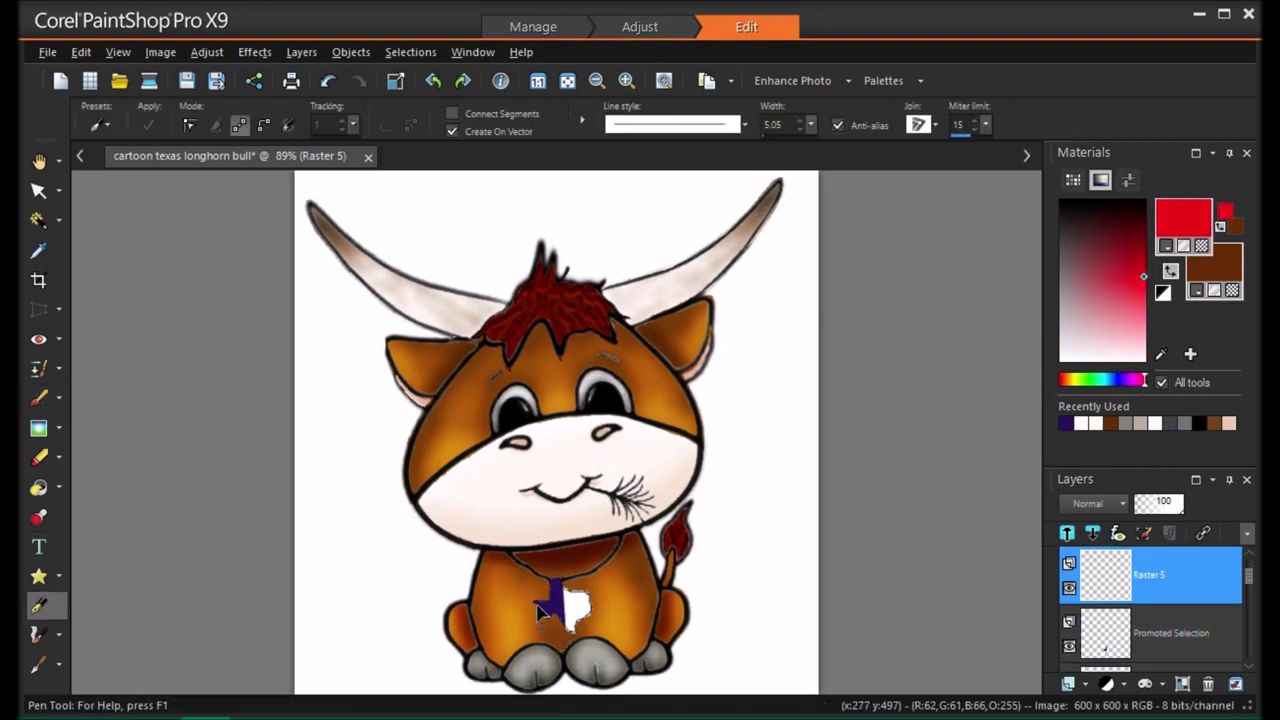
pyautogui.moveTo(591, 604); pyautogui.dragTo(565, 604)
pyautogui.click(328, 82)
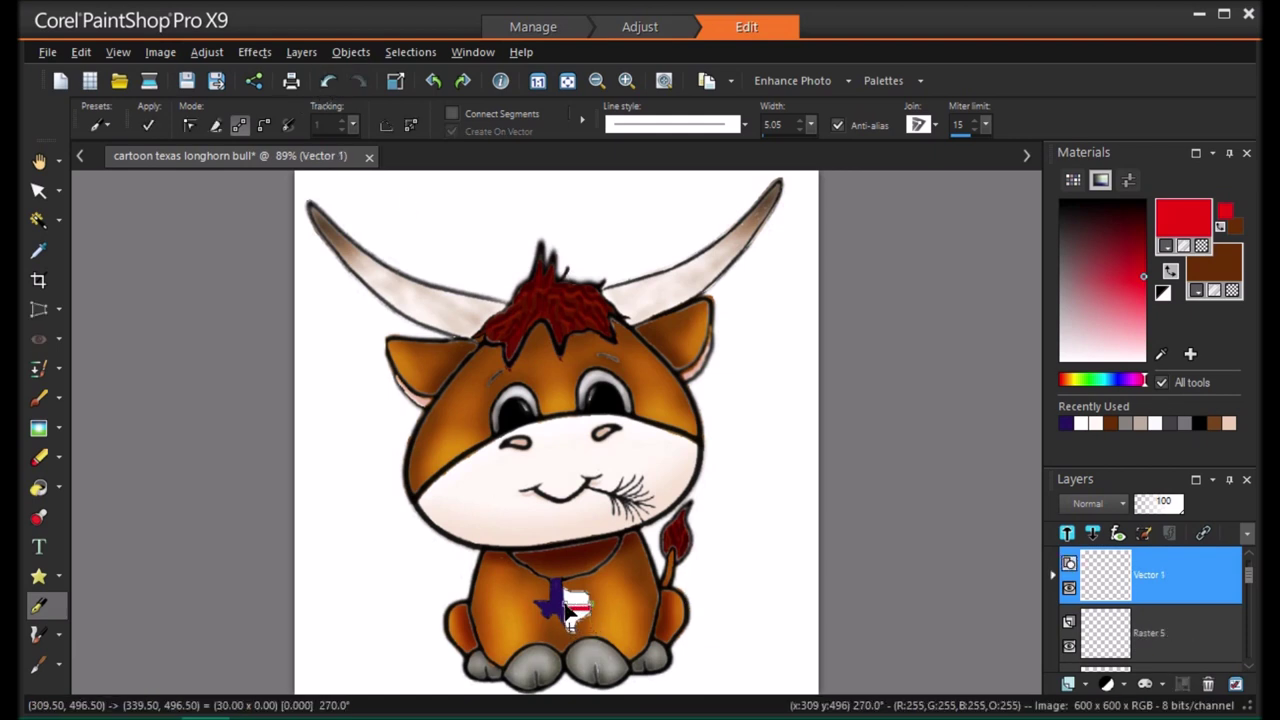
pyautogui.click(38, 487)
pyautogui.click(577, 606)
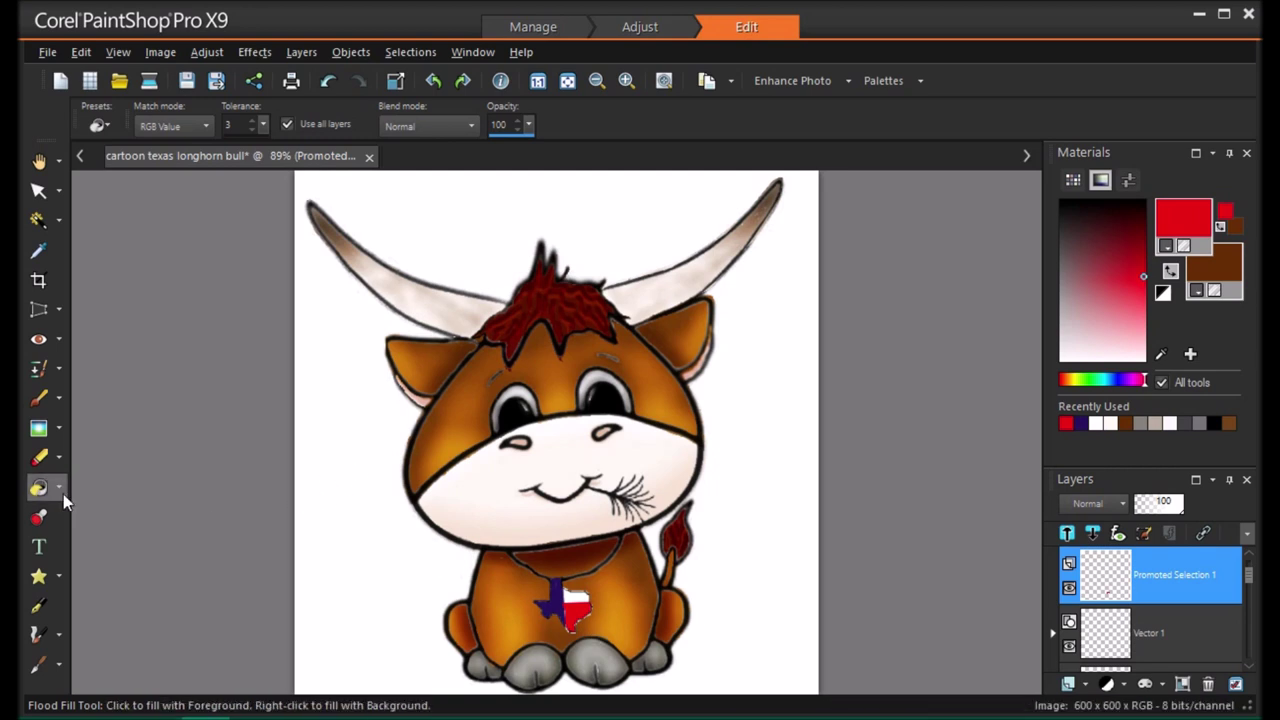
# Trim excess colour from the pendant's red and indigo layers with a square size 103 eraser
pyautogui.click(38, 457)
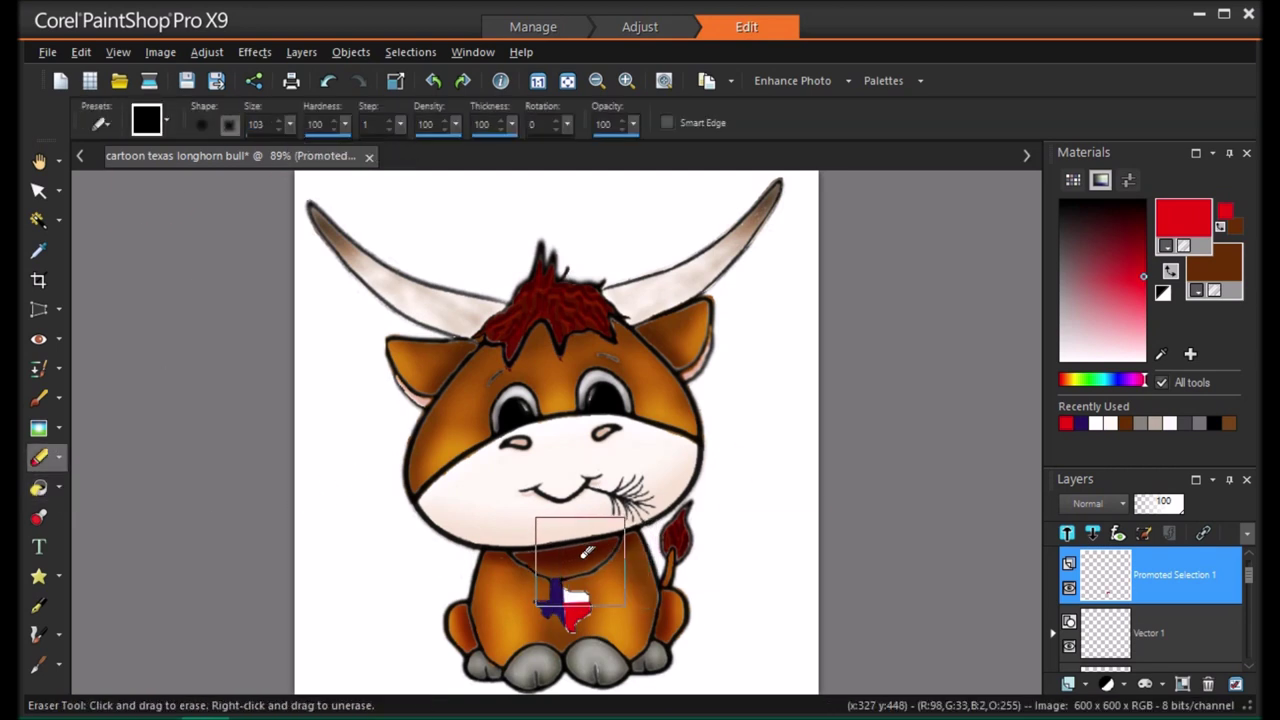
pyautogui.click(582, 562)
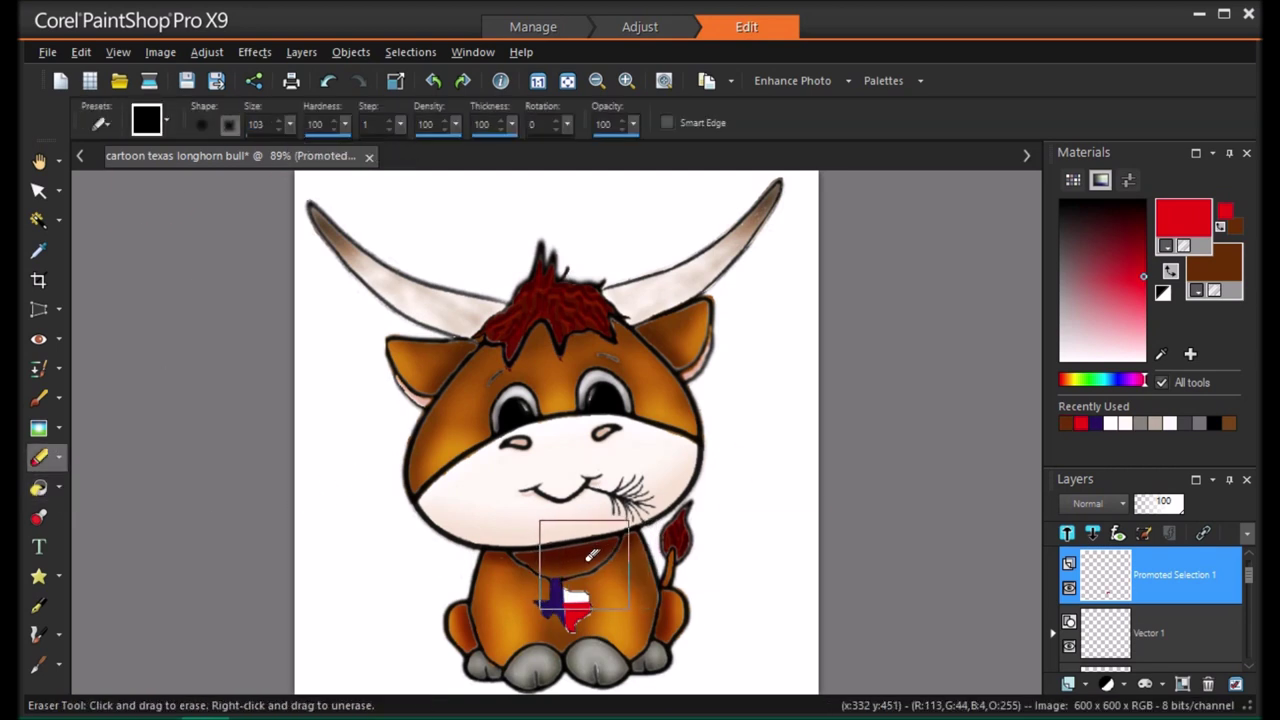
pyautogui.click(1180, 635)
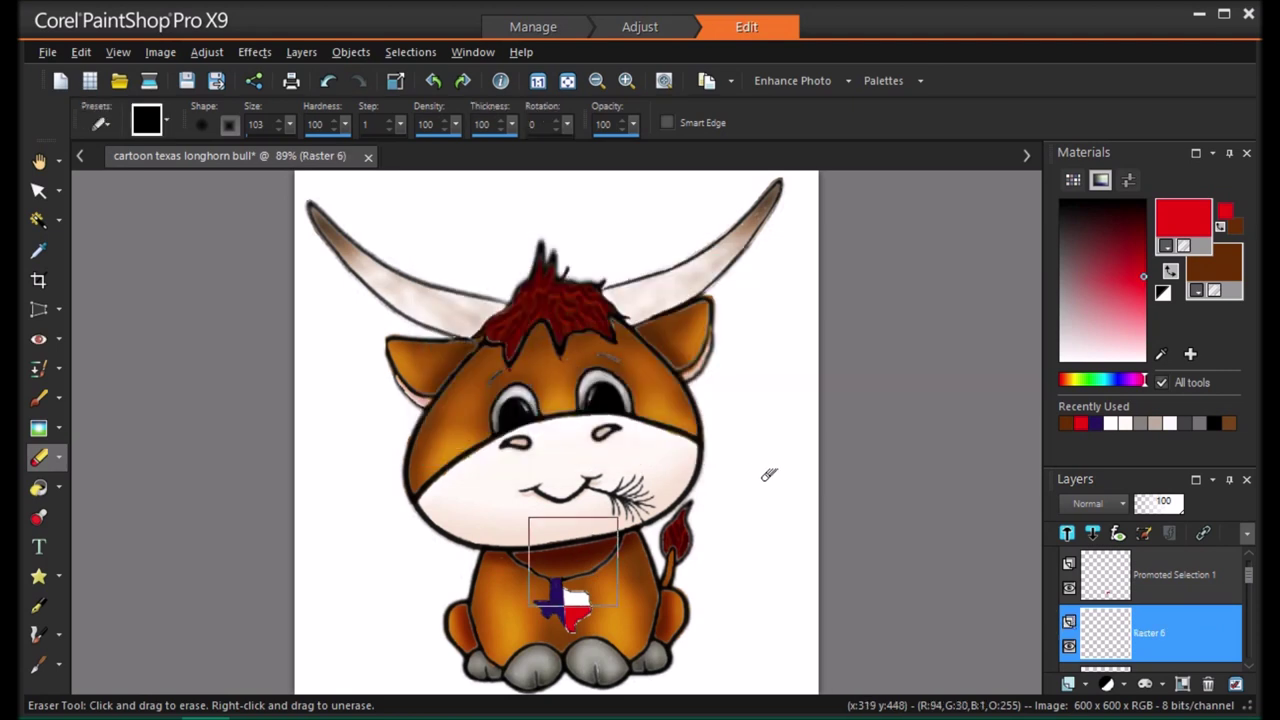
pyautogui.scroll(-2, 1150, 620)
pyautogui.click(1170, 633)
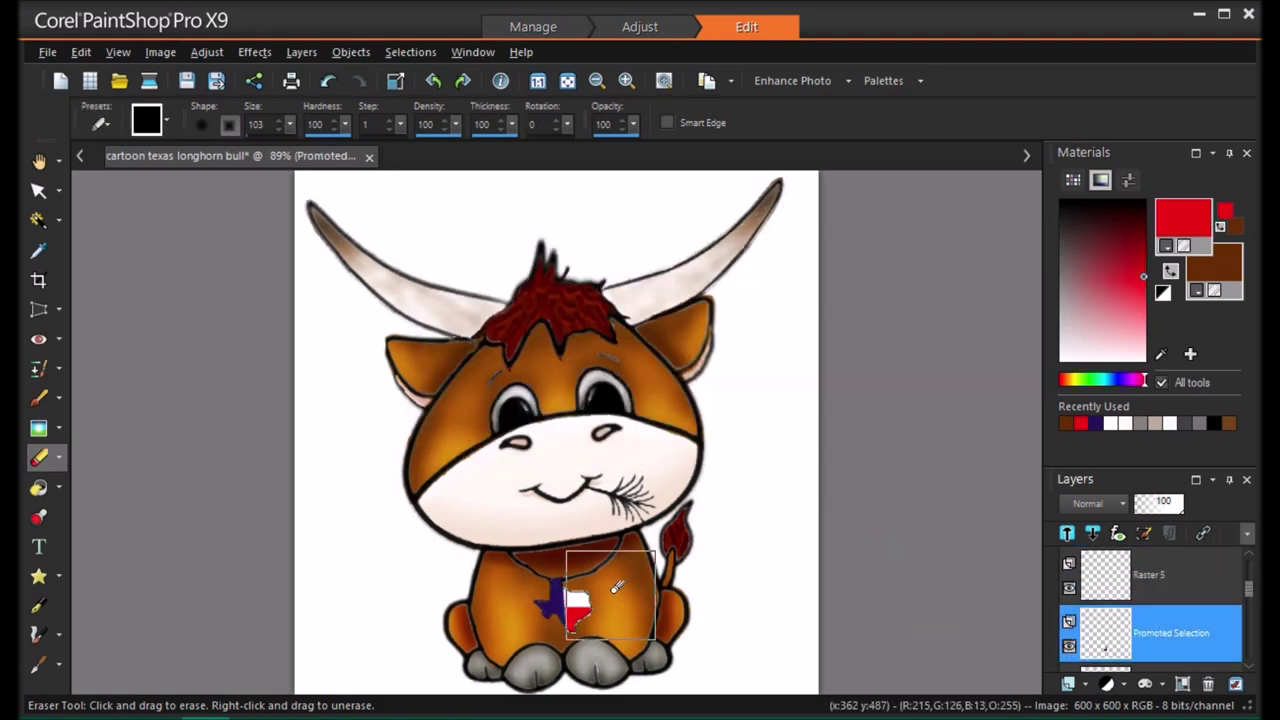
pyautogui.scroll(2, 1230, 620)
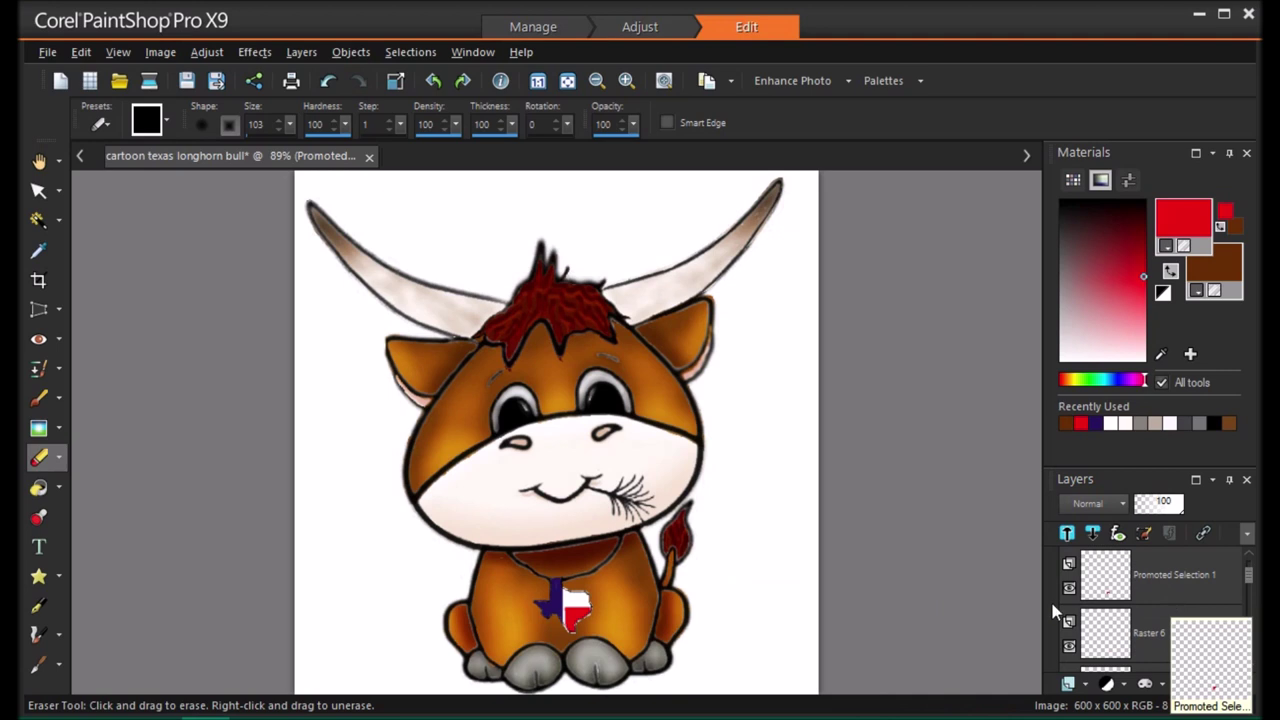
# Touch up the pendant's red section with brush and eraser, and add a white star to its indigo section
pyautogui.click(39, 398)
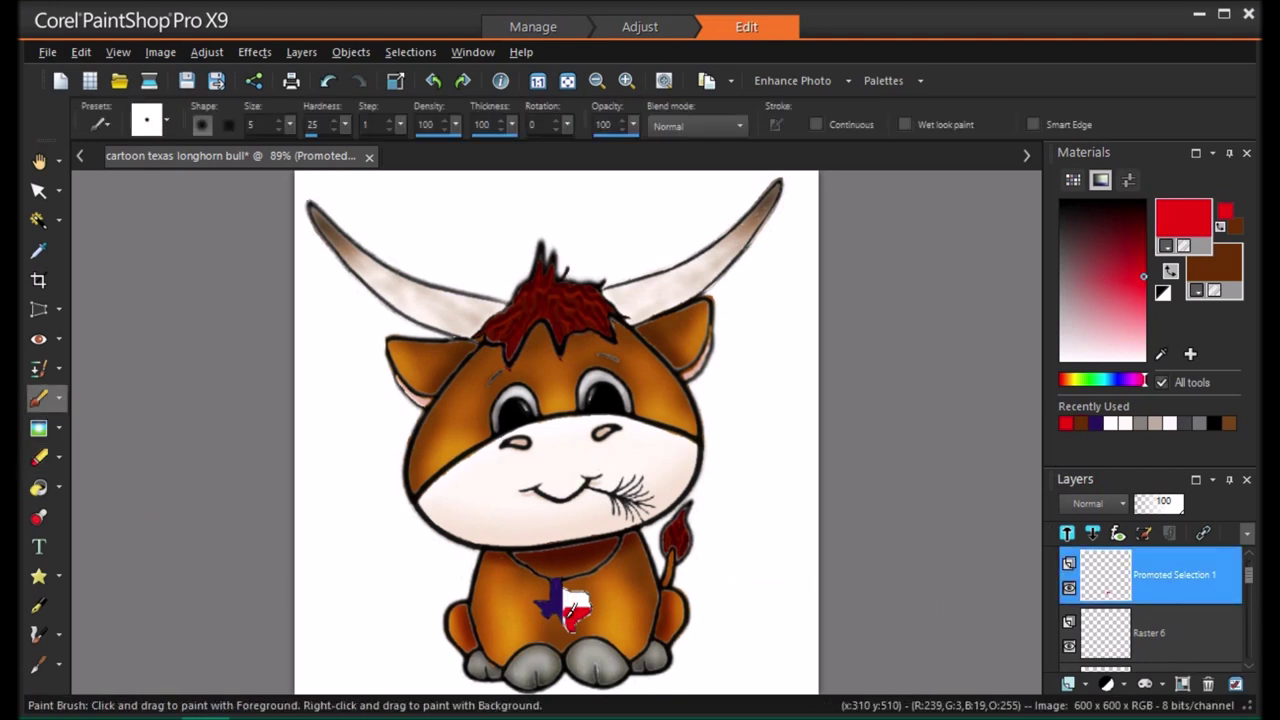
pyautogui.click(39, 457)
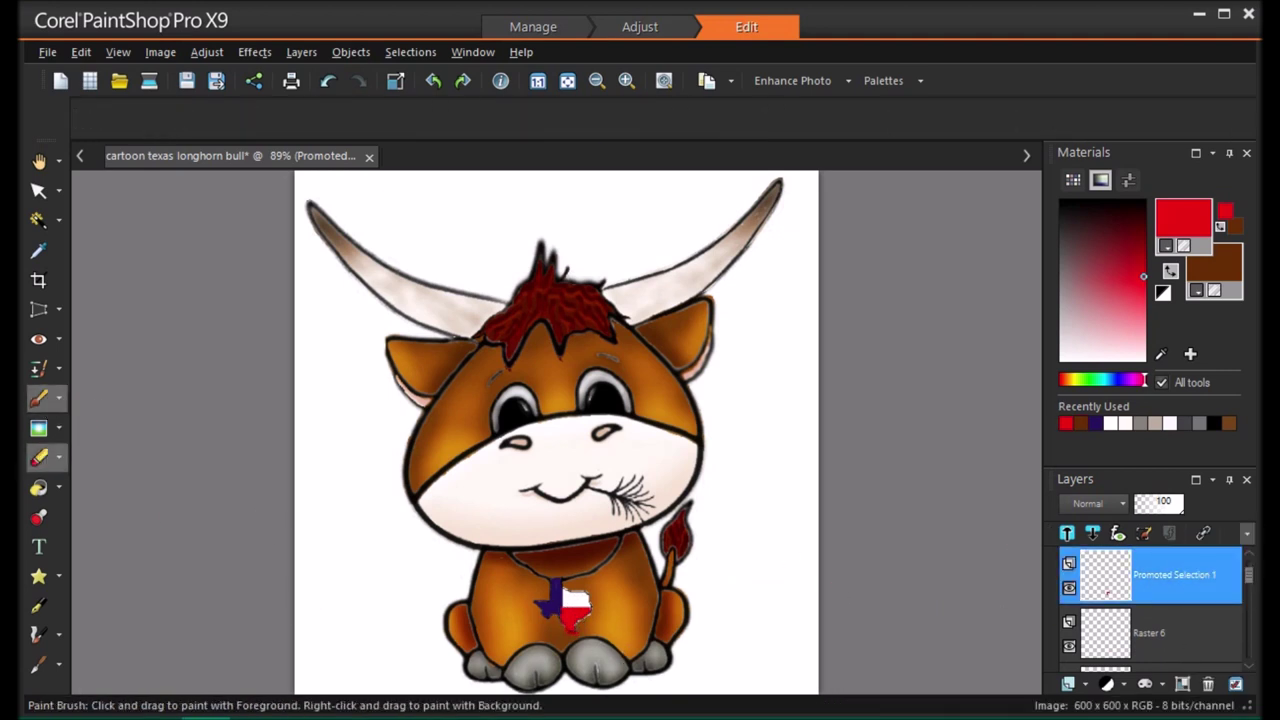
pyautogui.moveTo(289, 126); pyautogui.dragTo(276, 134)
pyautogui.click(39, 398)
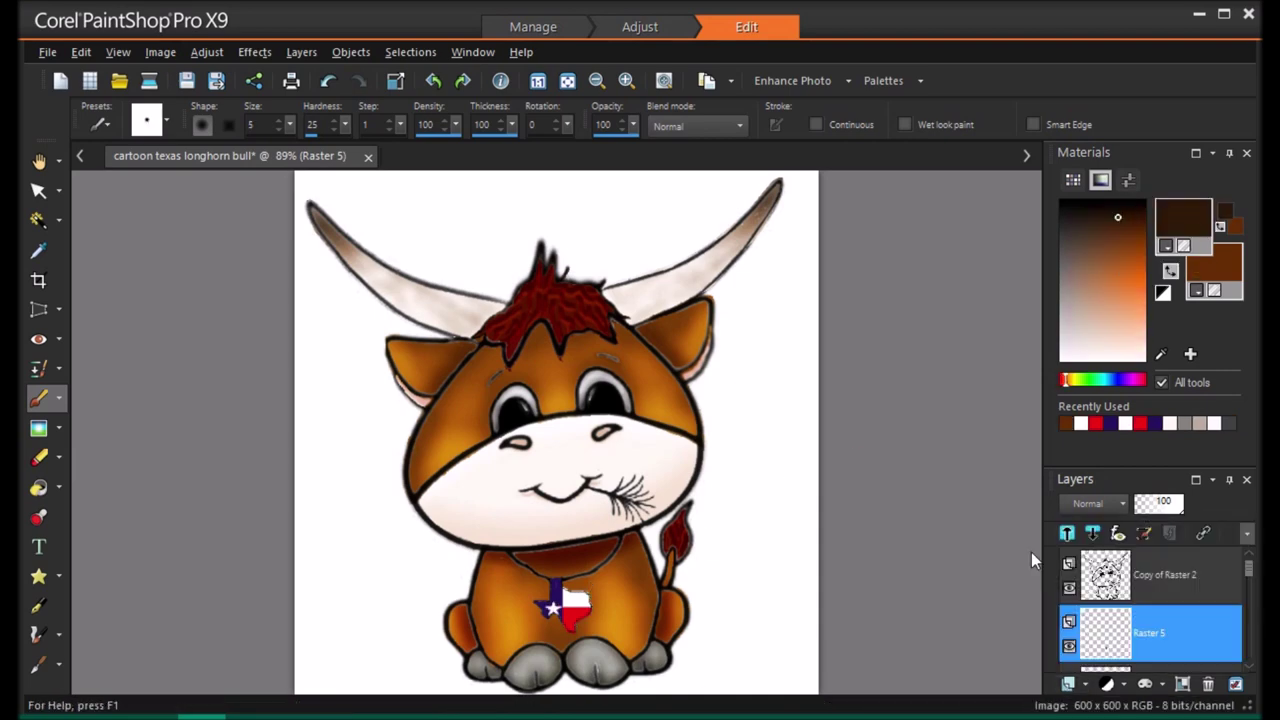
# Trace the necklace cord in dark brown on a separate raster layer, undoing the unwanted stroke
pyautogui.scroll(4, 558, 580)
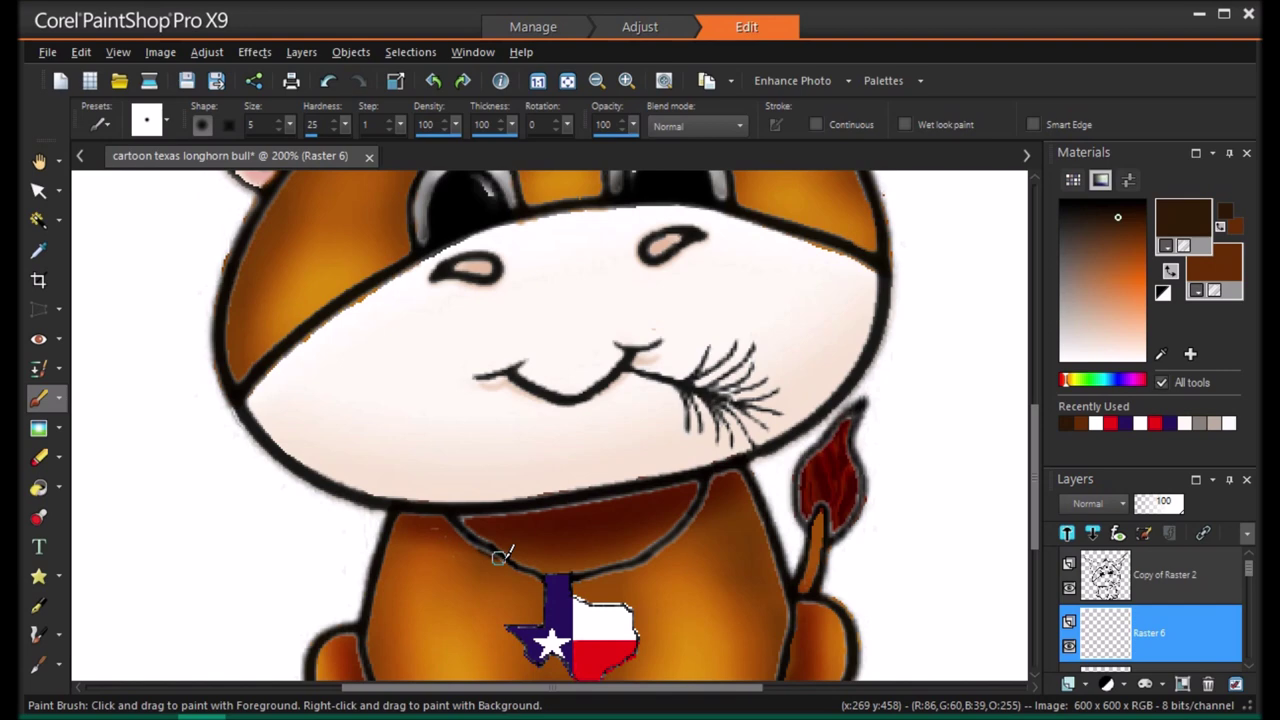
pyautogui.click(328, 80)
pyautogui.click(567, 80)
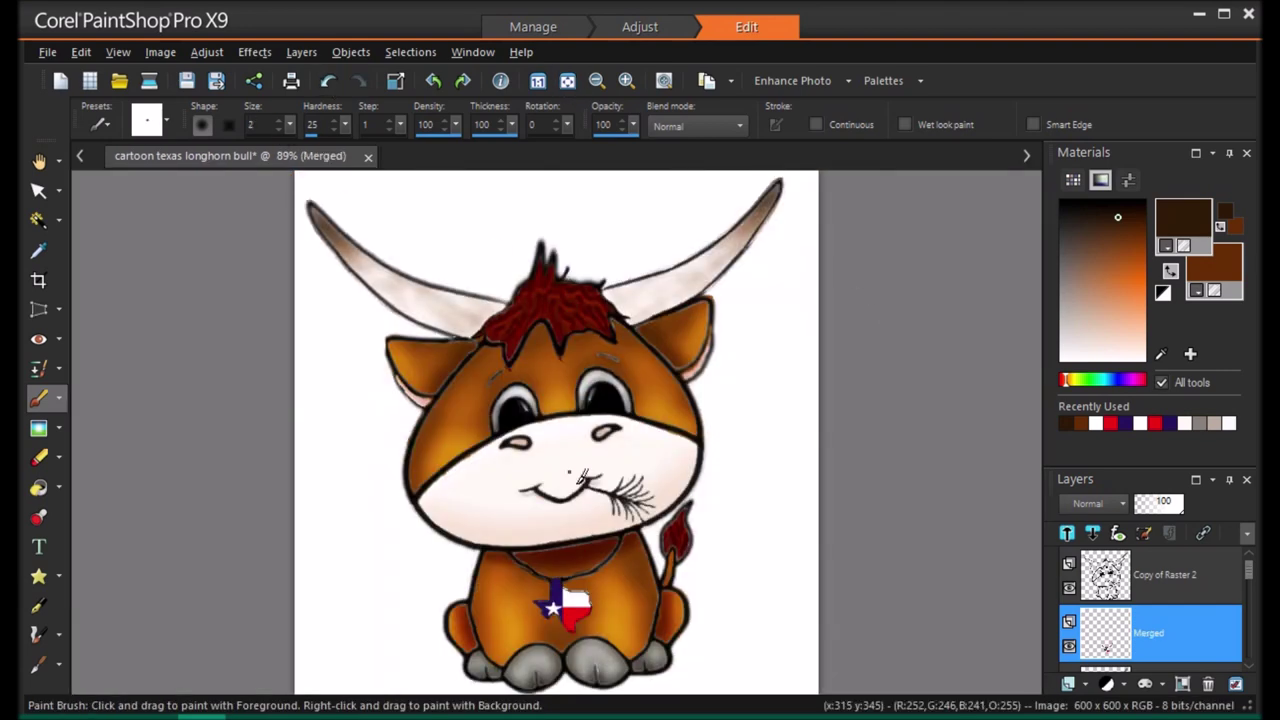
# Add a new raster layer and paint the grass sprig beside the mouth khaki with a size 2 brush
pyautogui.rightClick(1087, 656)
pyautogui.click(1068, 684)
pyautogui.click(1140, 337)
pyautogui.click(1071, 381)
pyautogui.click(1093, 294)
pyautogui.moveTo(1071, 381); pyautogui.dragTo(1072, 381)
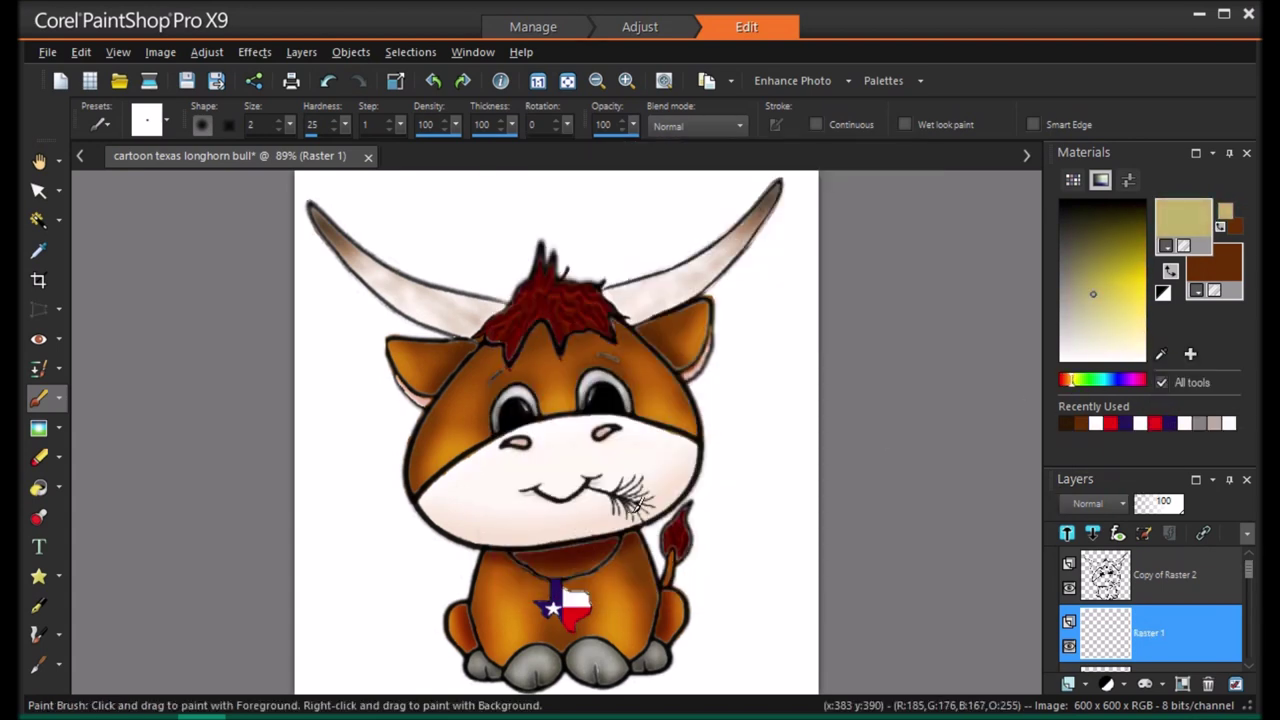
pyautogui.moveTo(588, 488); pyautogui.dragTo(638, 512)
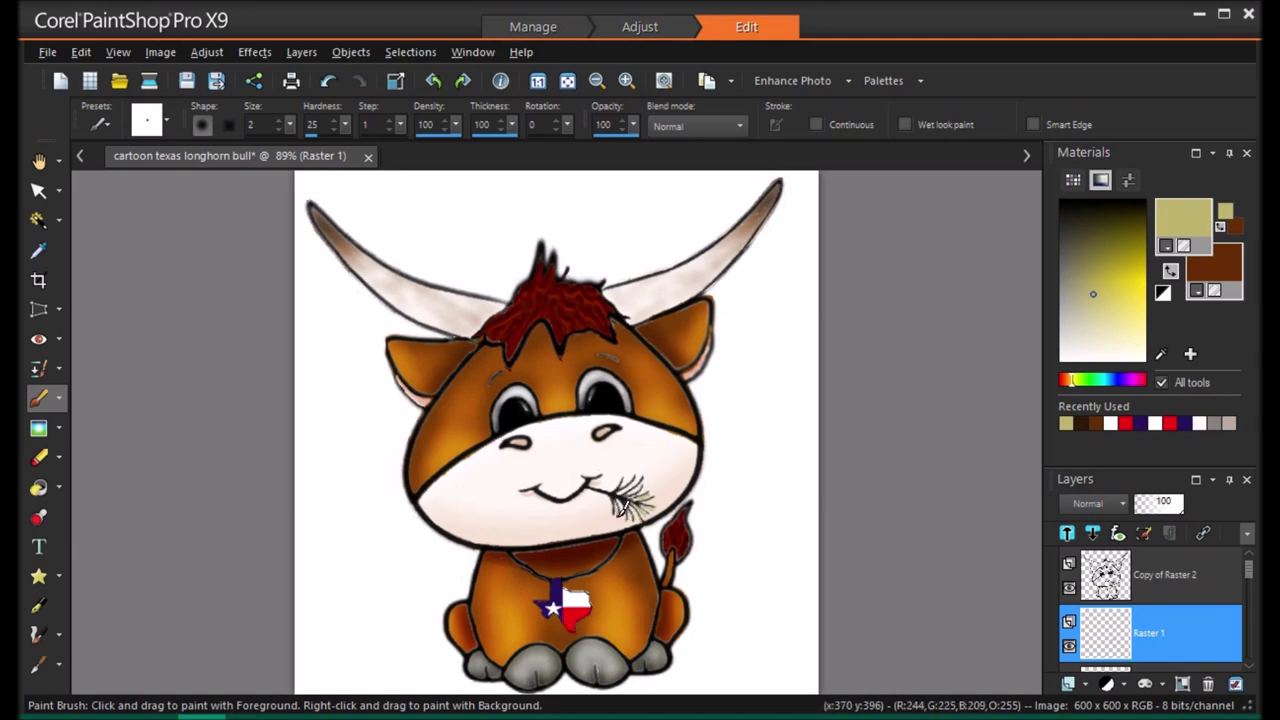
pyautogui.moveTo(642, 480); pyautogui.dragTo(618, 496)
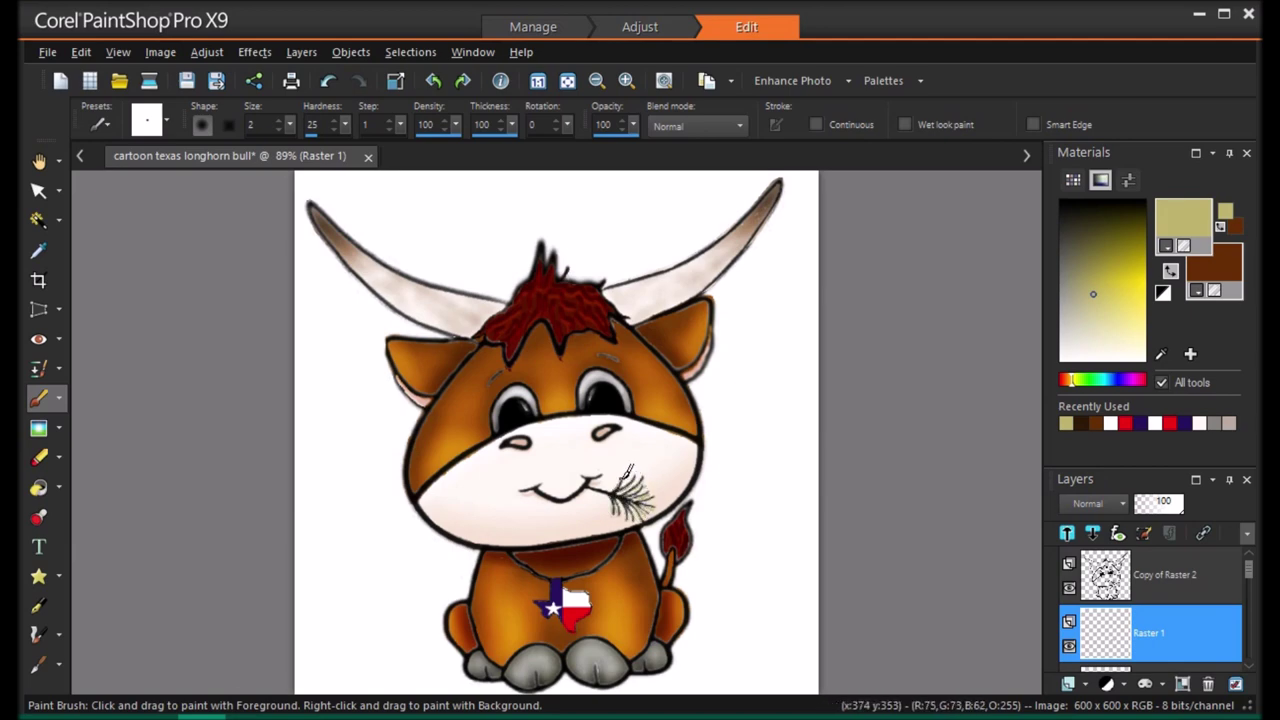
# Move the khaki sprig layer above the line art and shade the sprig in darker olive on another new raster layer
pyautogui.moveTo(1148, 633); pyautogui.dragTo(1148, 562)
pyautogui.scroll(4, 622, 494)
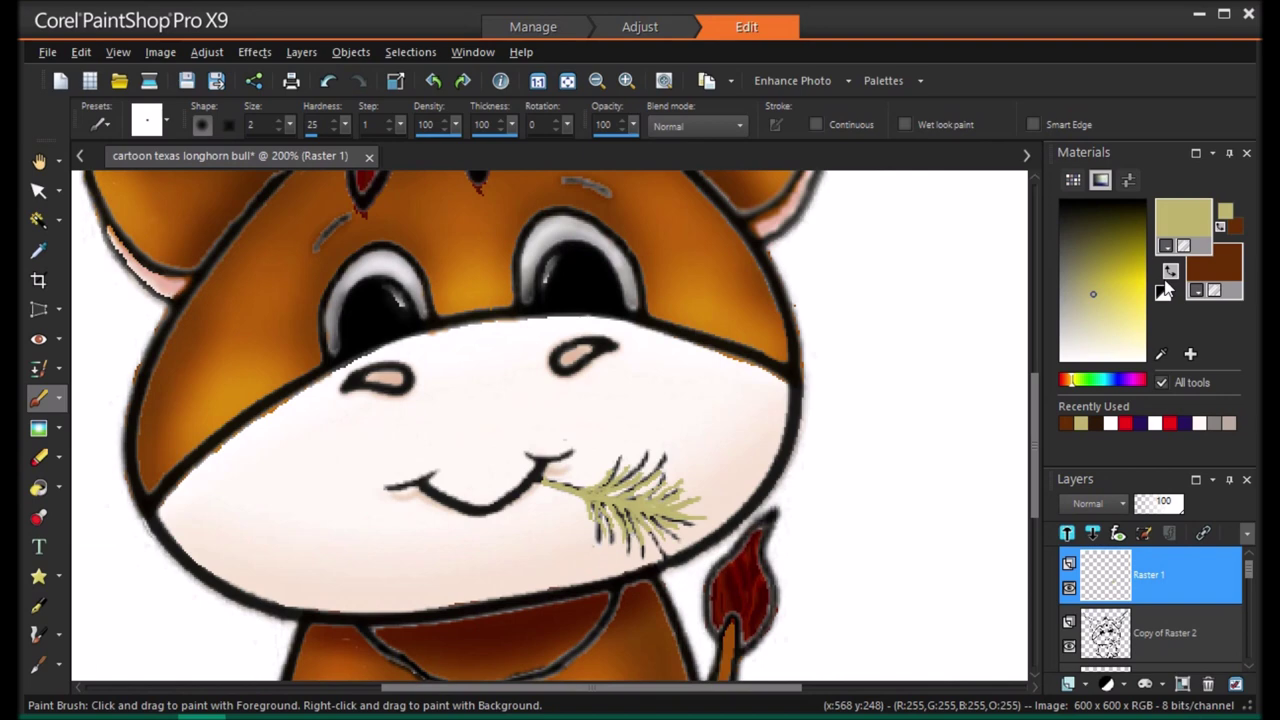
pyautogui.click(1170, 271)
pyautogui.click(1113, 319)
pyautogui.click(1083, 286)
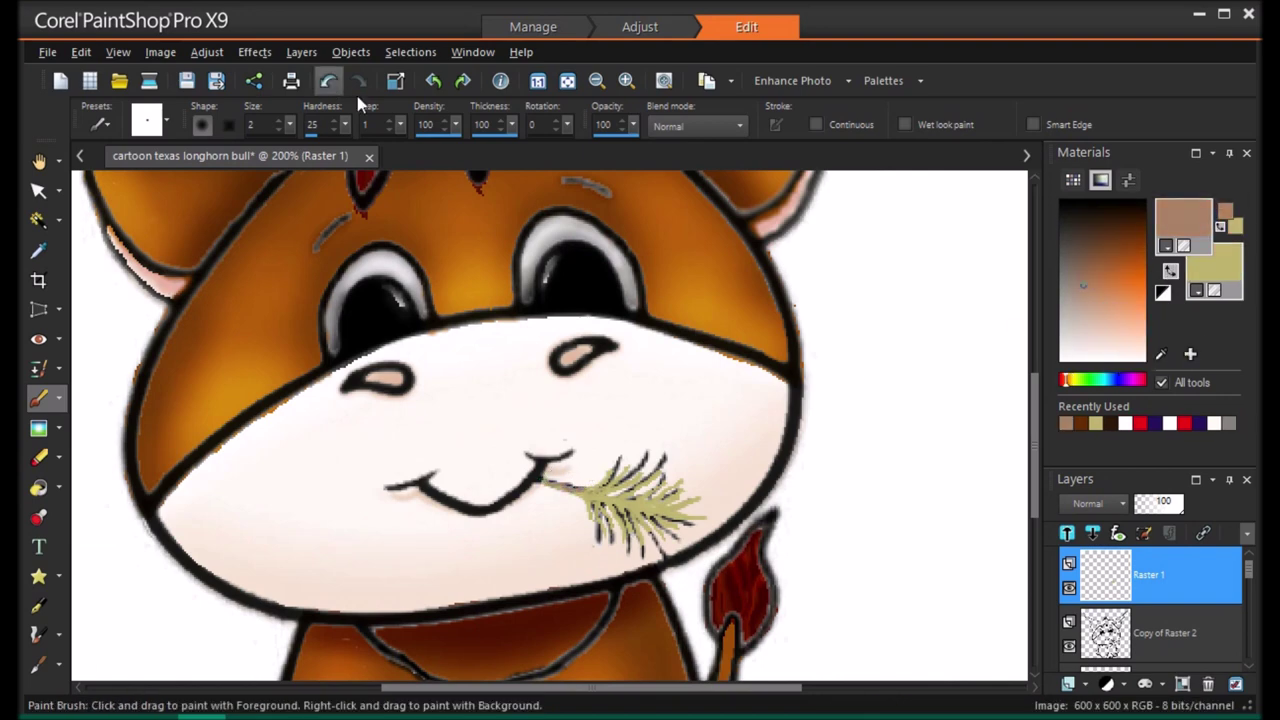
pyautogui.click(1068, 684)
pyautogui.click(1095, 423)
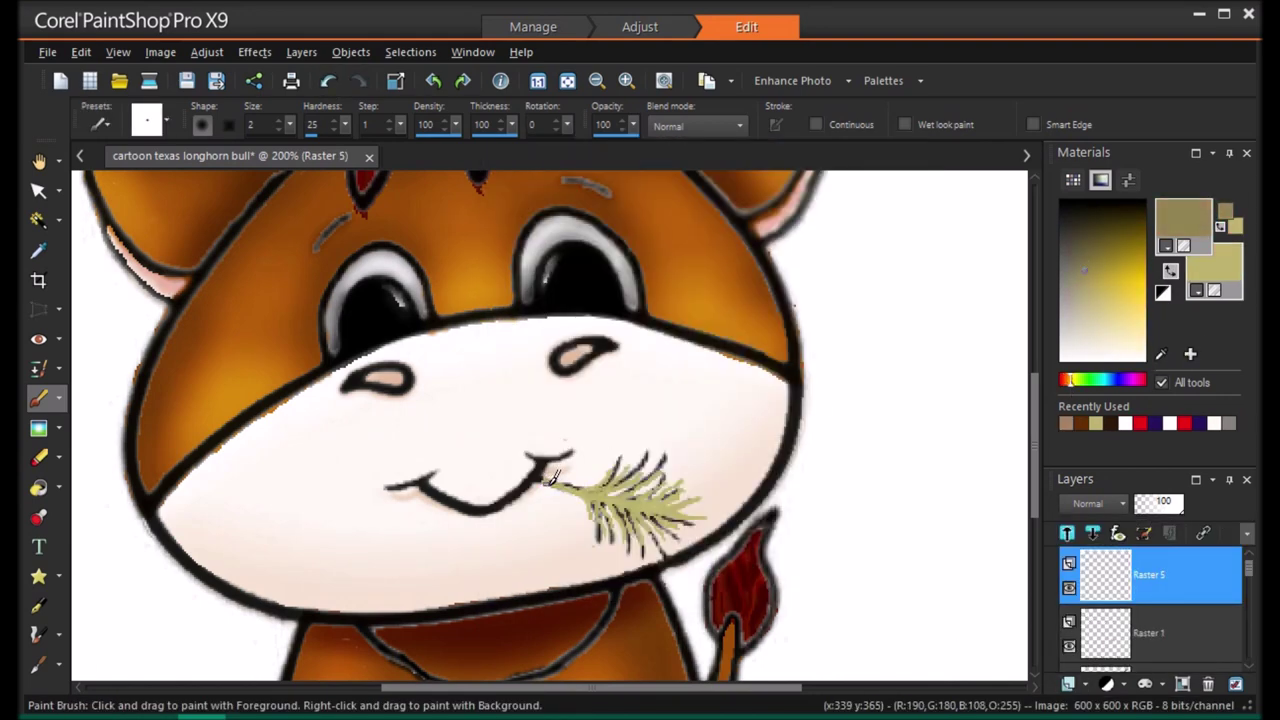
pyautogui.click(328, 81)
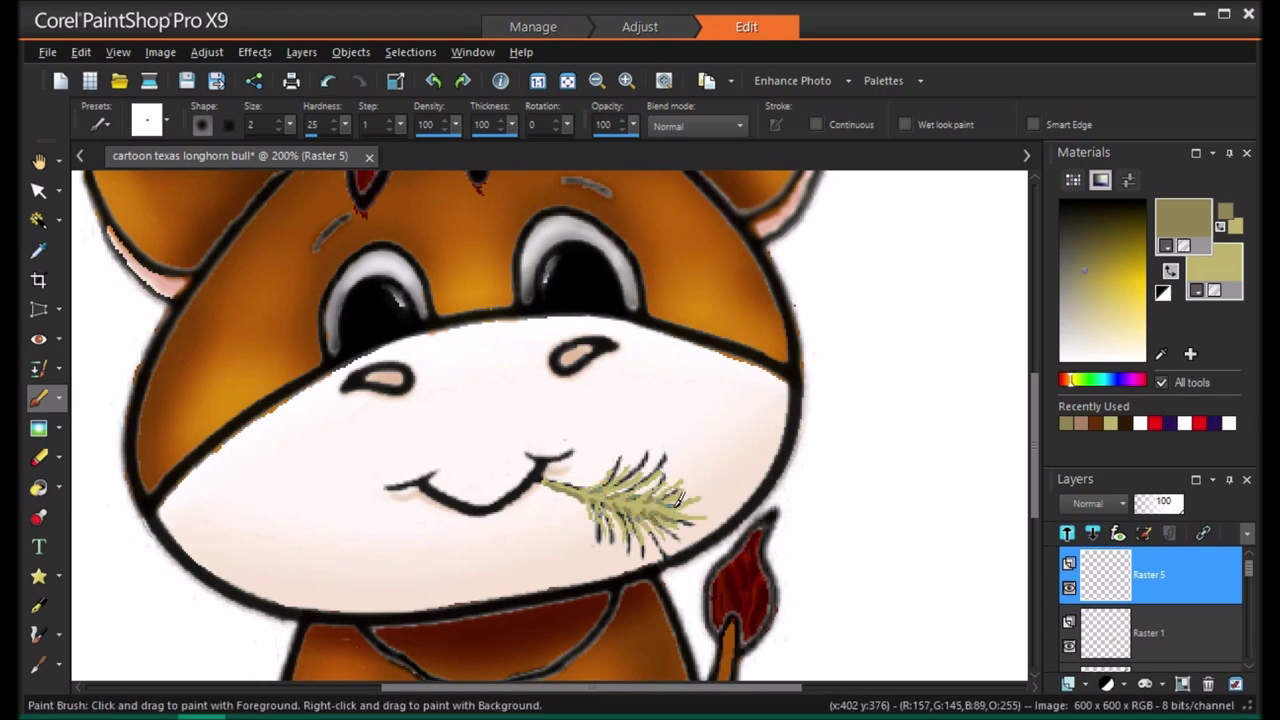
# Add a new raster layer and paint light cream highlights on the grass sprig with the size 2 brush
pyautogui.click(1100, 318)
pyautogui.click(1068, 684)
pyautogui.click(606, 586)
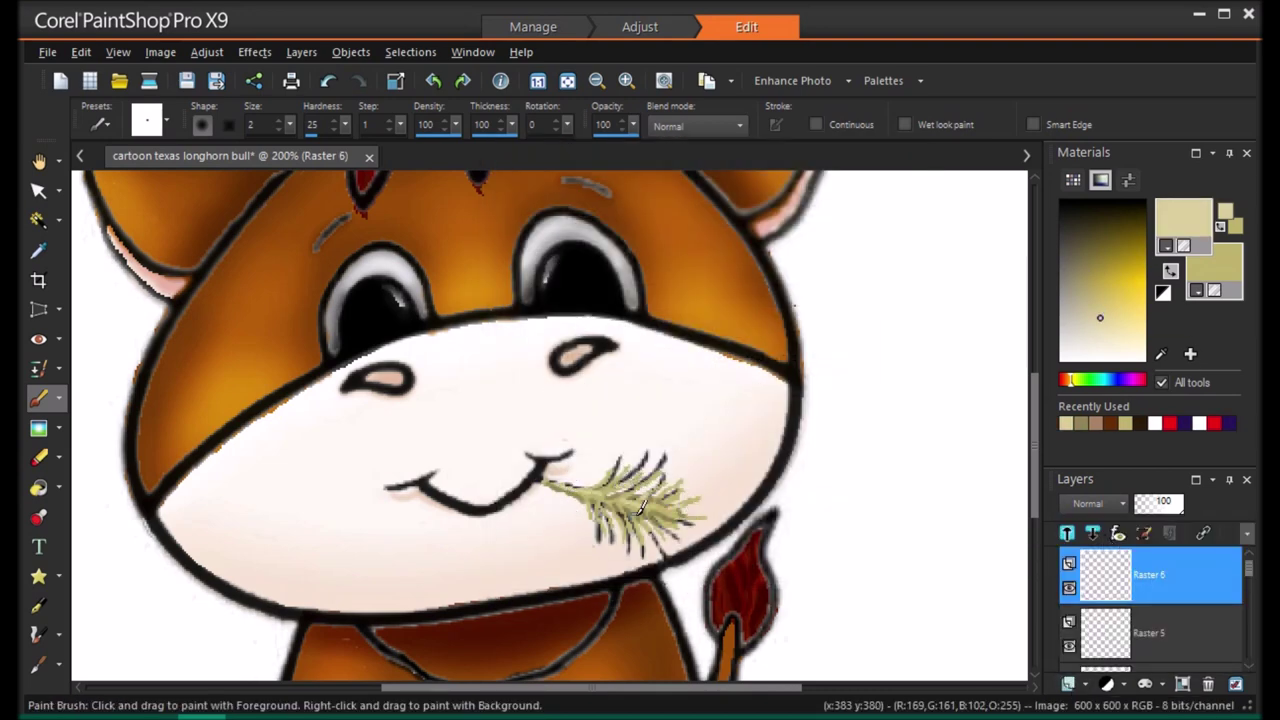
# Adjust the blend modes and opacity of the grass sprig's paint layers
pyautogui.click(1102, 504)
pyautogui.click(1180, 570)
pyautogui.click(1150, 633)
pyautogui.click(1102, 504)
pyautogui.click(1145, 506)
pyautogui.moveTo(1182, 510); pyautogui.dragTo(1161, 510)
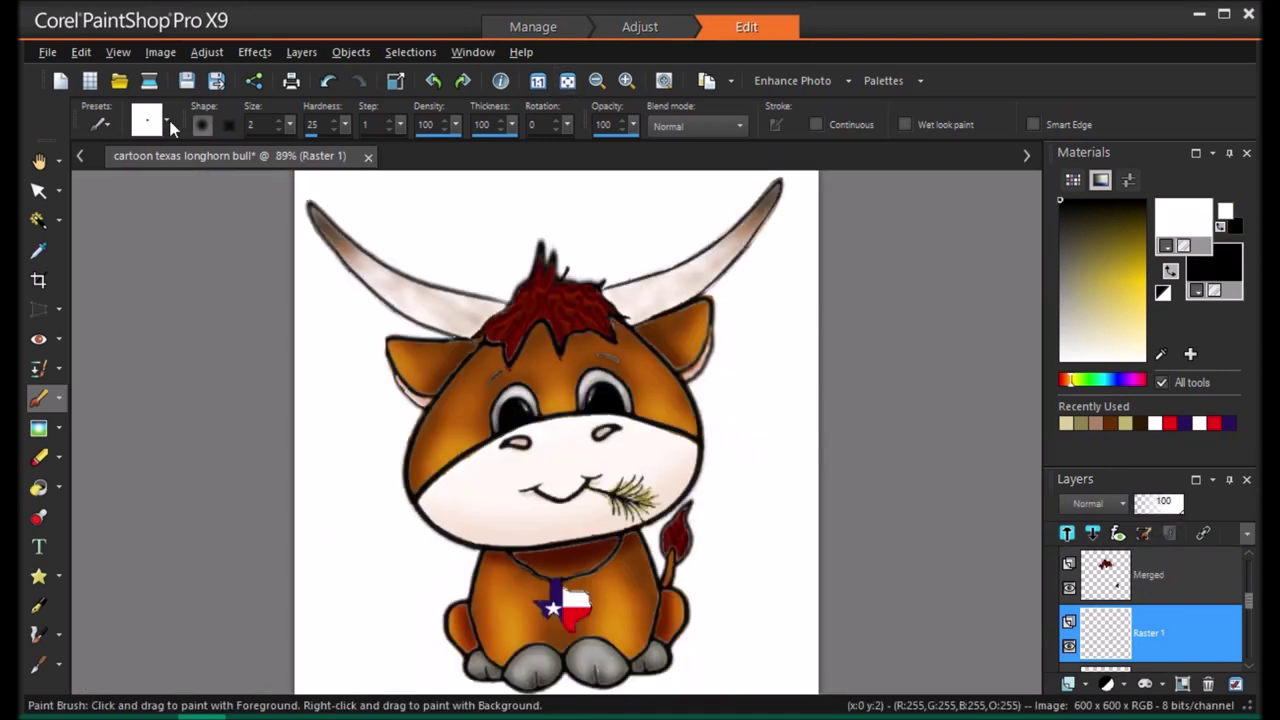
# Try a white cracked-texture brush at size 255 on the bull's body, and undo the stamps
pyautogui.click(100, 124)
pyautogui.scroll(-5, 365, 275)
pyautogui.click(495, 262)
pyautogui.click(430, 561)
pyautogui.click(709, 558)
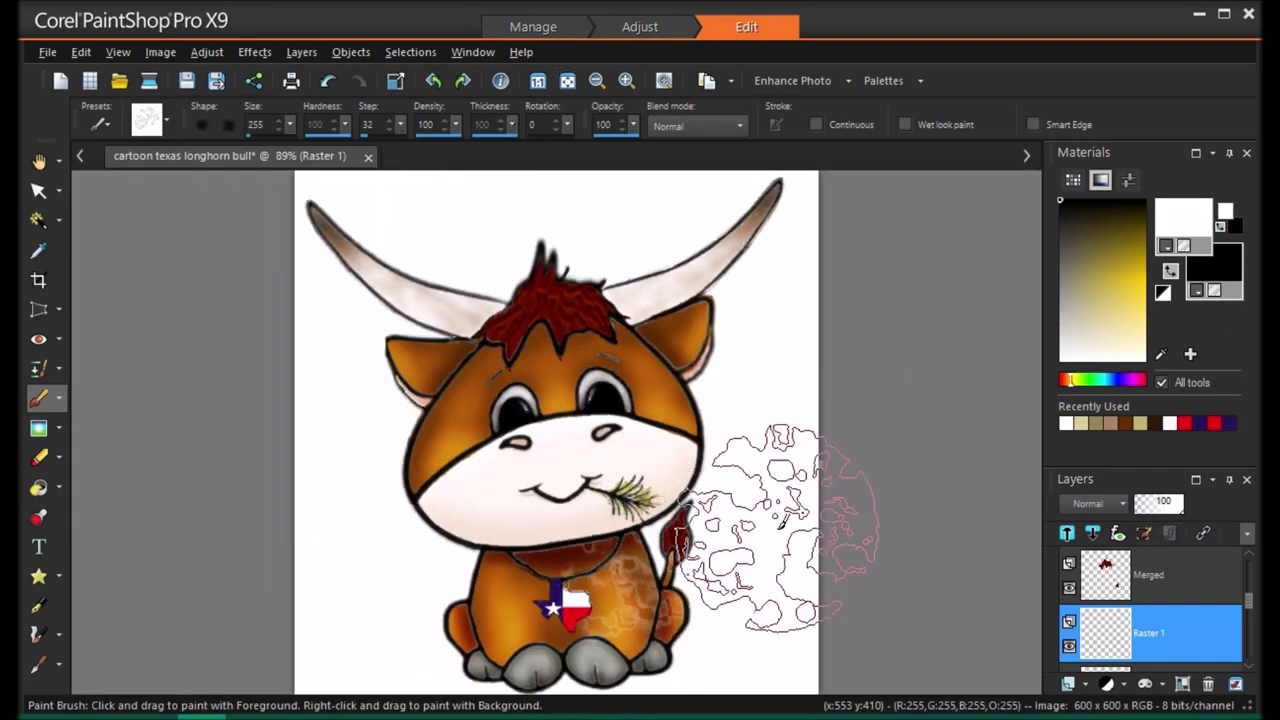
pyautogui.click(328, 85)
pyautogui.click(327, 87)
# Choose a blotchy texture brush at size 100 and stamp white patches over the bull's chest, legs and haunches
pyautogui.click(100, 124)
pyautogui.scroll(-6, 290, 300)
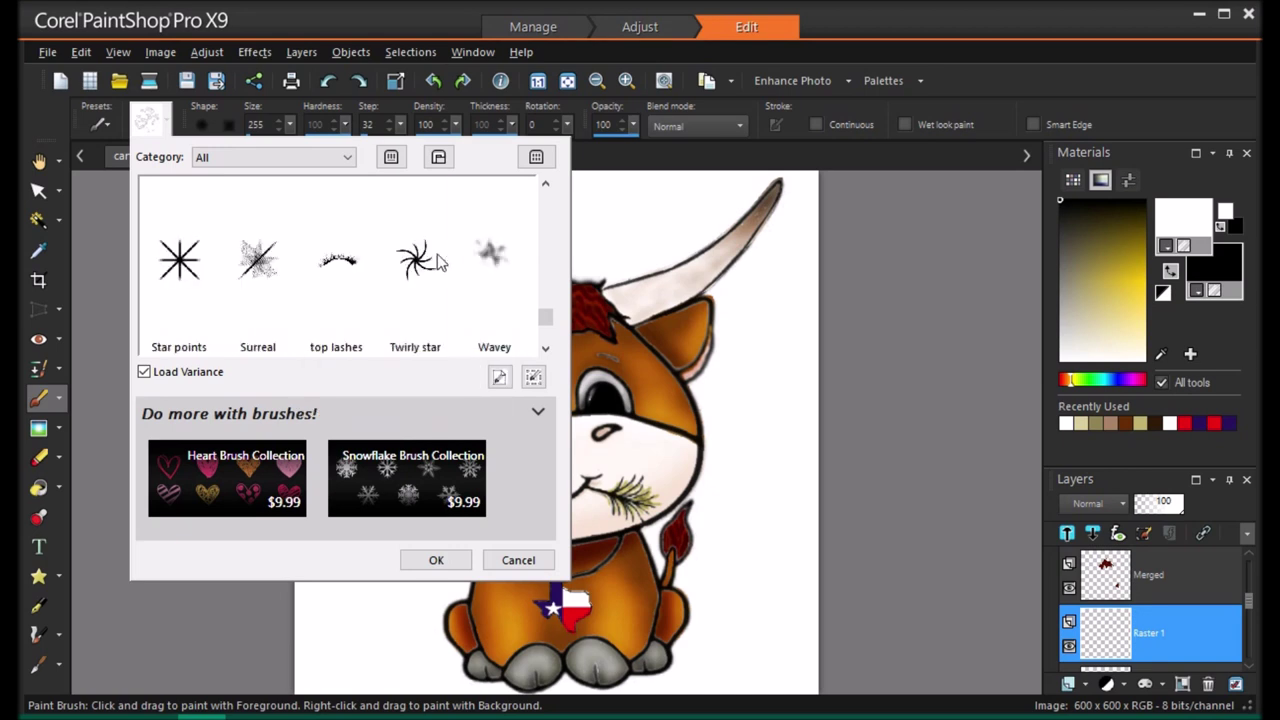
pyautogui.click(178, 260)
pyautogui.click(434, 560)
pyautogui.click(490, 587)
pyautogui.click(463, 626)
pyautogui.click(676, 620)
pyautogui.click(629, 632)
pyautogui.click(502, 642)
# Stamp white blotches on both ears and the brown part of the face with the same size 100 brush
pyautogui.click(698, 332)
pyautogui.click(424, 359)
pyautogui.click(425, 355)
pyautogui.moveTo(714, 443); pyautogui.dragTo(665, 480)
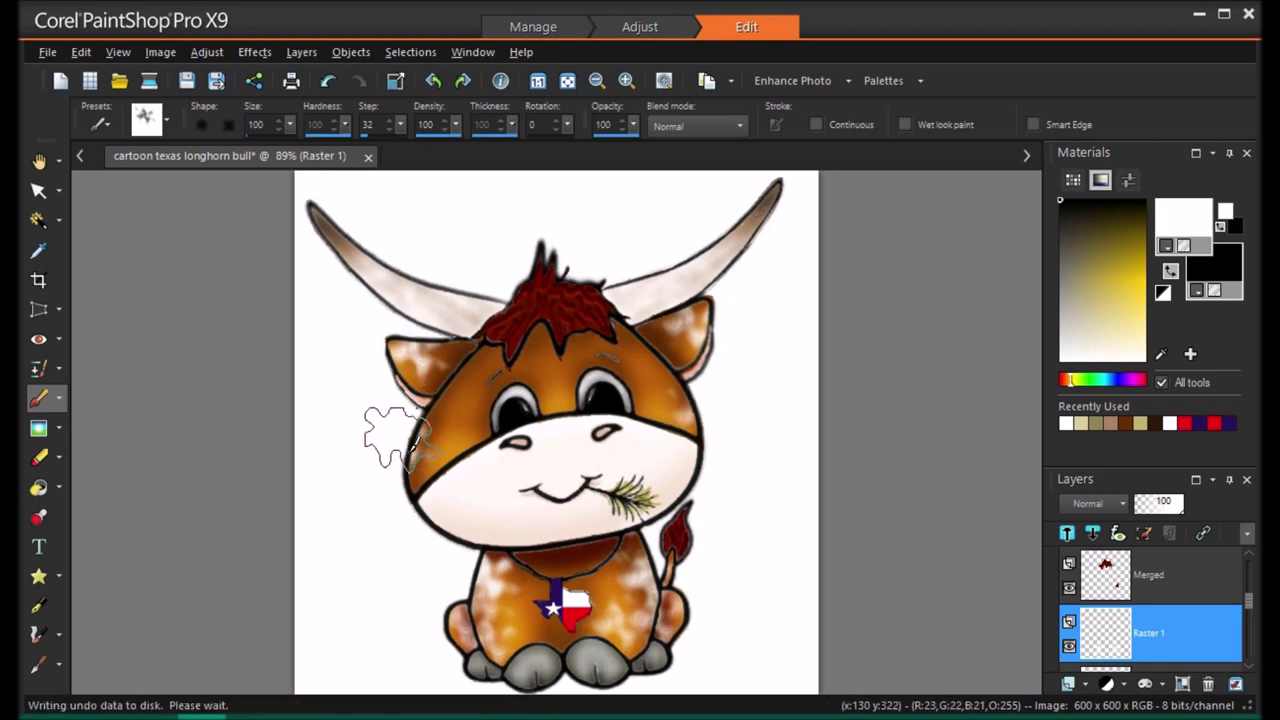
pyautogui.click(569, 430)
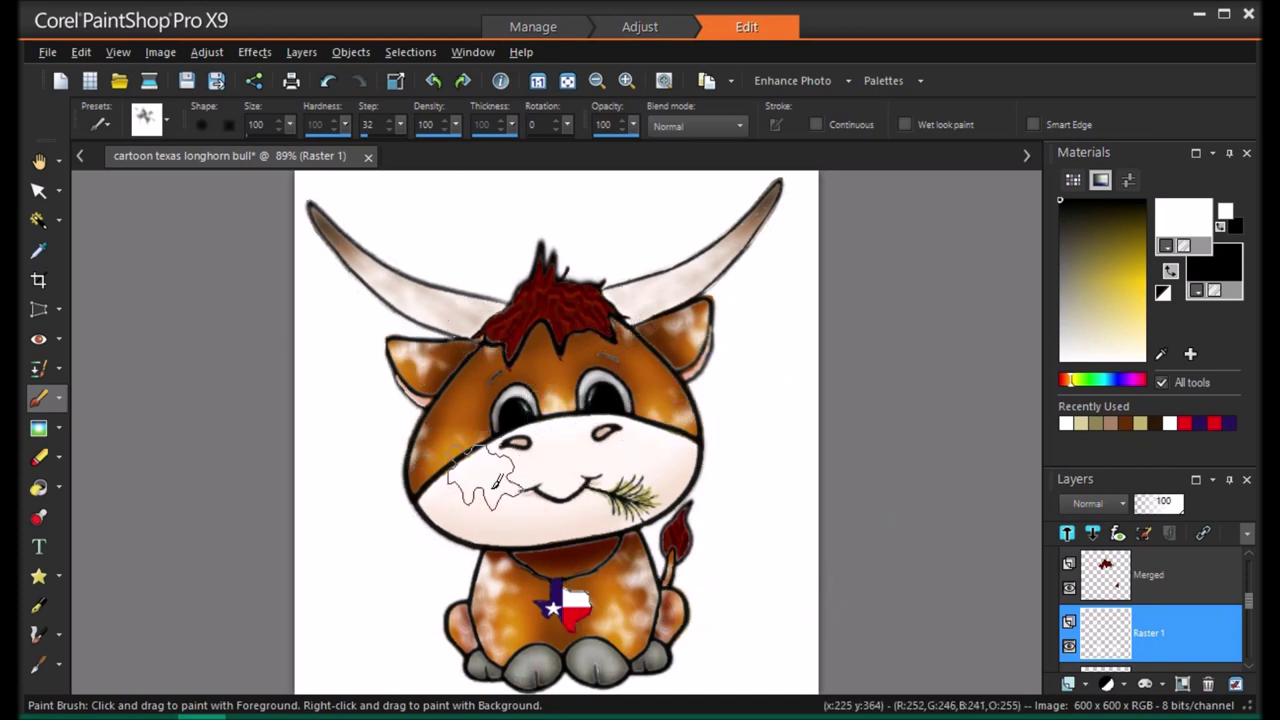
# Switch to a round brush of size 5 and hardness 25 and paint brighter white spots inside the patches on the ears, face and body
pyautogui.click(167, 120)
pyautogui.click(262, 265)
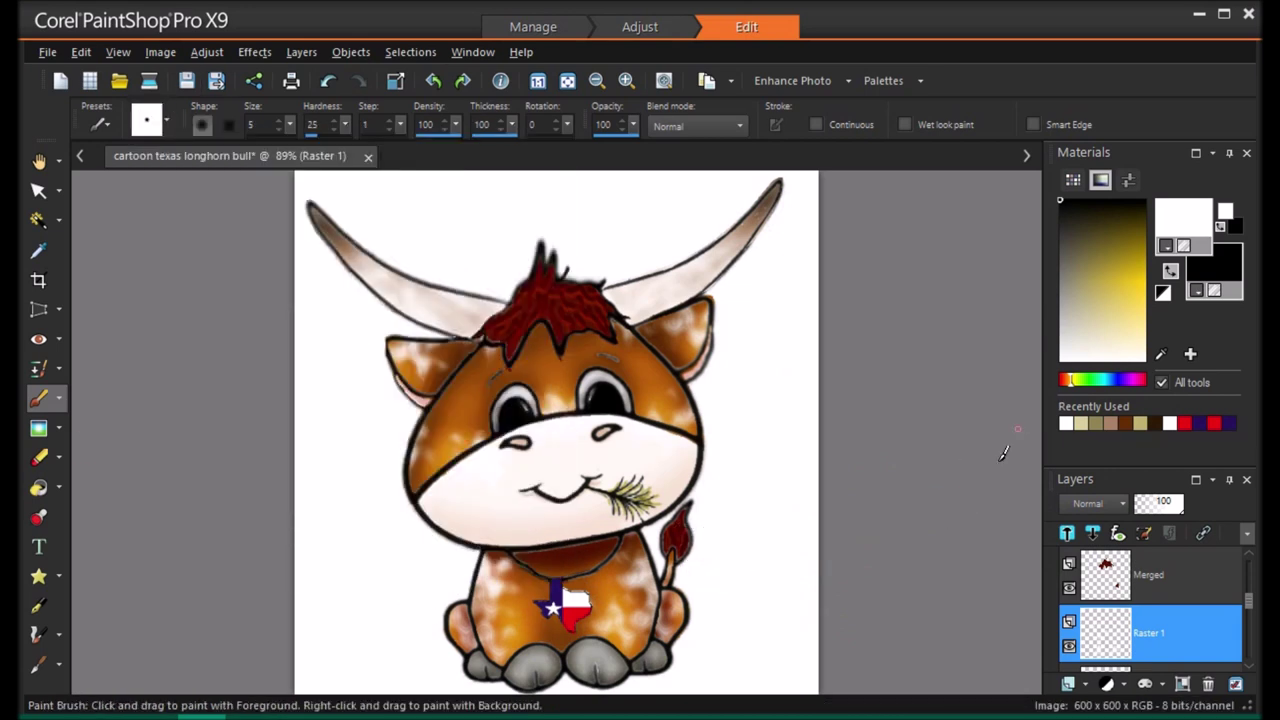
pyautogui.click(646, 577)
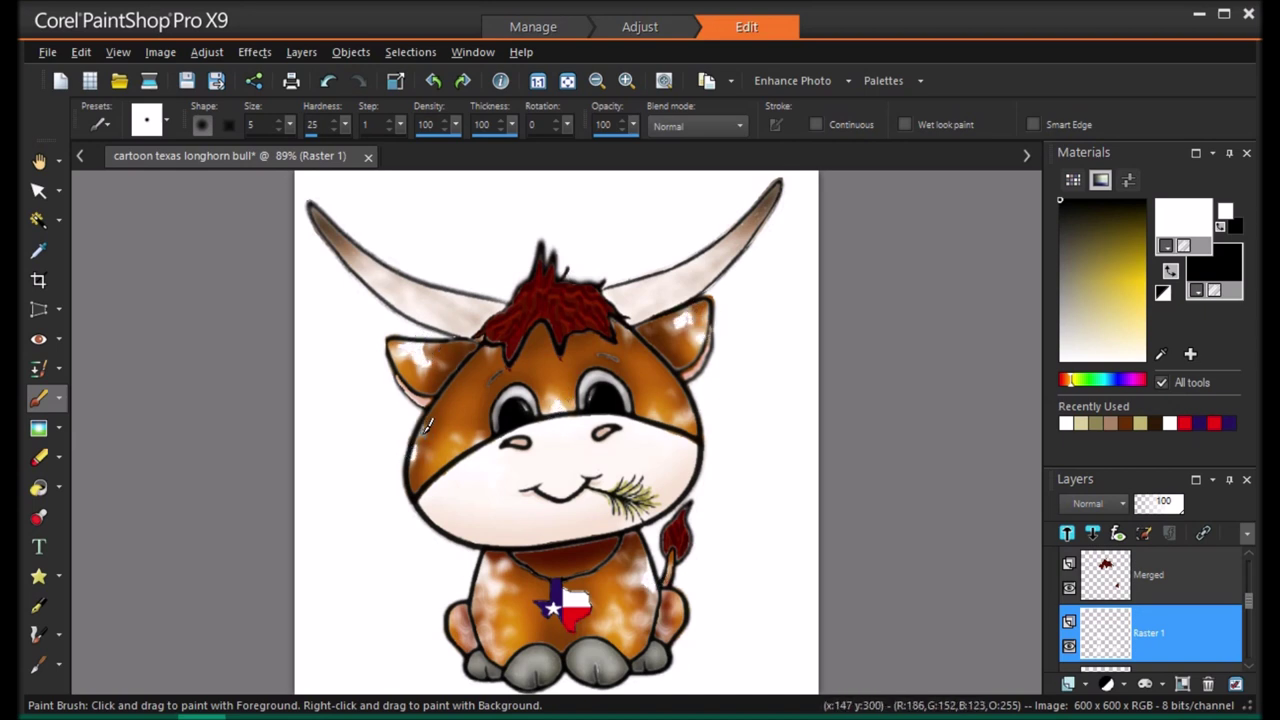
pyautogui.moveTo(484, 592); pyautogui.dragTo(479, 604)
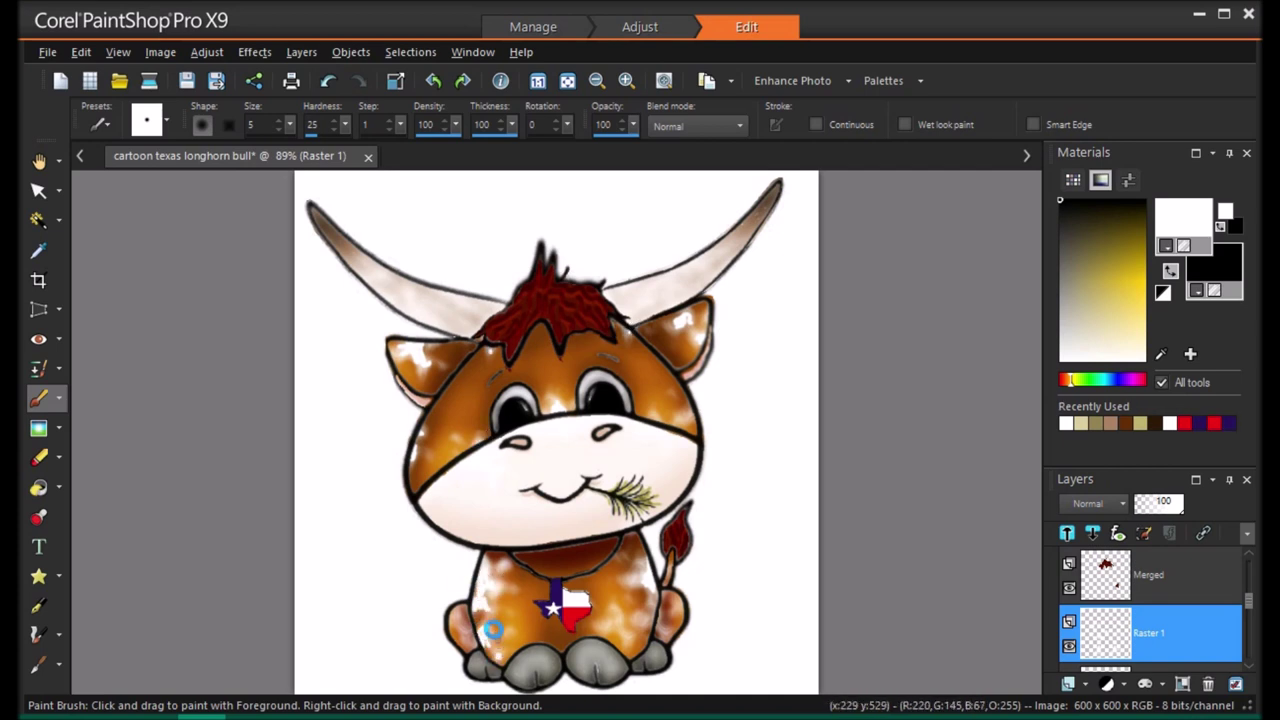
pyautogui.moveTo(626, 632); pyautogui.dragTo(633, 628)
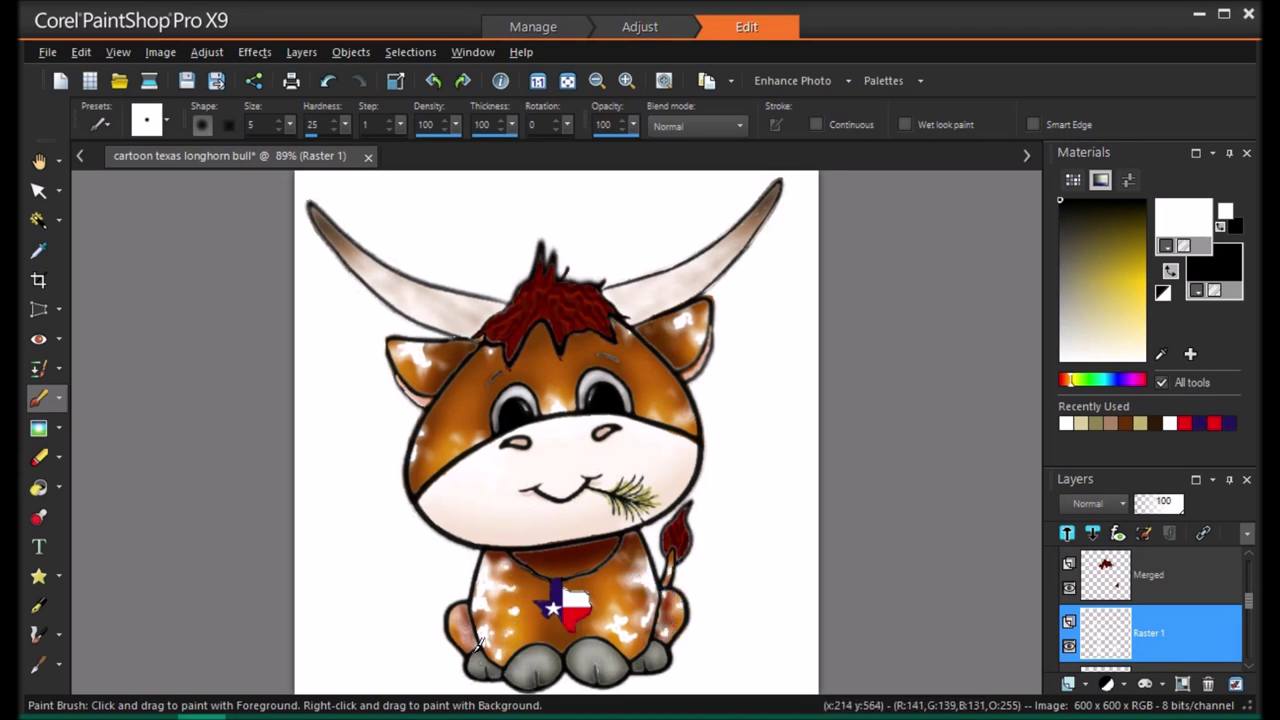
# Soften the white spots on the body and ears with the Soften Brush at size 103
pyautogui.click(39, 428)
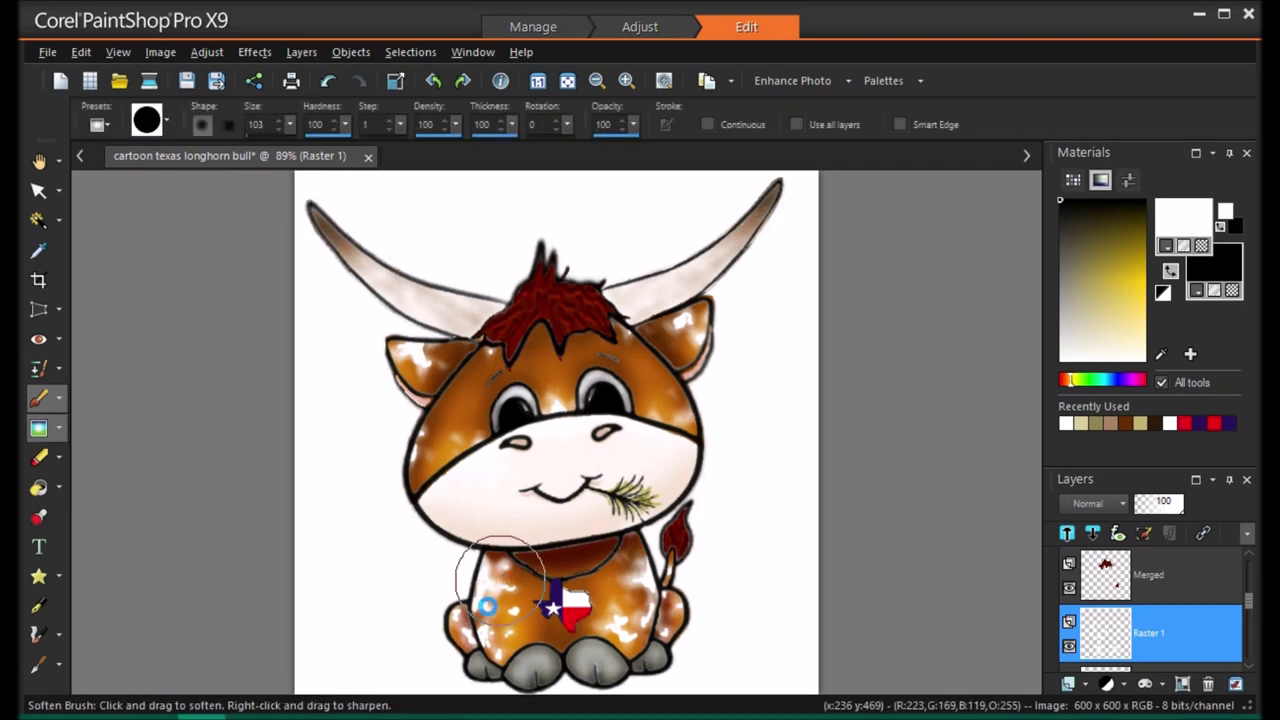
pyautogui.moveTo(492, 634); pyautogui.dragTo(503, 613)
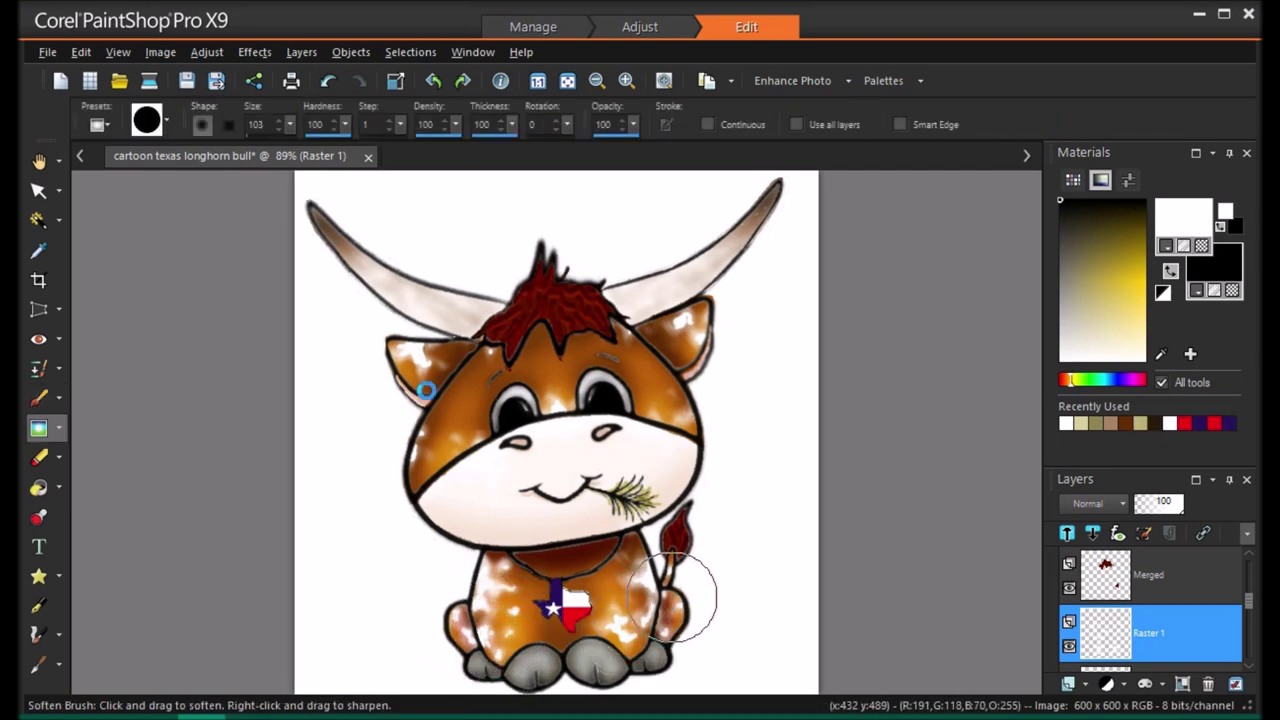
pyautogui.moveTo(704, 314); pyautogui.dragTo(700, 320)
pyautogui.press('b')
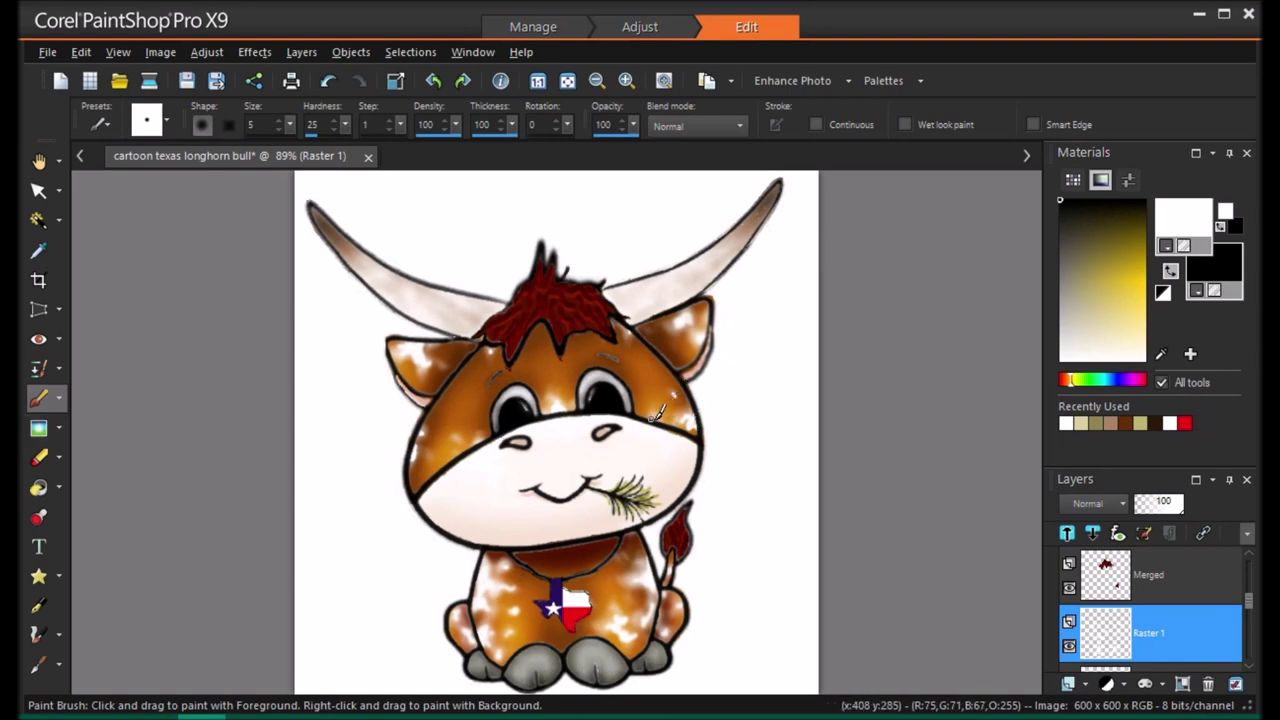
# Apply a blur adjustment twice to the Raster 1 layer holding the white hide spots
pyautogui.click(207, 52)
pyautogui.moveTo(236, 366)
pyautogui.click(486, 367)
pyautogui.moveTo(1097, 401); pyautogui.dragTo(1000, 429)
pyautogui.click(951, 447)
pyautogui.click(207, 52)
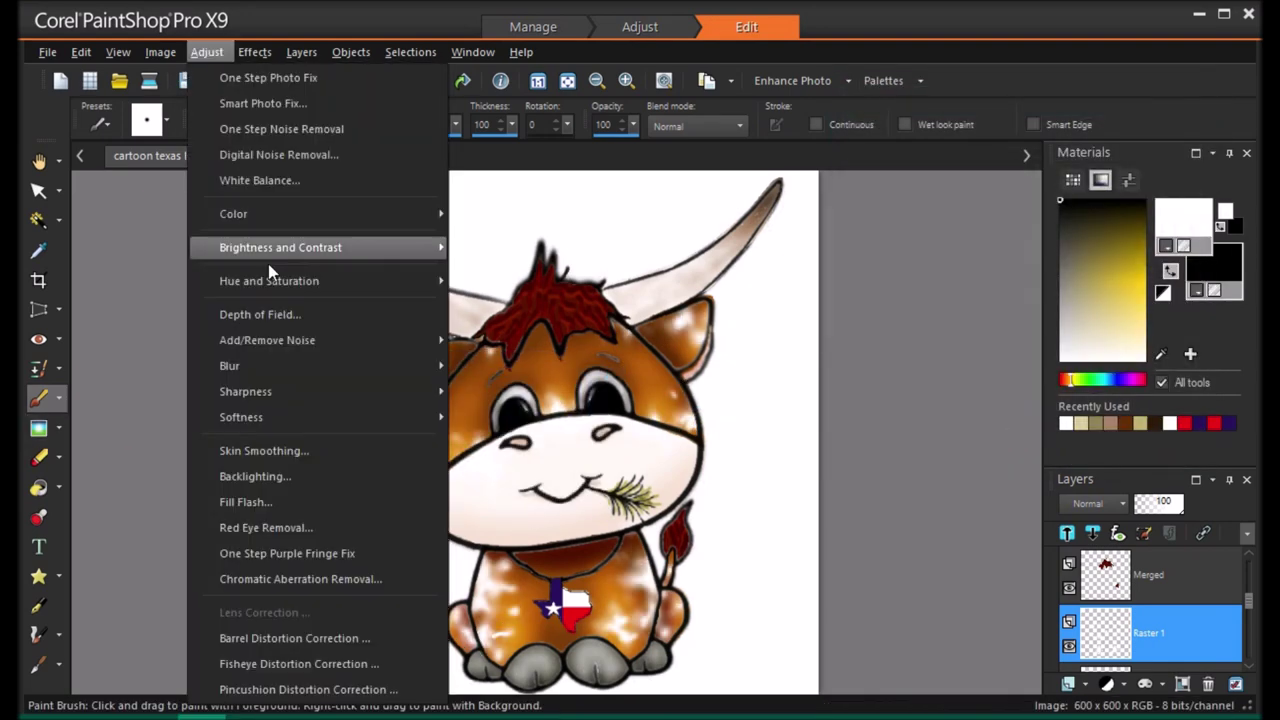
pyautogui.click(490, 366)
pyautogui.click(951, 446)
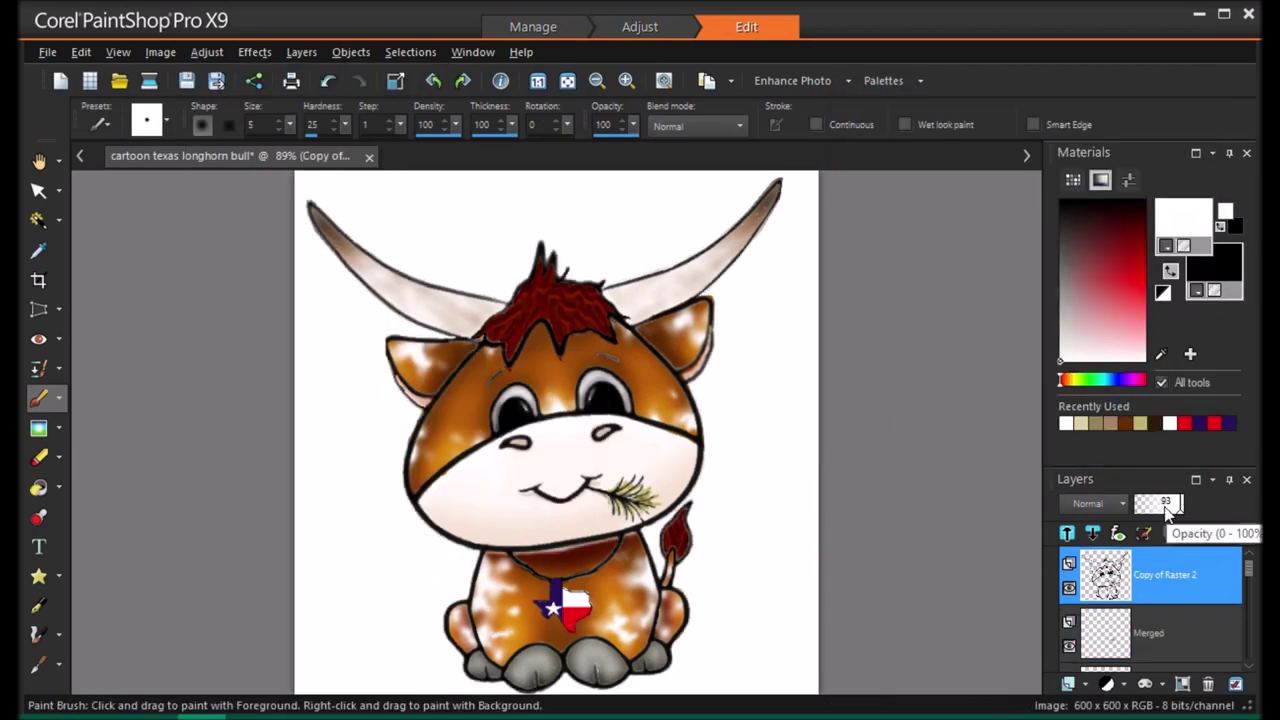
# Lower the opacity of the Copy of Raster 2 line art layer to 22
pyautogui.moveTo(1180, 503); pyautogui.dragTo(1150, 503)
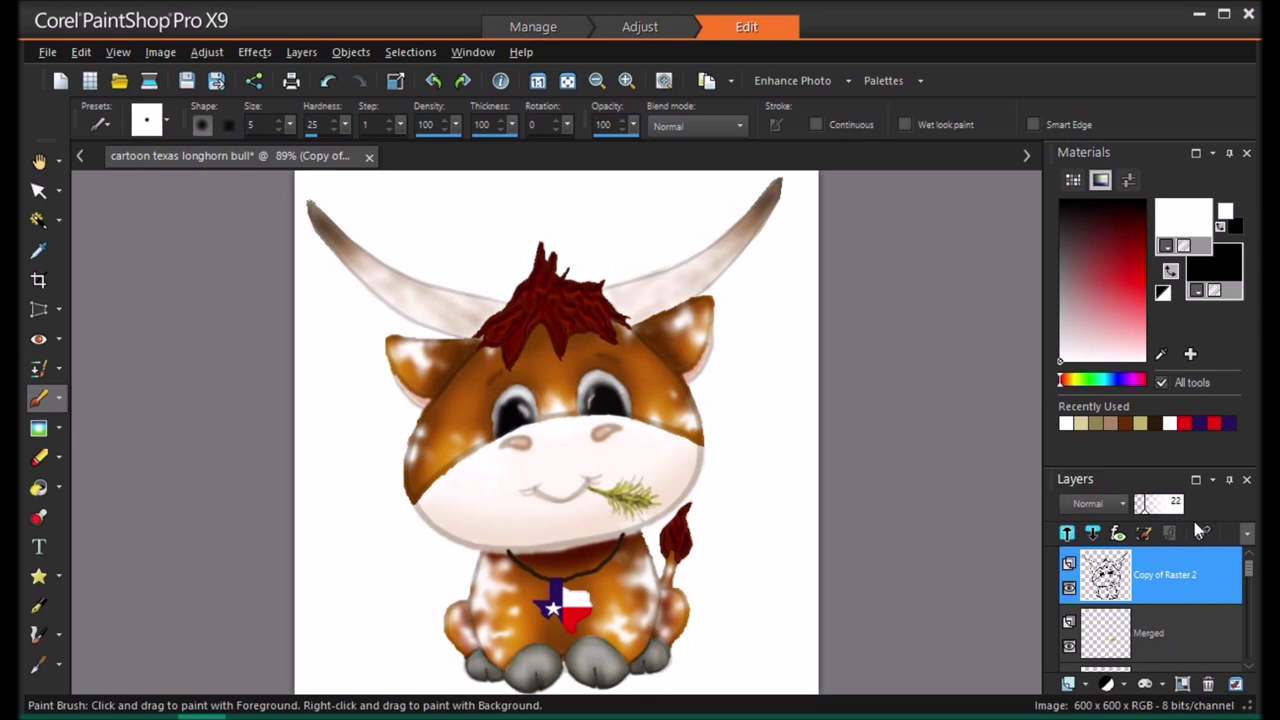